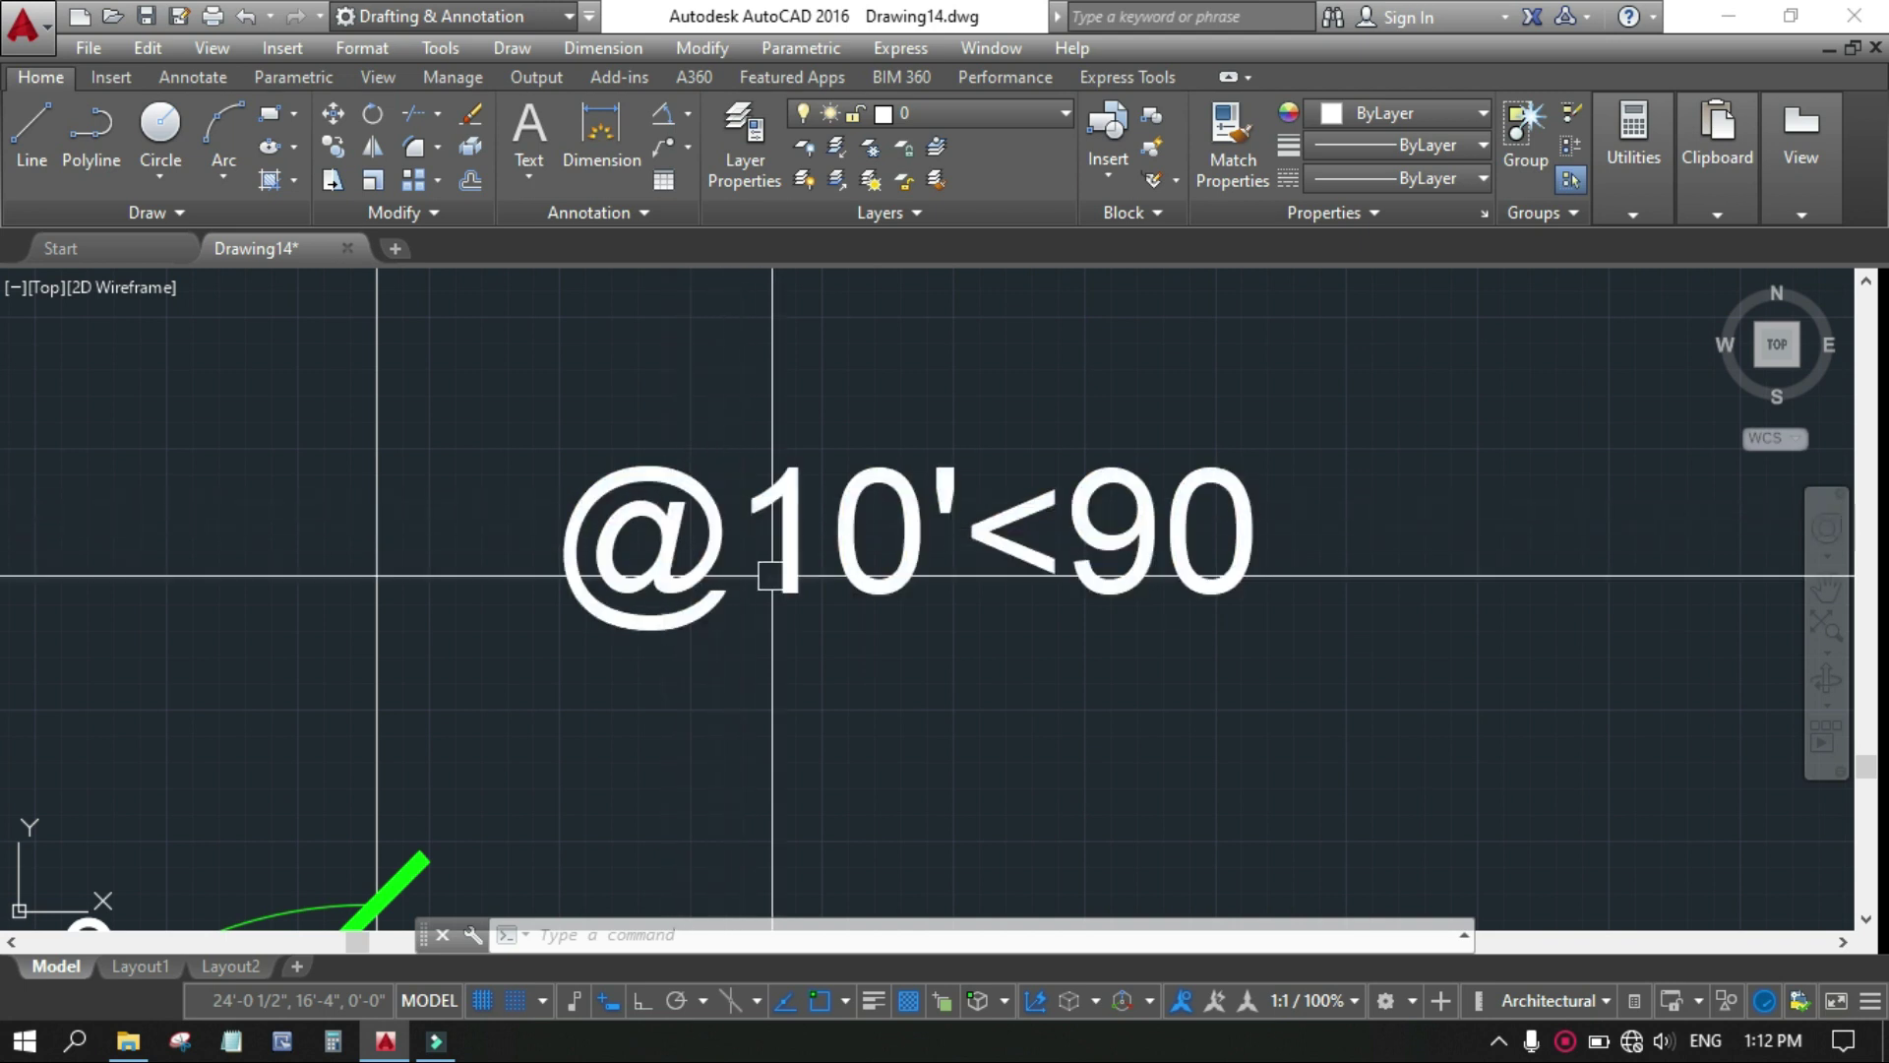
# Step: Thaw Layer1, which holds the angle circle diagram inside the rectangular frame
pyautogui.scroll(-2, 1088, 726)
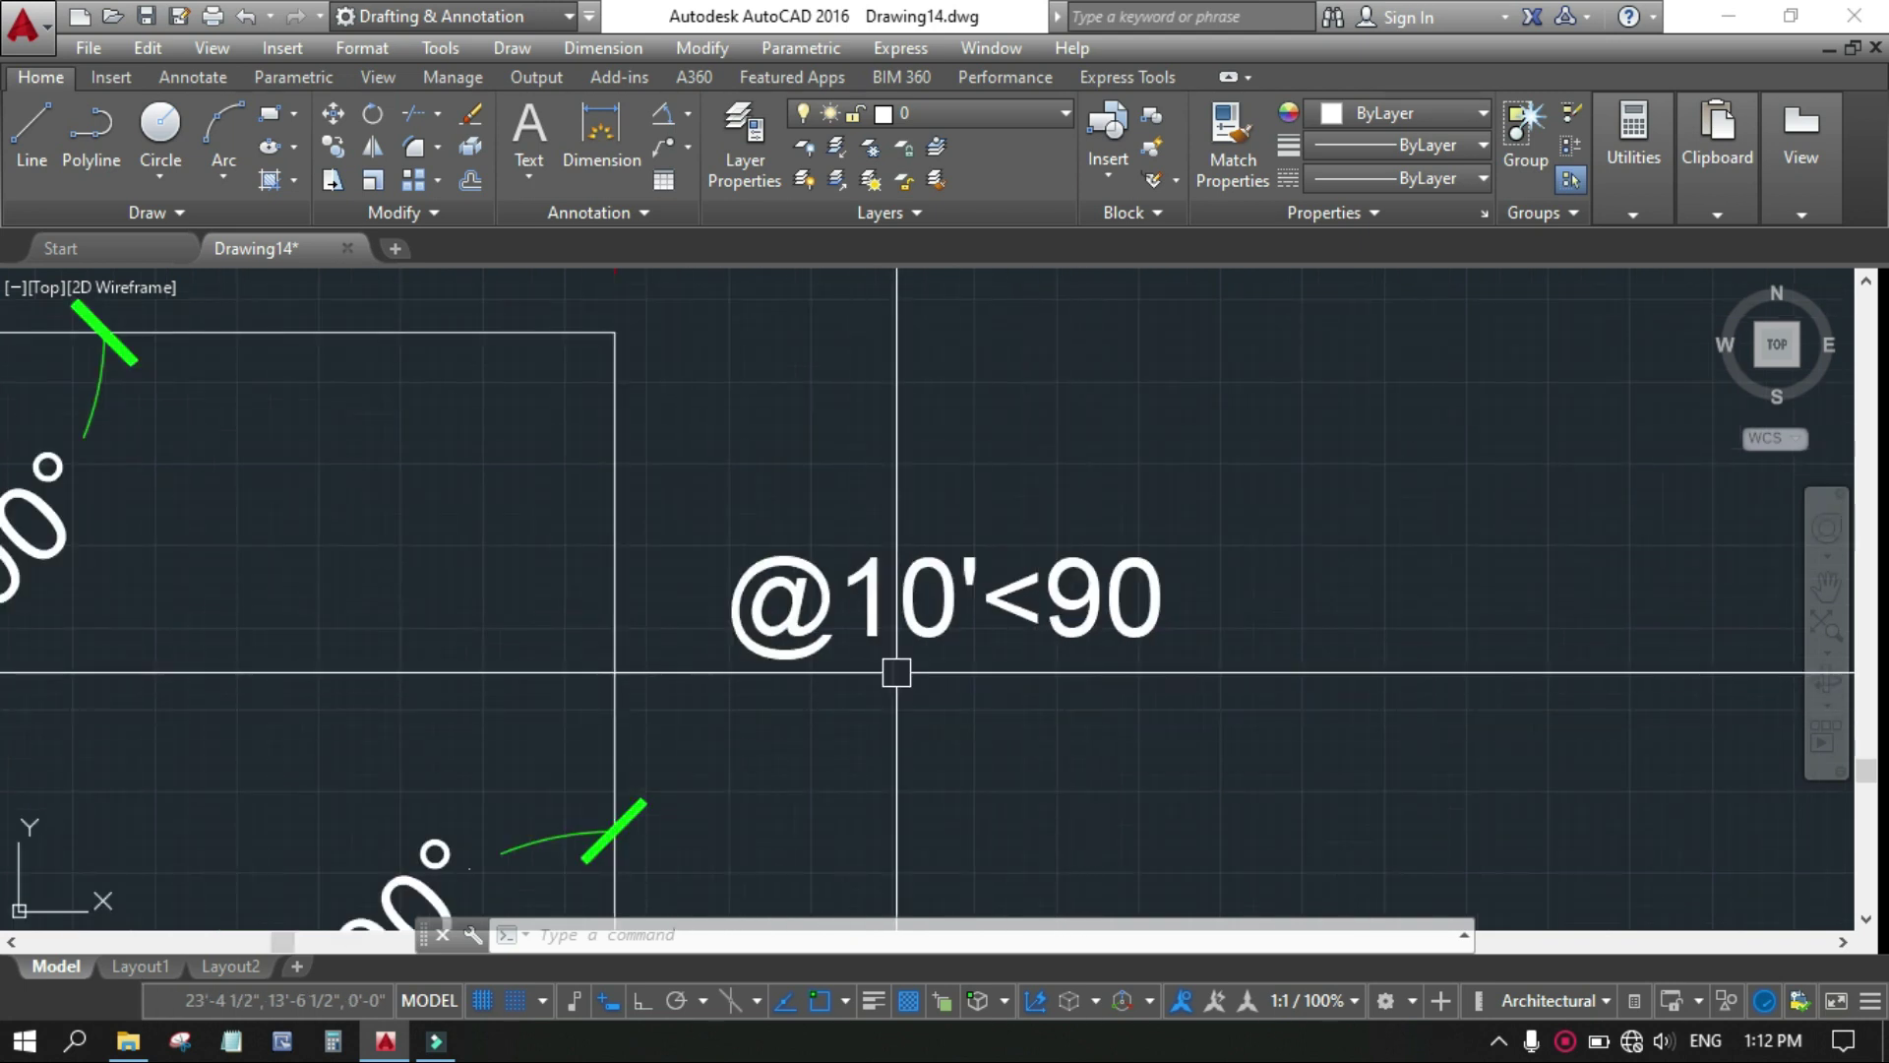
pyautogui.scroll(2, 896, 673)
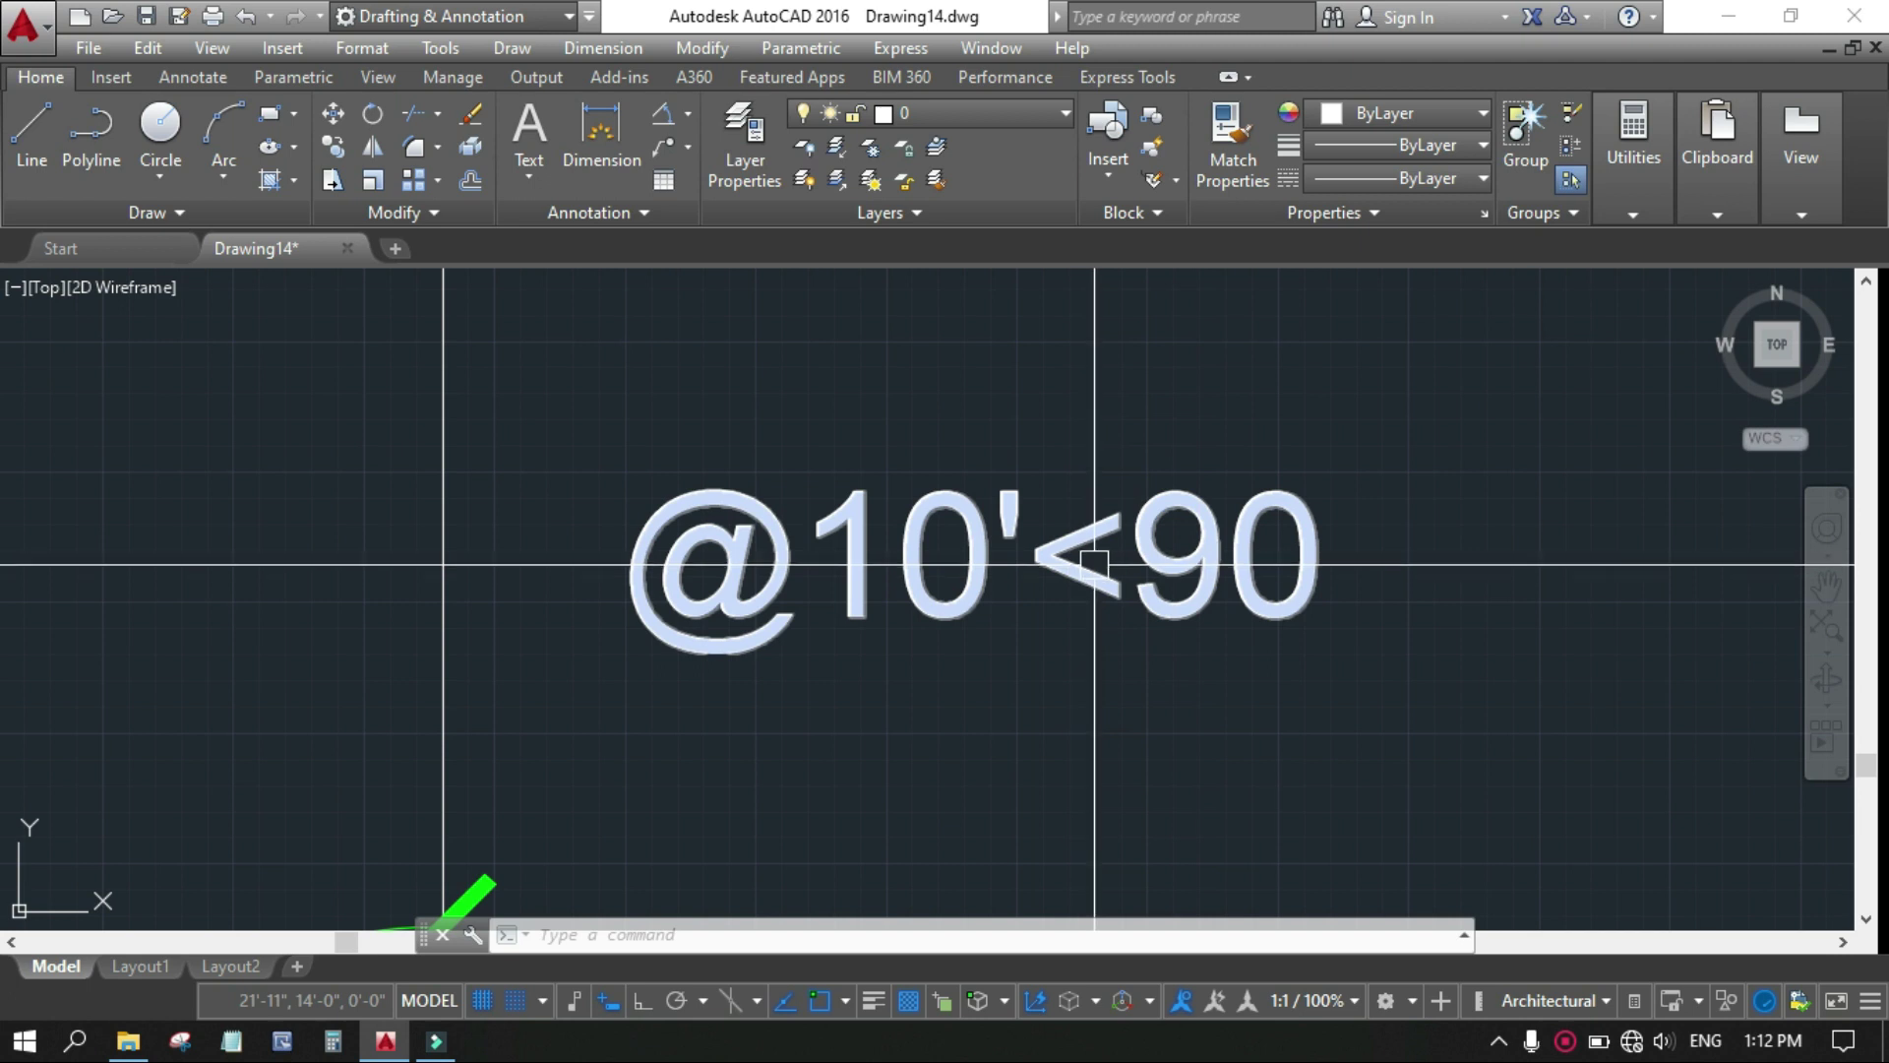
pyautogui.scroll(-2, 1122, 627)
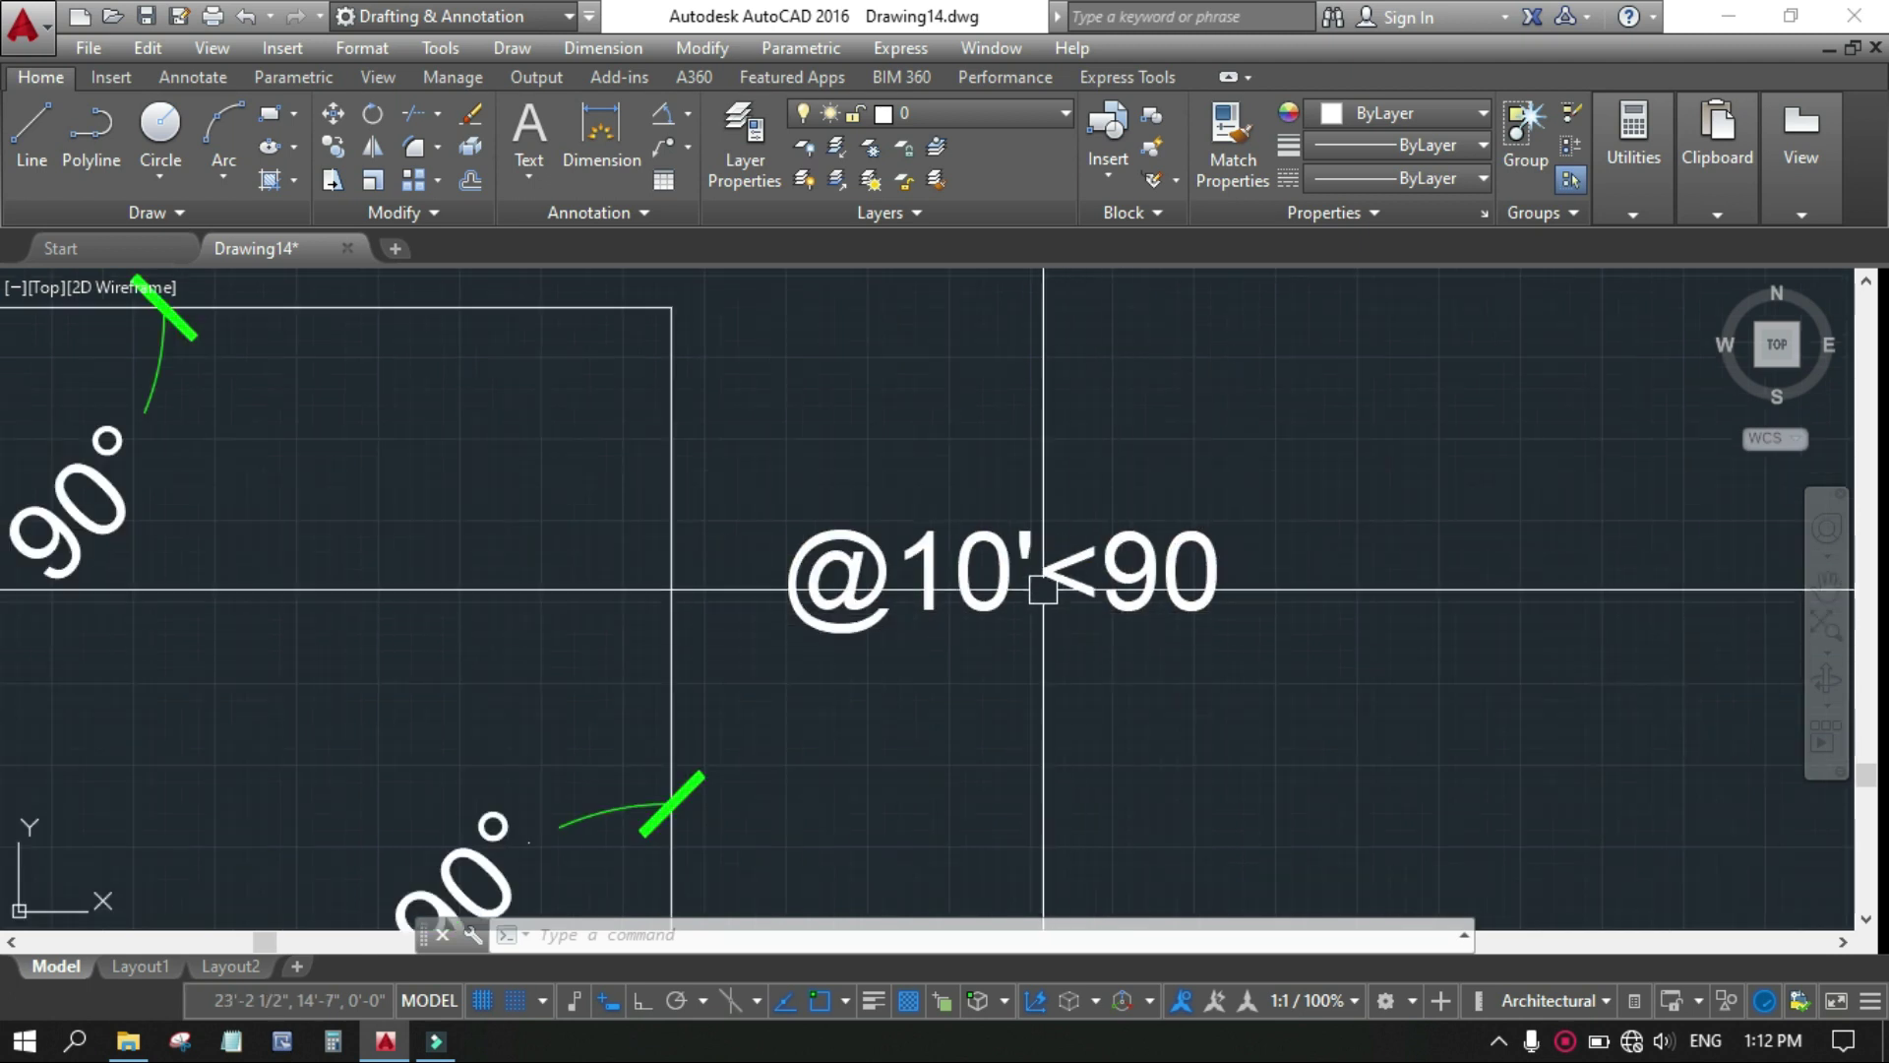
pyautogui.scroll(-5, 775, 616)
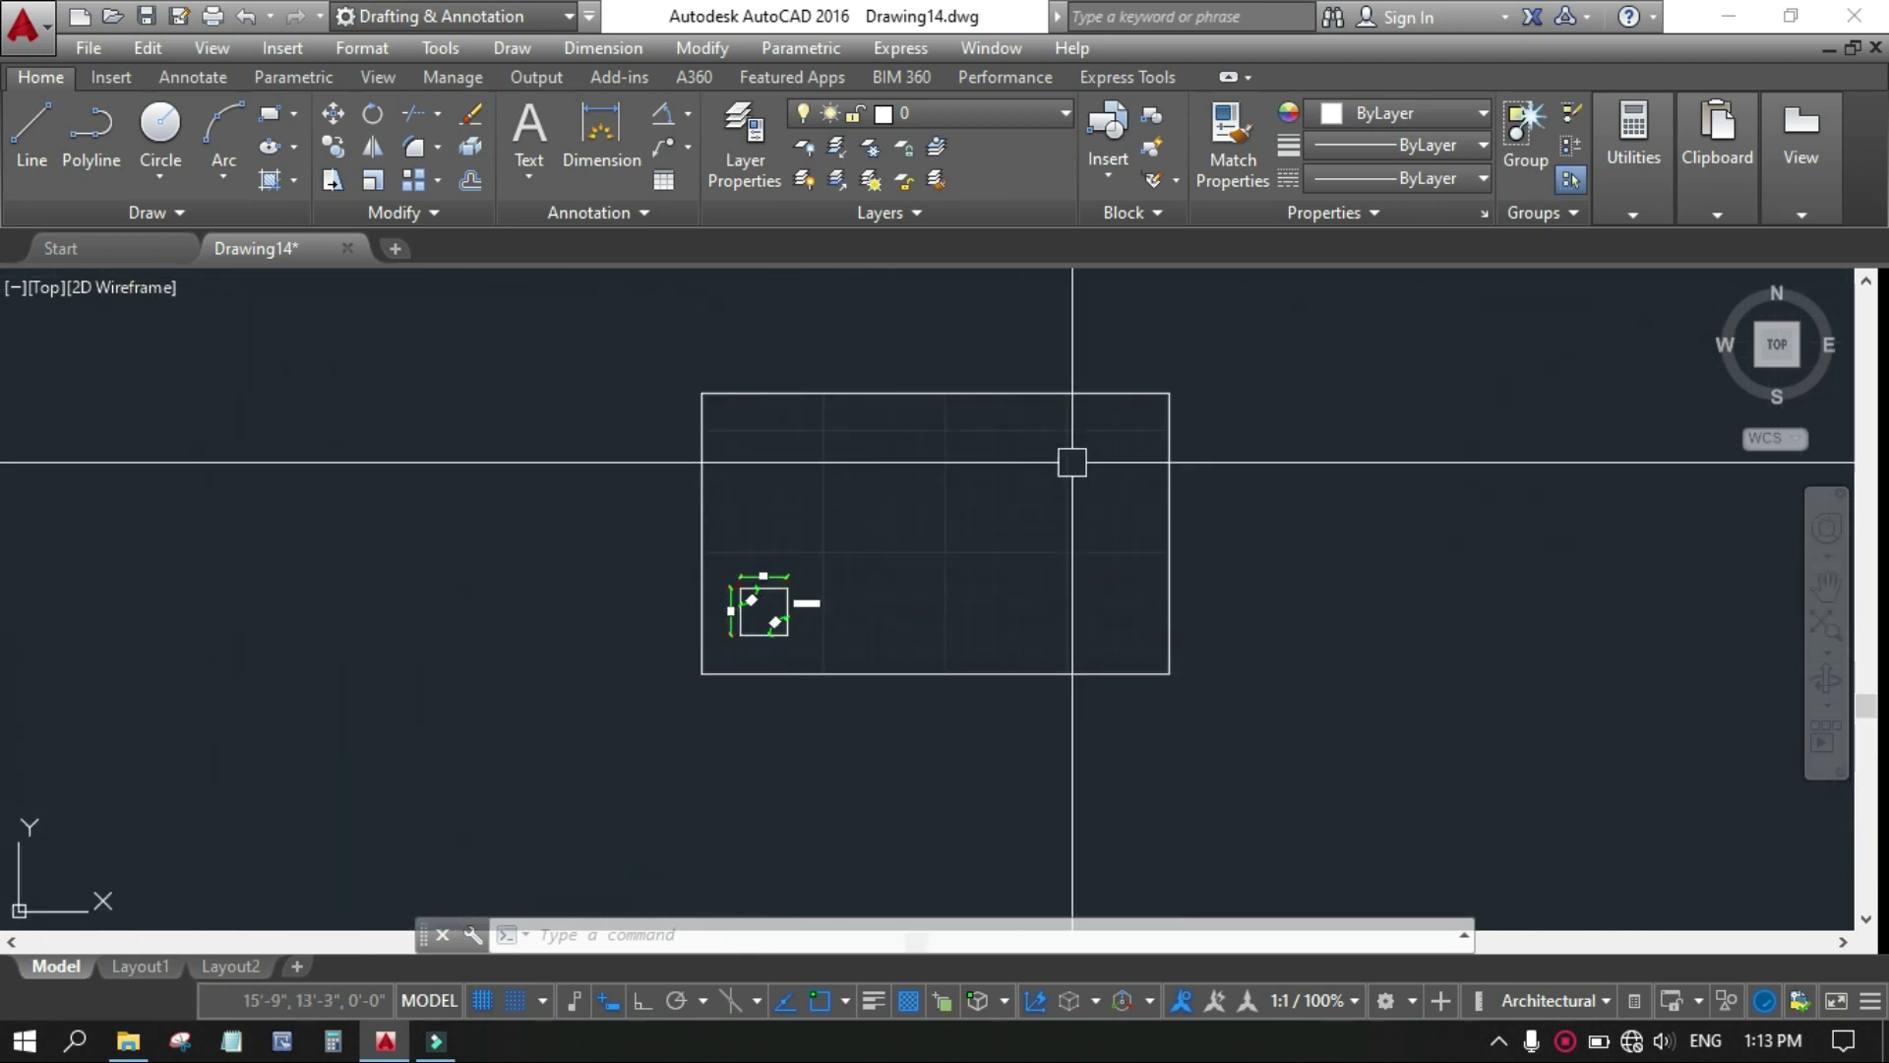
pyautogui.scroll(2, 1079, 460)
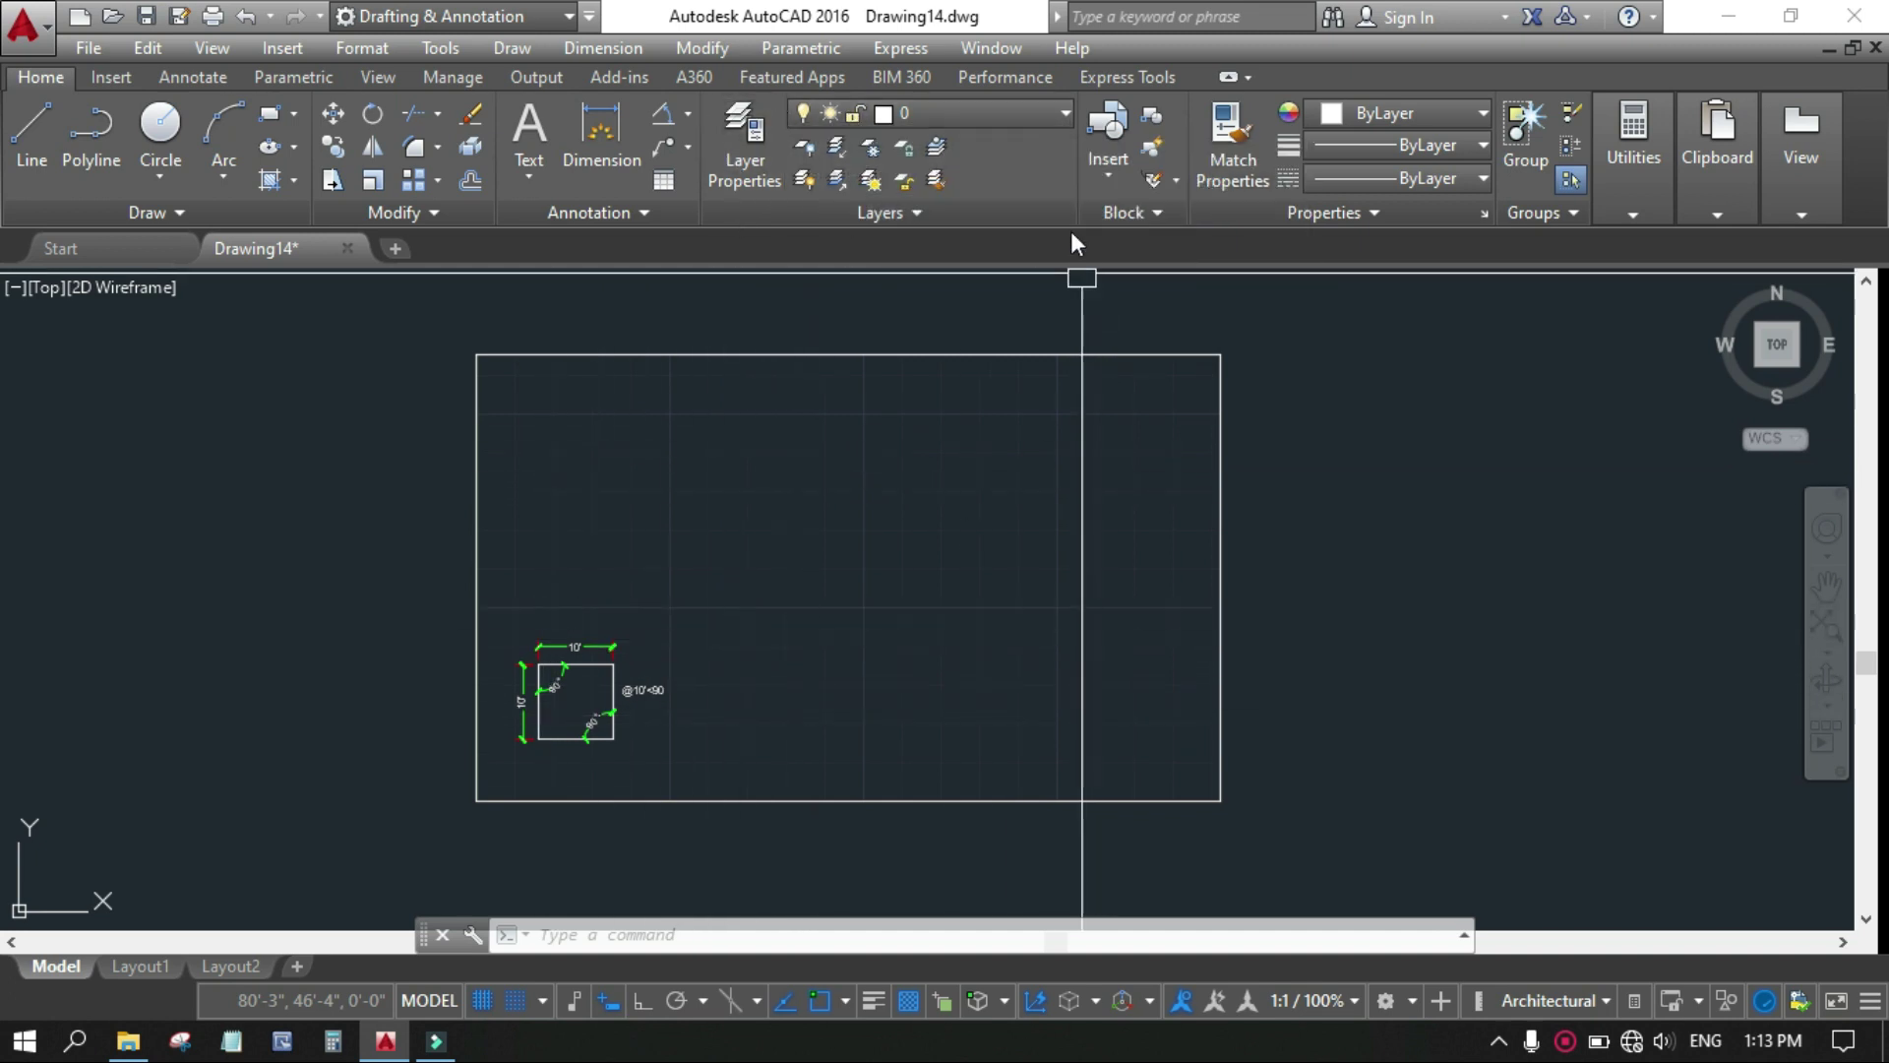
pyautogui.click(968, 117)
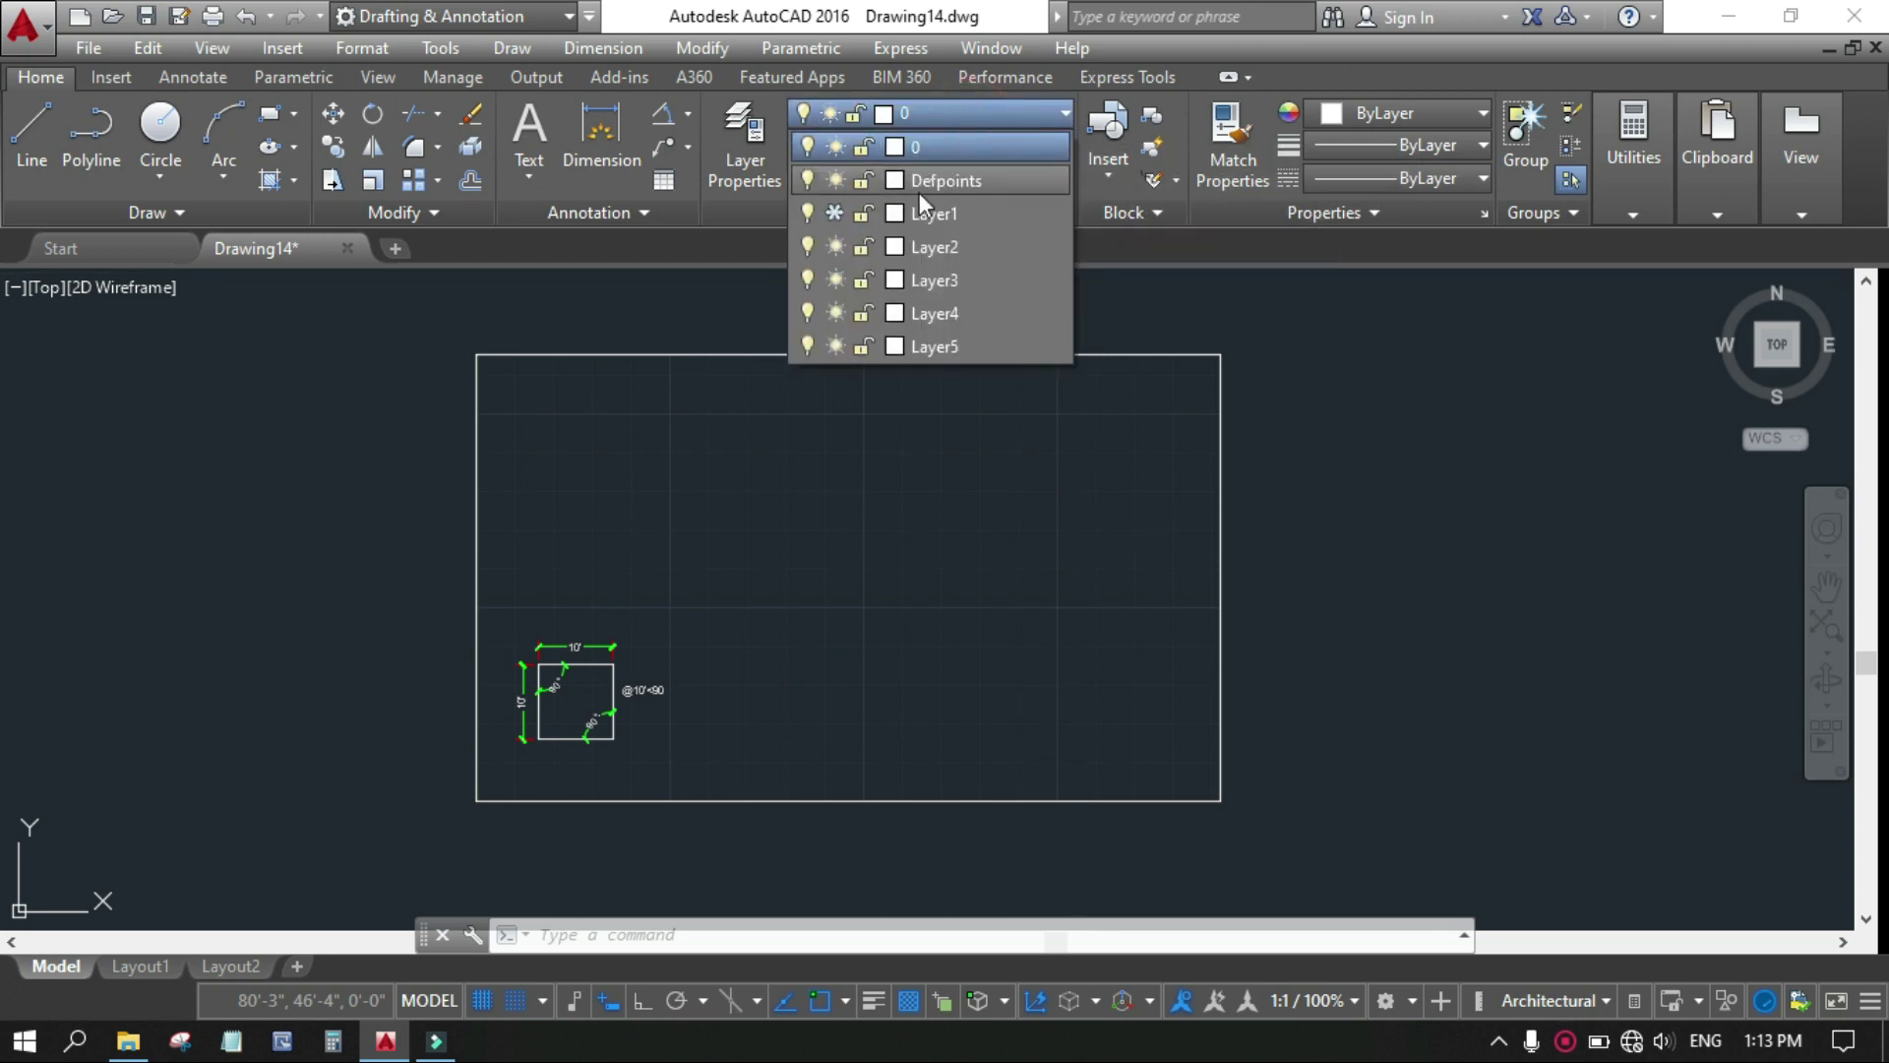
pyautogui.click(834, 214)
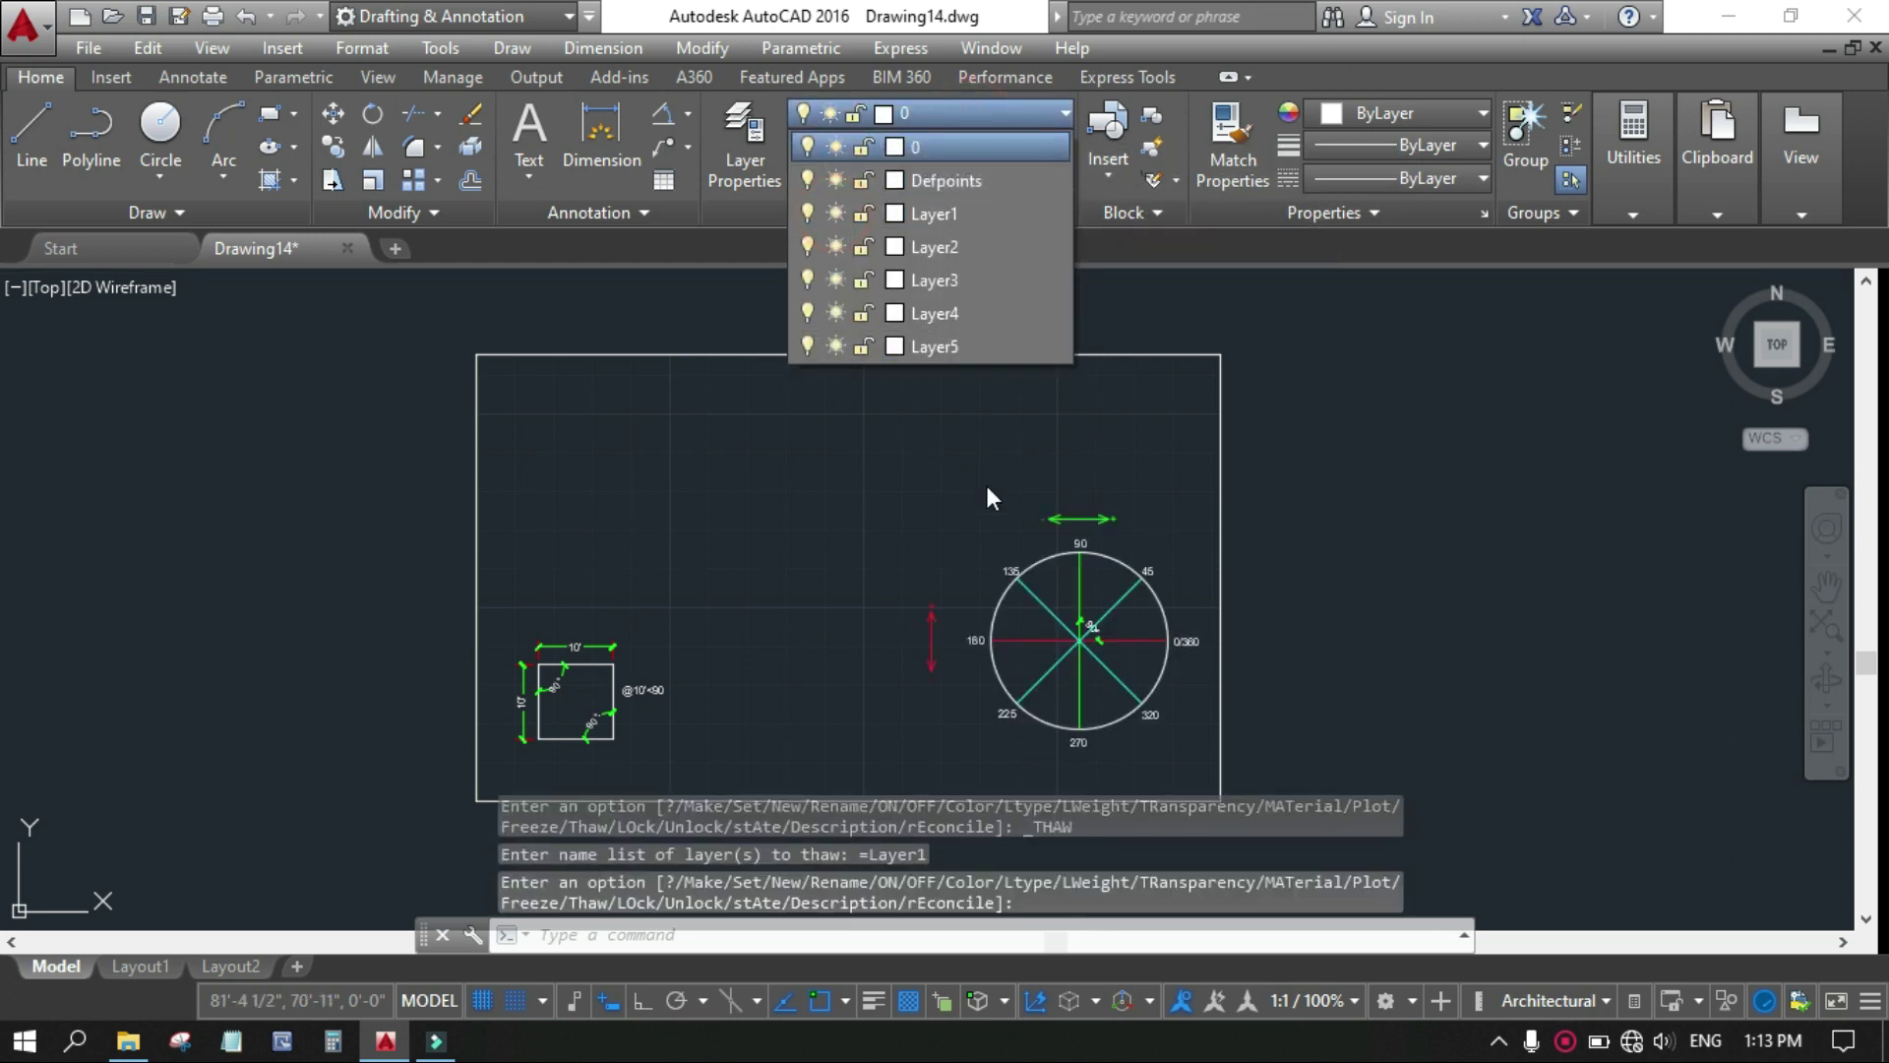
pyautogui.click(1176, 677)
pyautogui.scroll(3, 1190, 675)
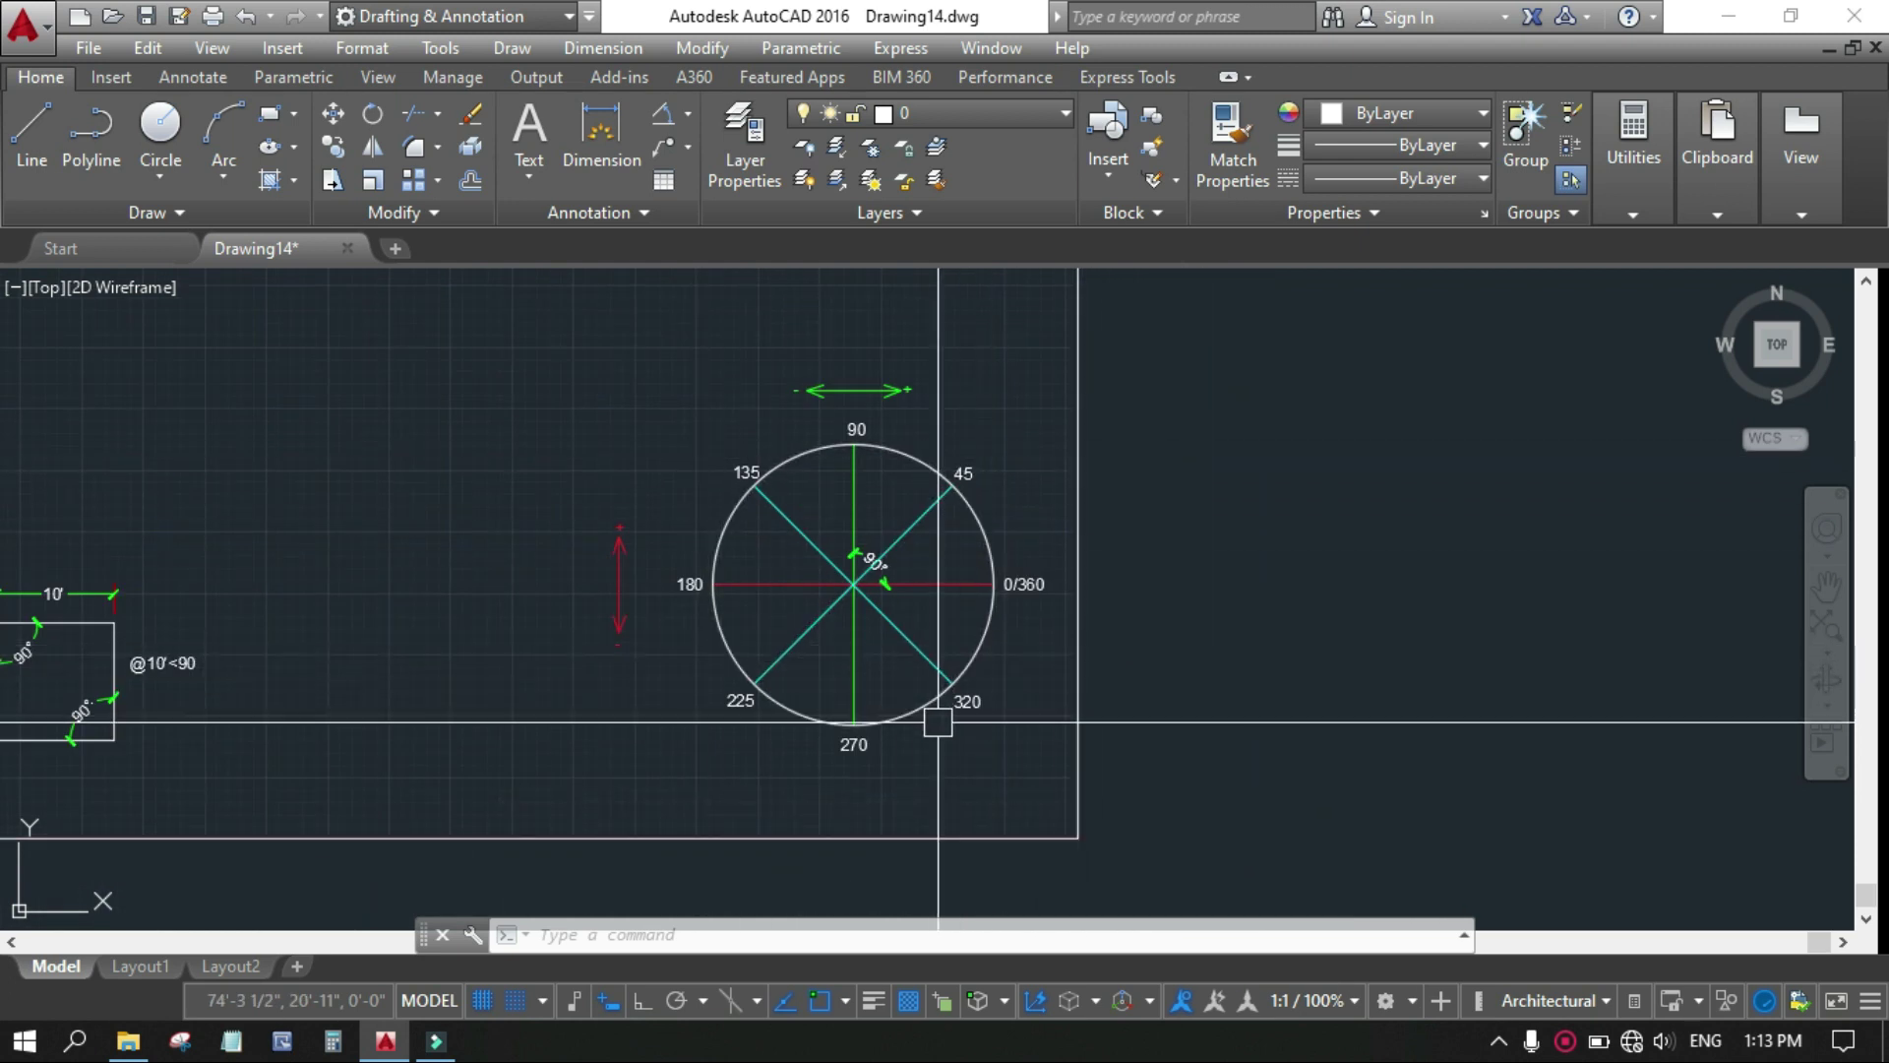
# Step: Examine the angle circle's crossing axes, diagonal lines and the degree labels around its circumference
pyautogui.click(861, 671)
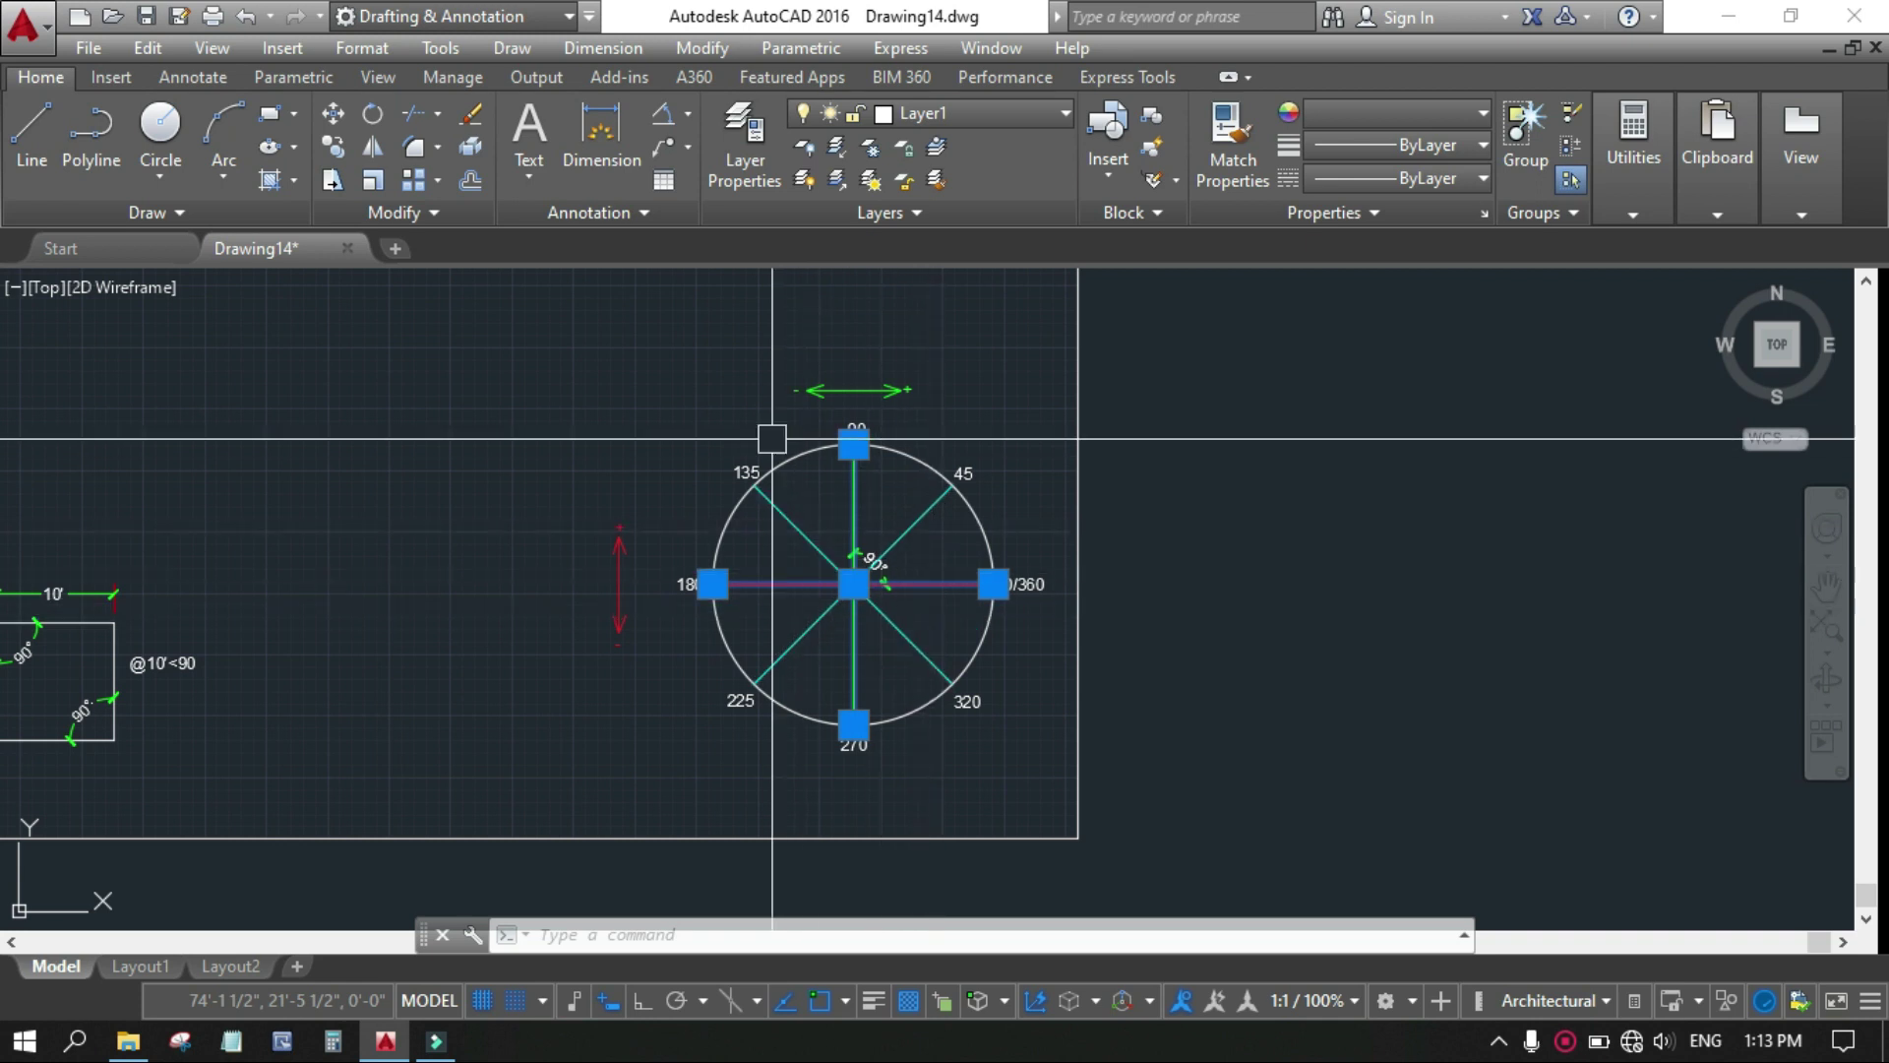
pyautogui.press('Escape')
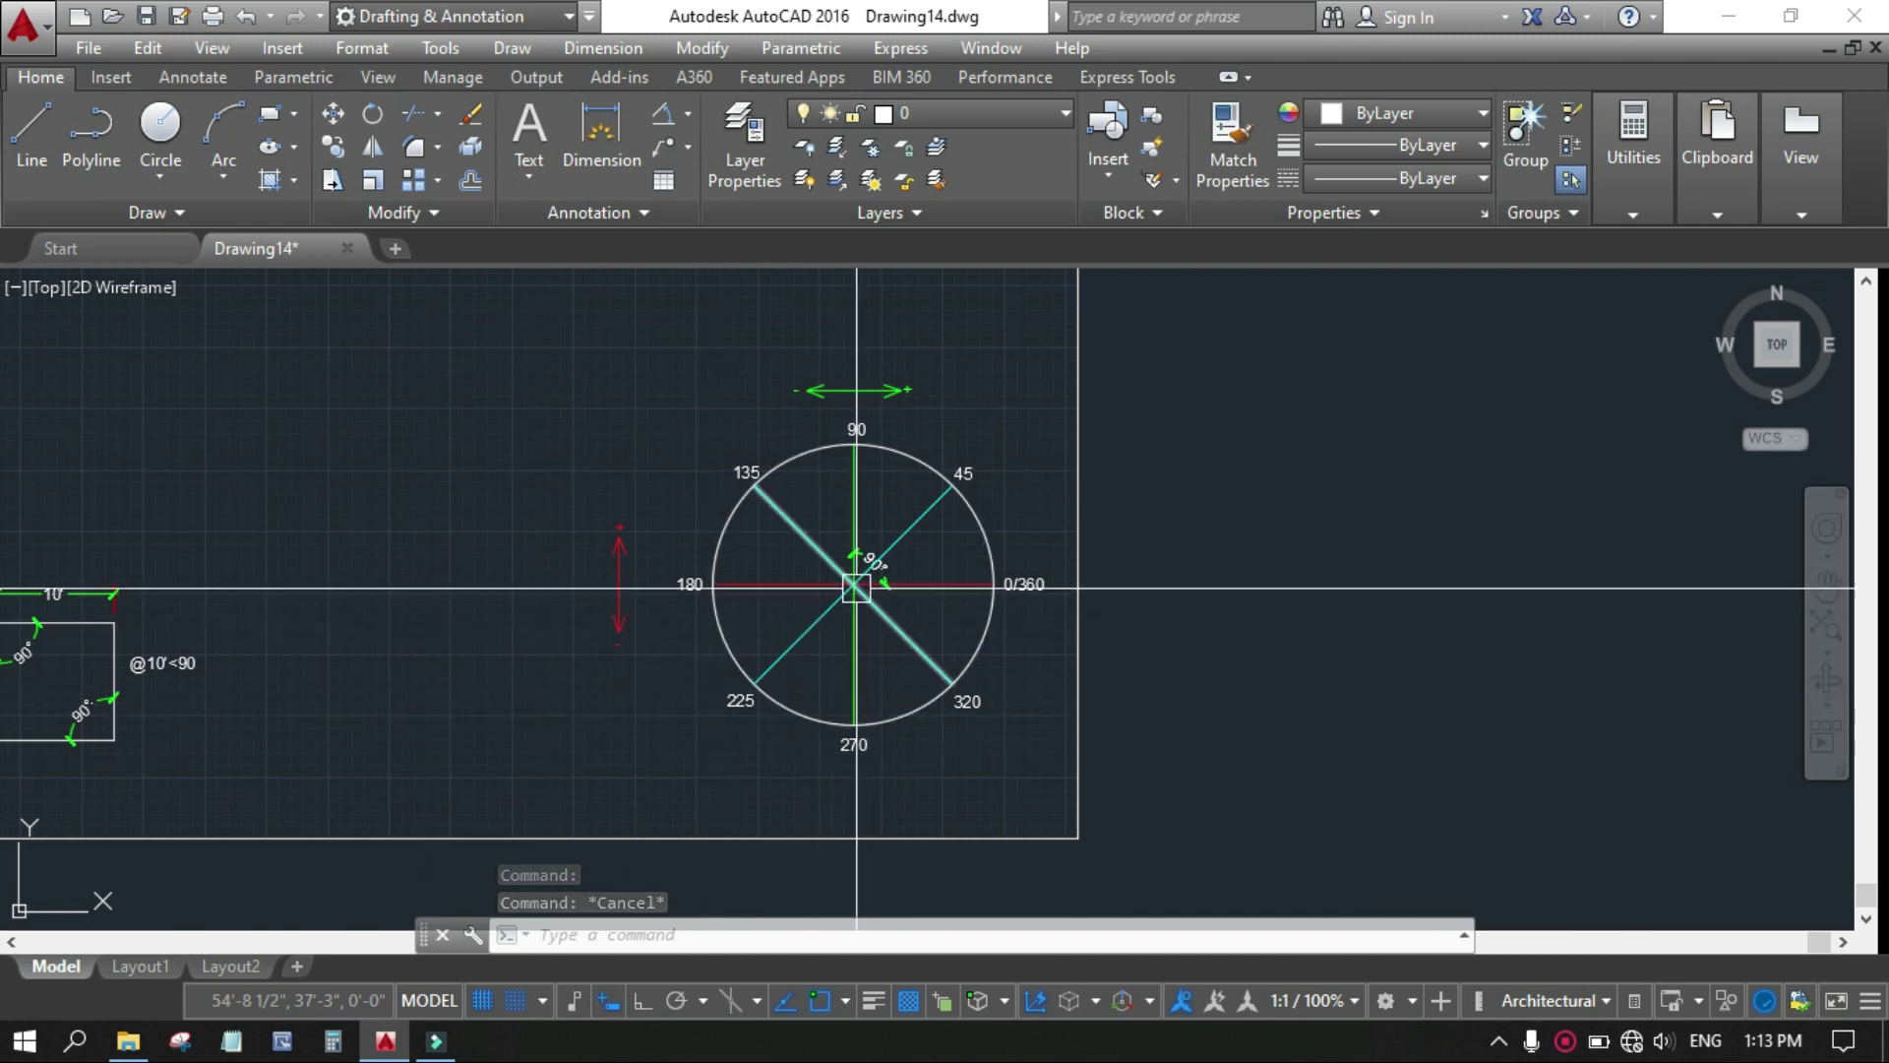
pyautogui.moveTo(852, 585)
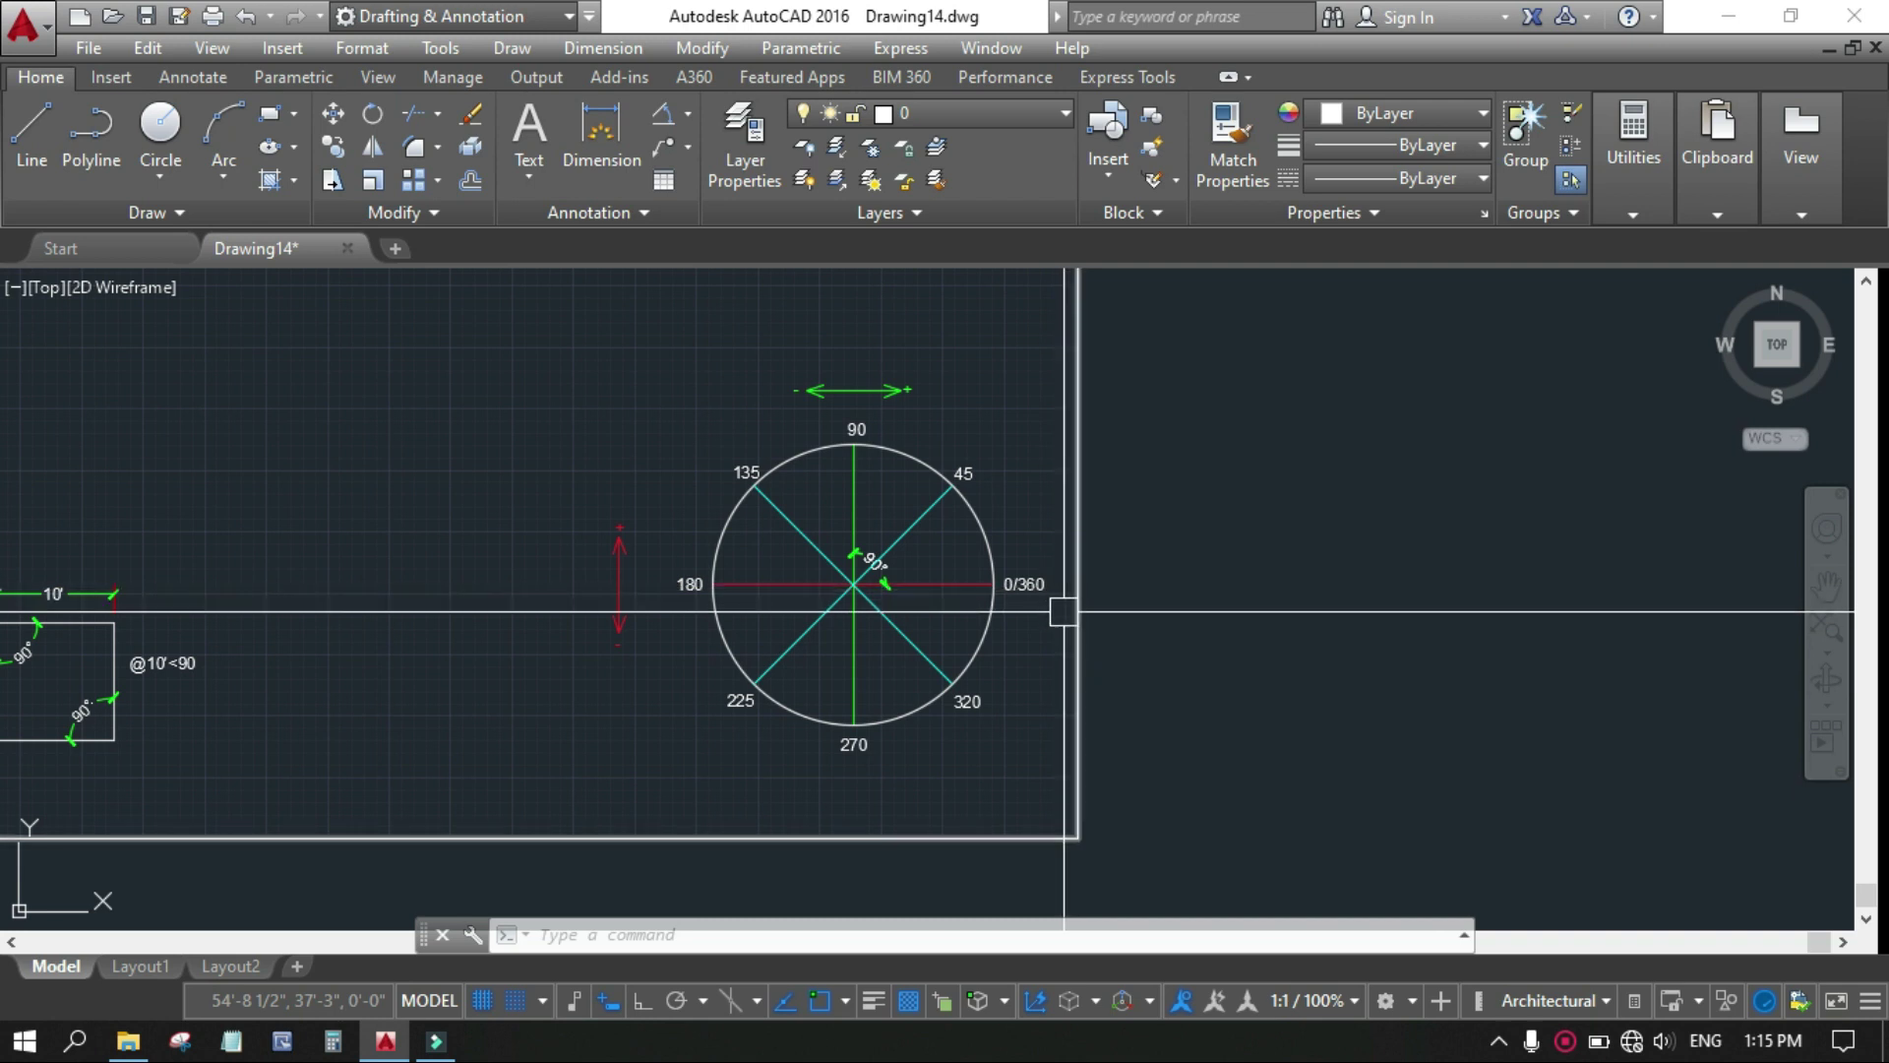
pyautogui.scroll(4, 1038, 612)
pyautogui.scroll(-2, 1064, 644)
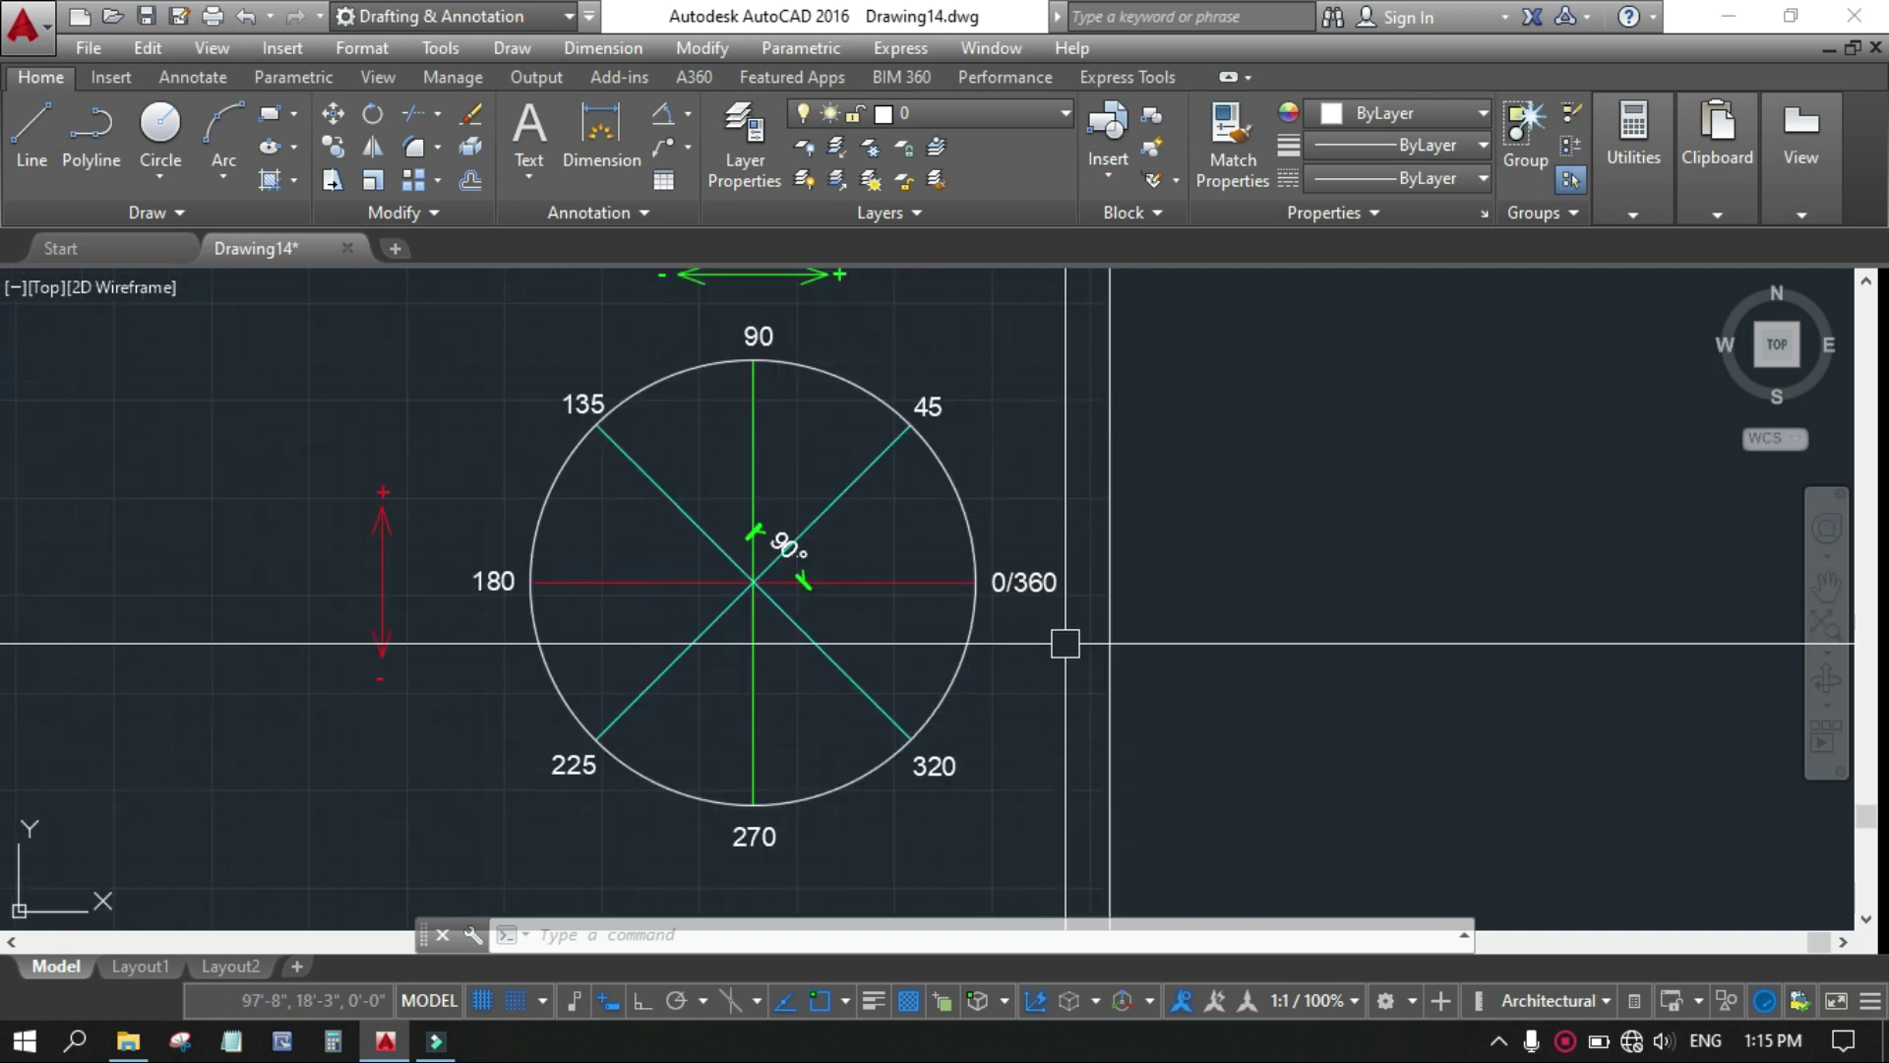
pyautogui.scroll(-2, 846, 664)
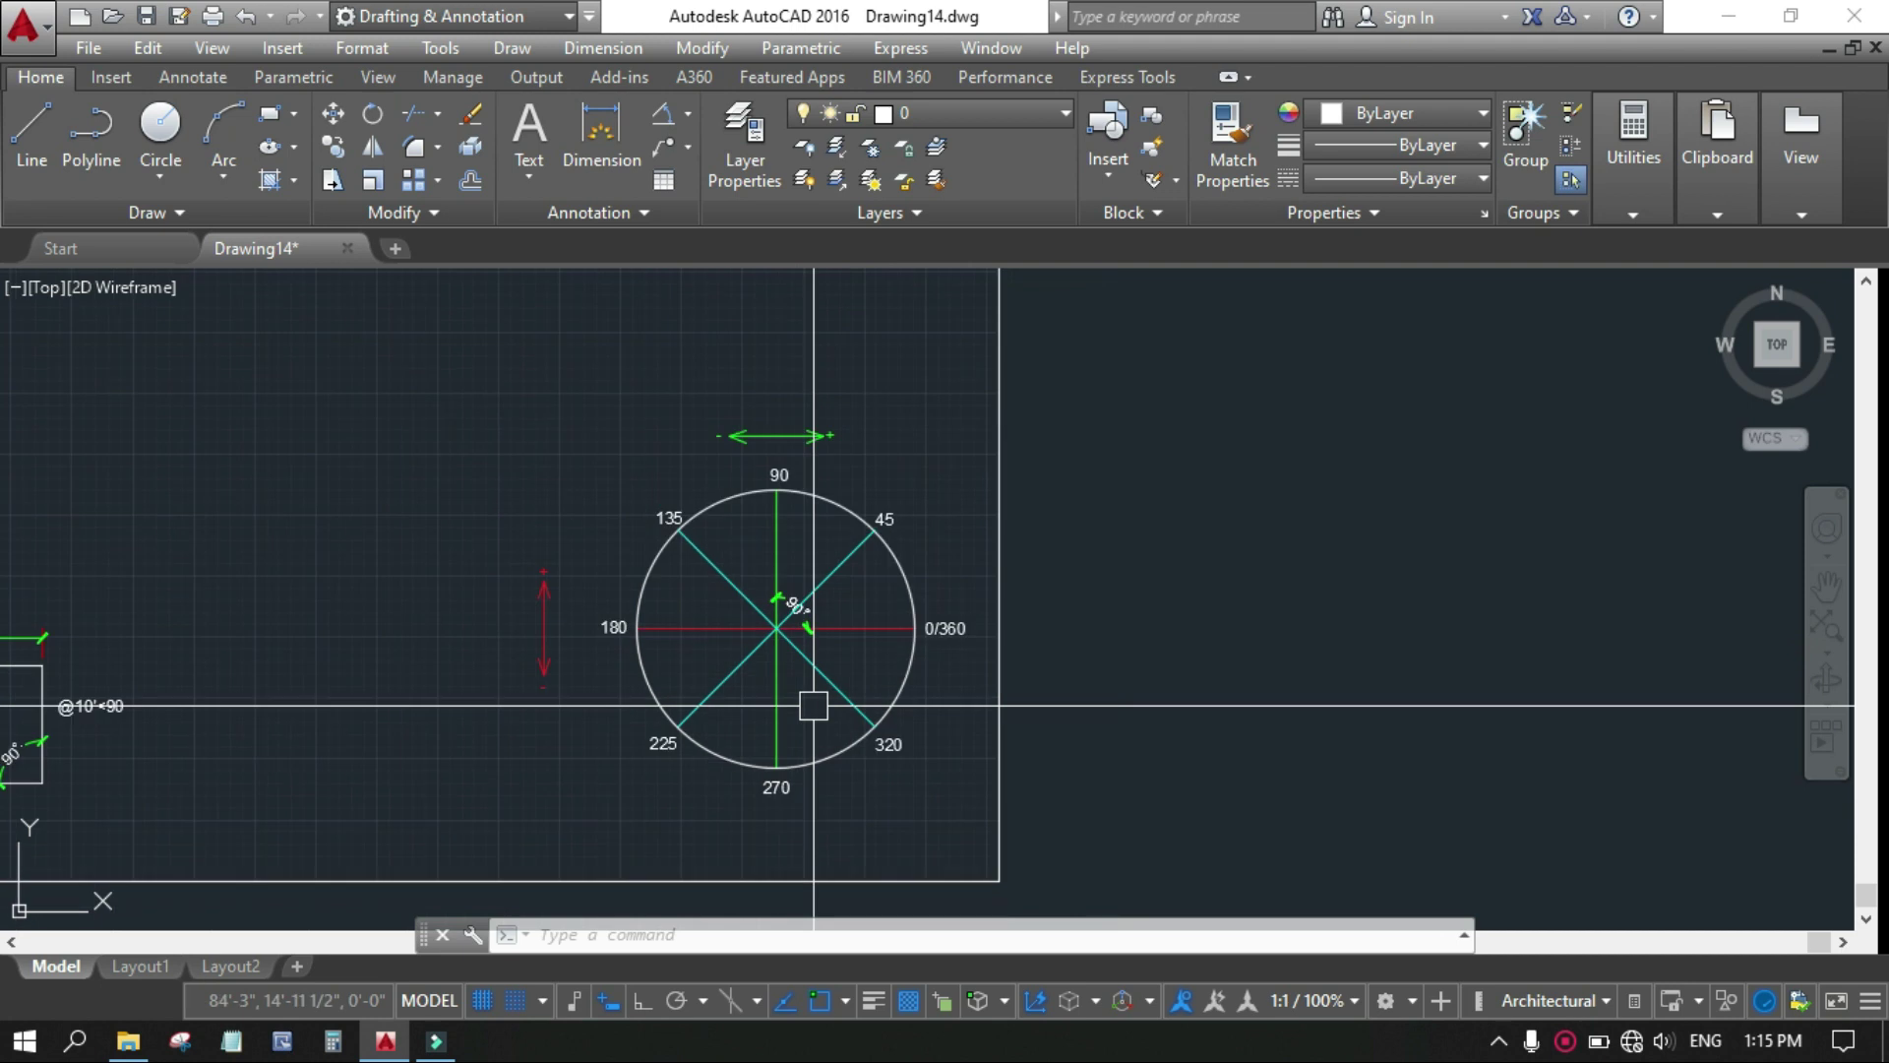
pyautogui.scroll(2, 828, 660)
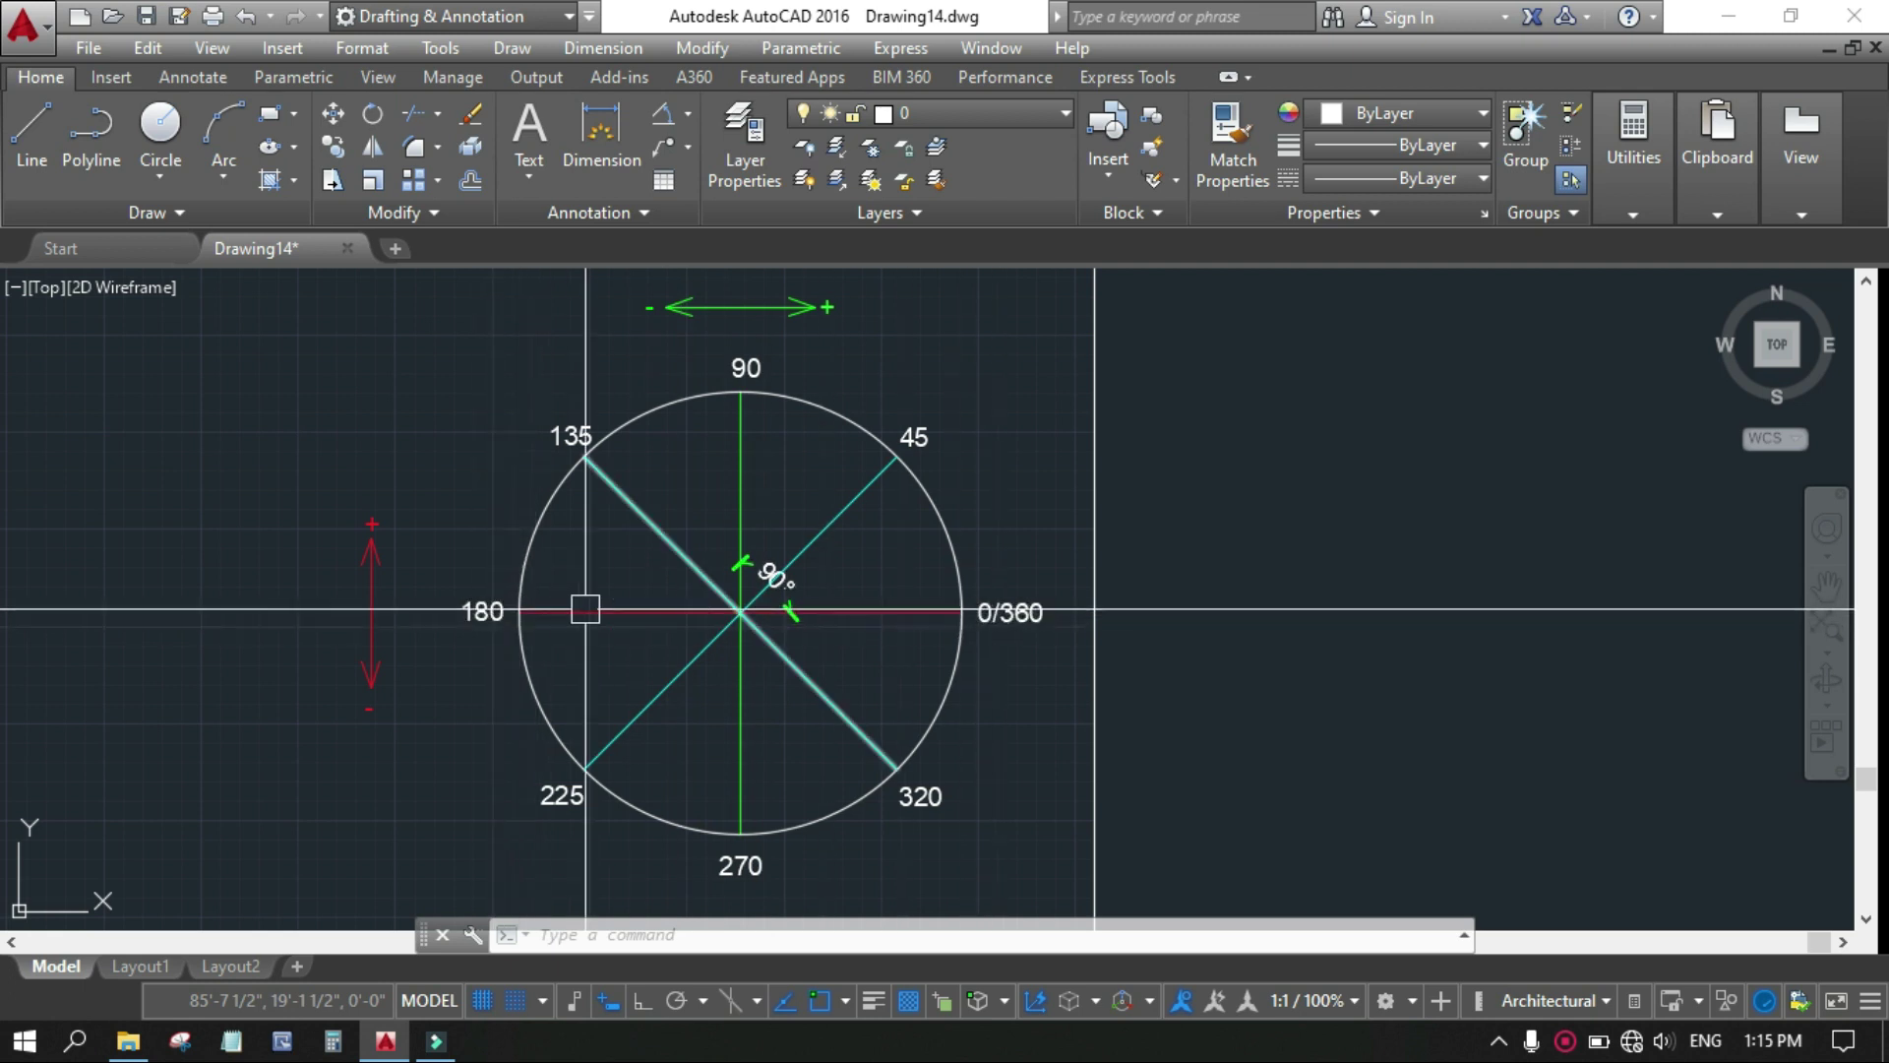
pyautogui.moveTo(611, 617)
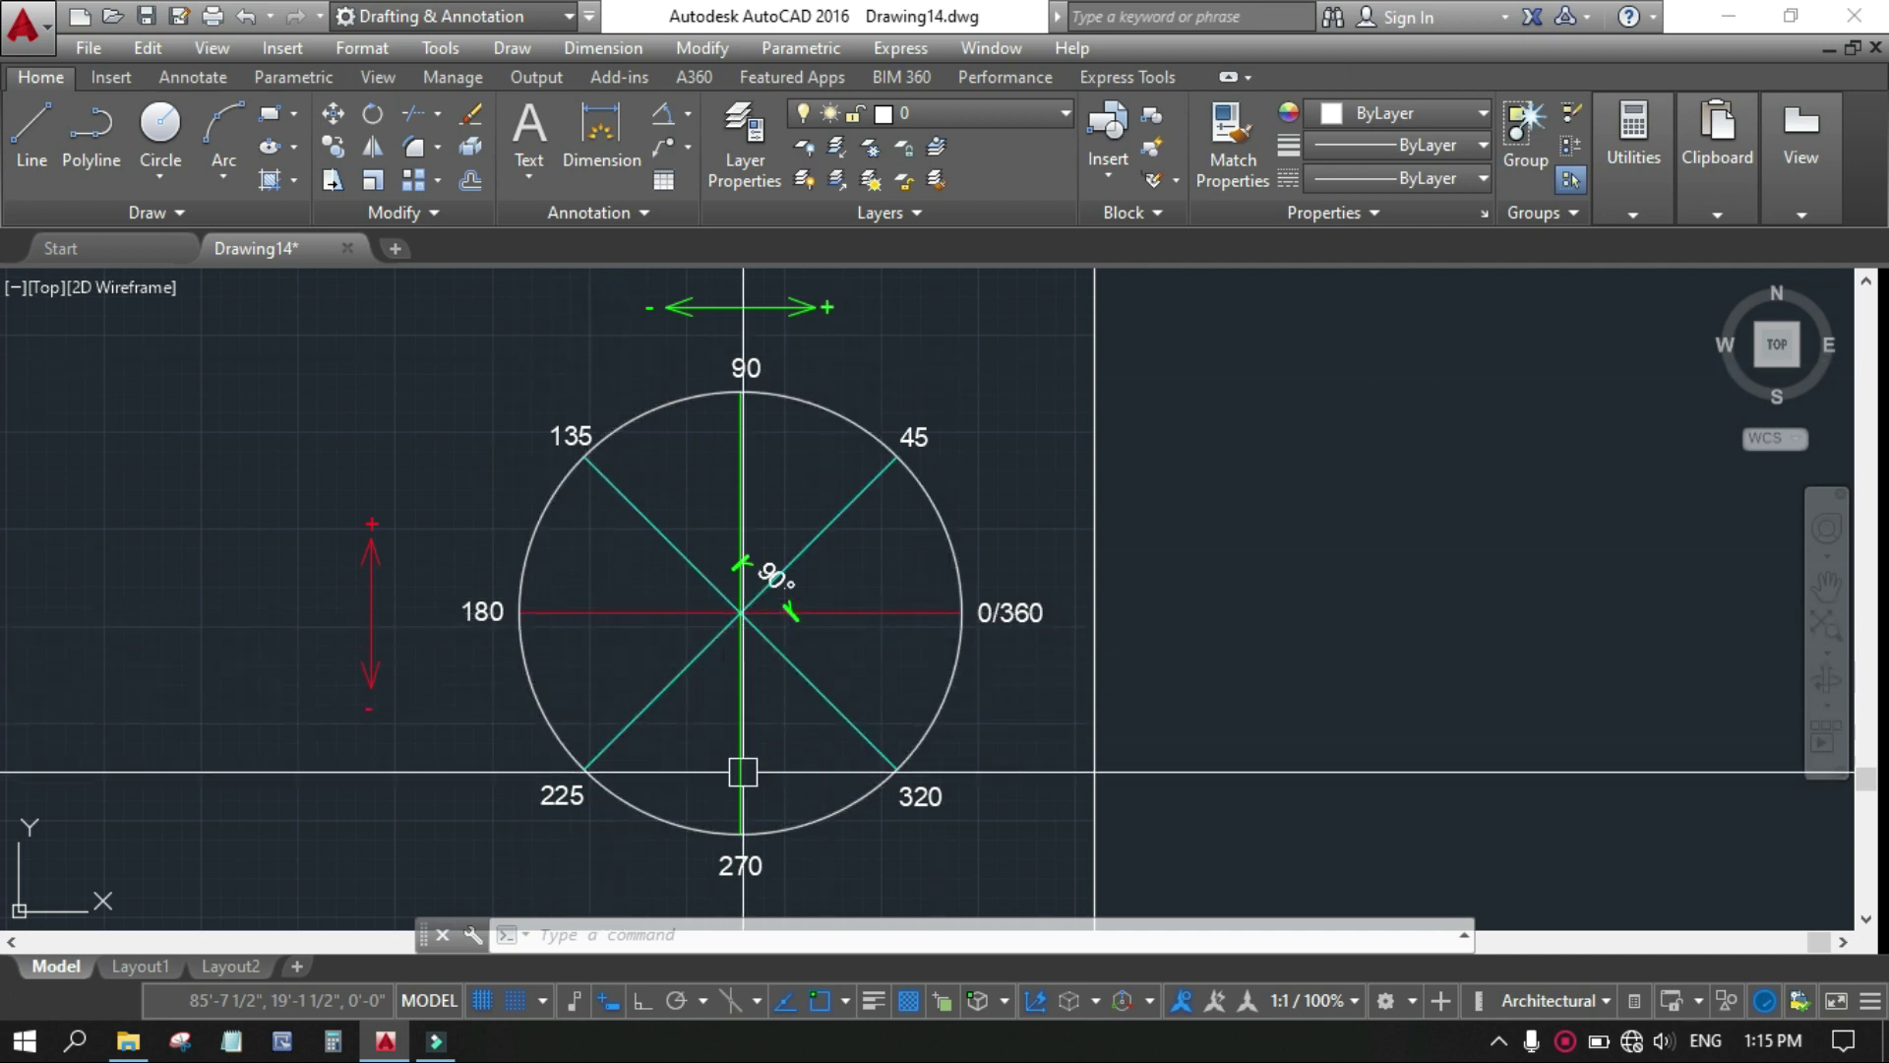
# Step: Inspect the circle's horizontal and vertical axes together with the plus and minus direction arrows beside them
pyautogui.click(633, 612)
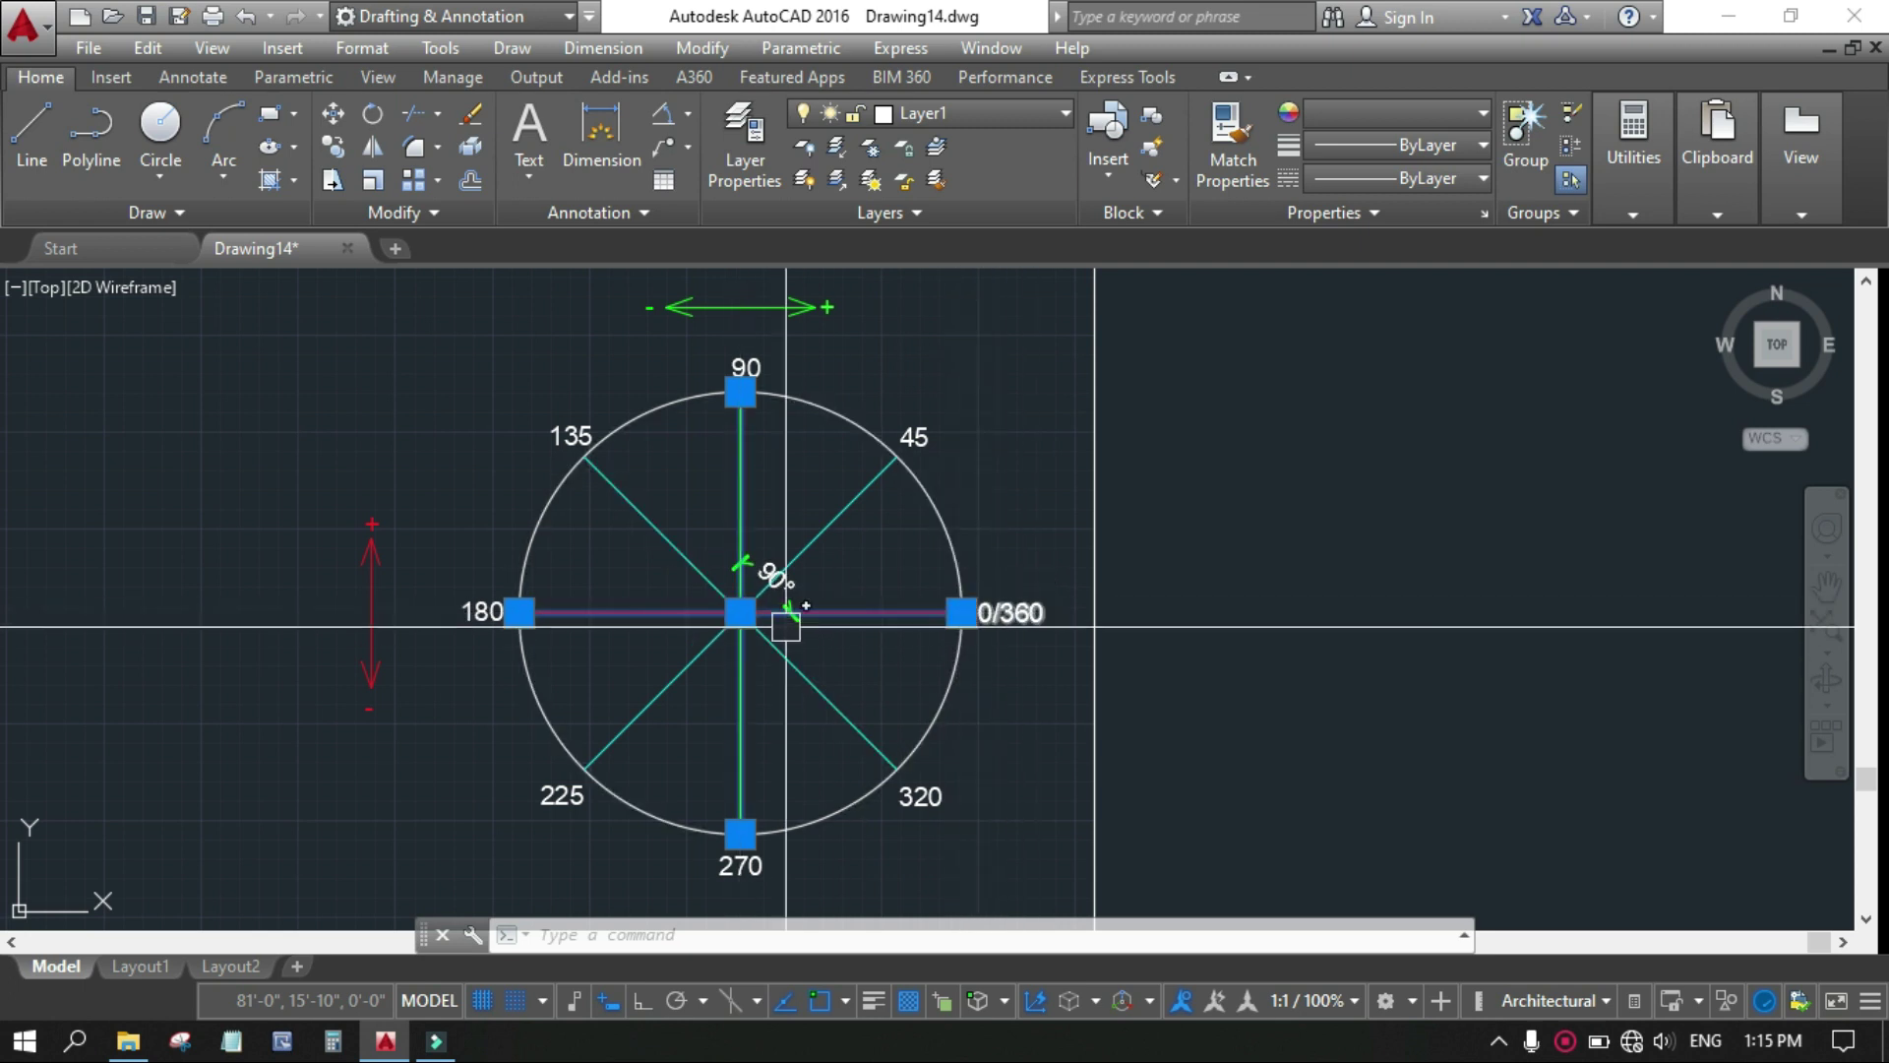
pyautogui.scroll(6, 739, 275)
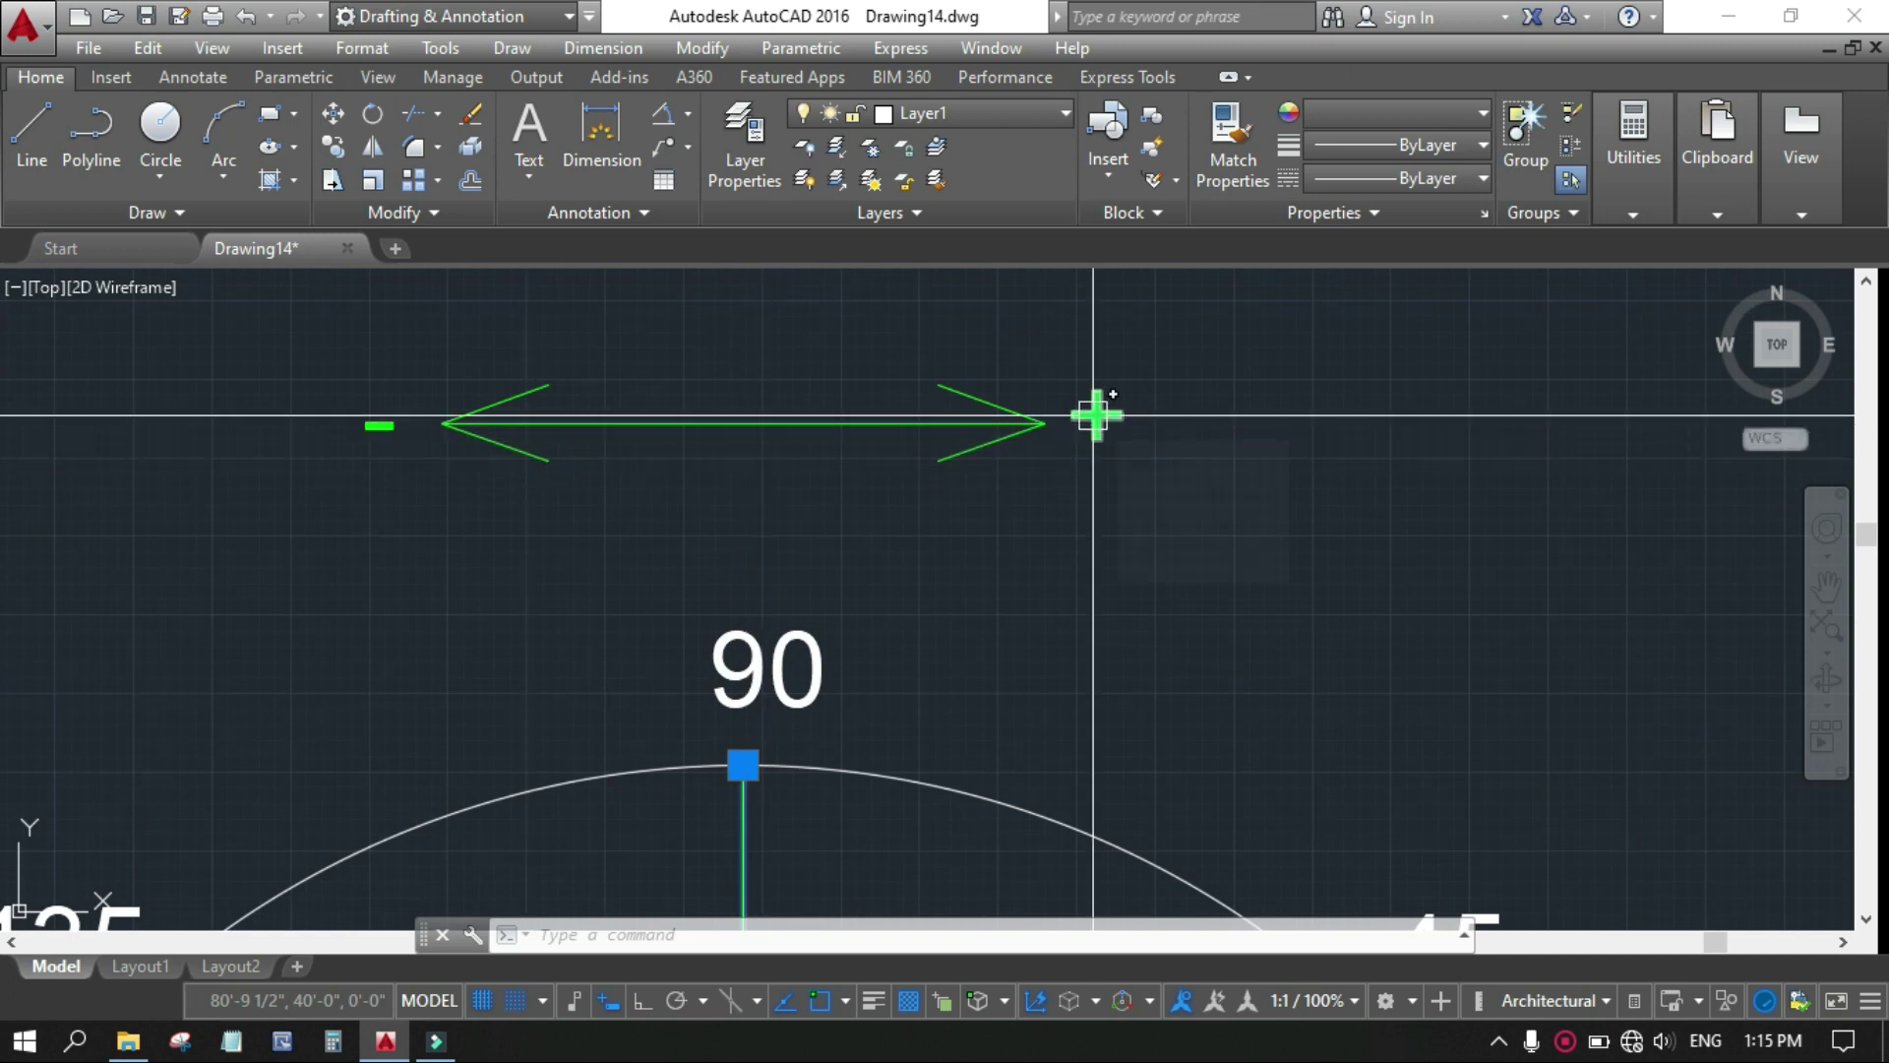
pyautogui.scroll(-4, 748, 355)
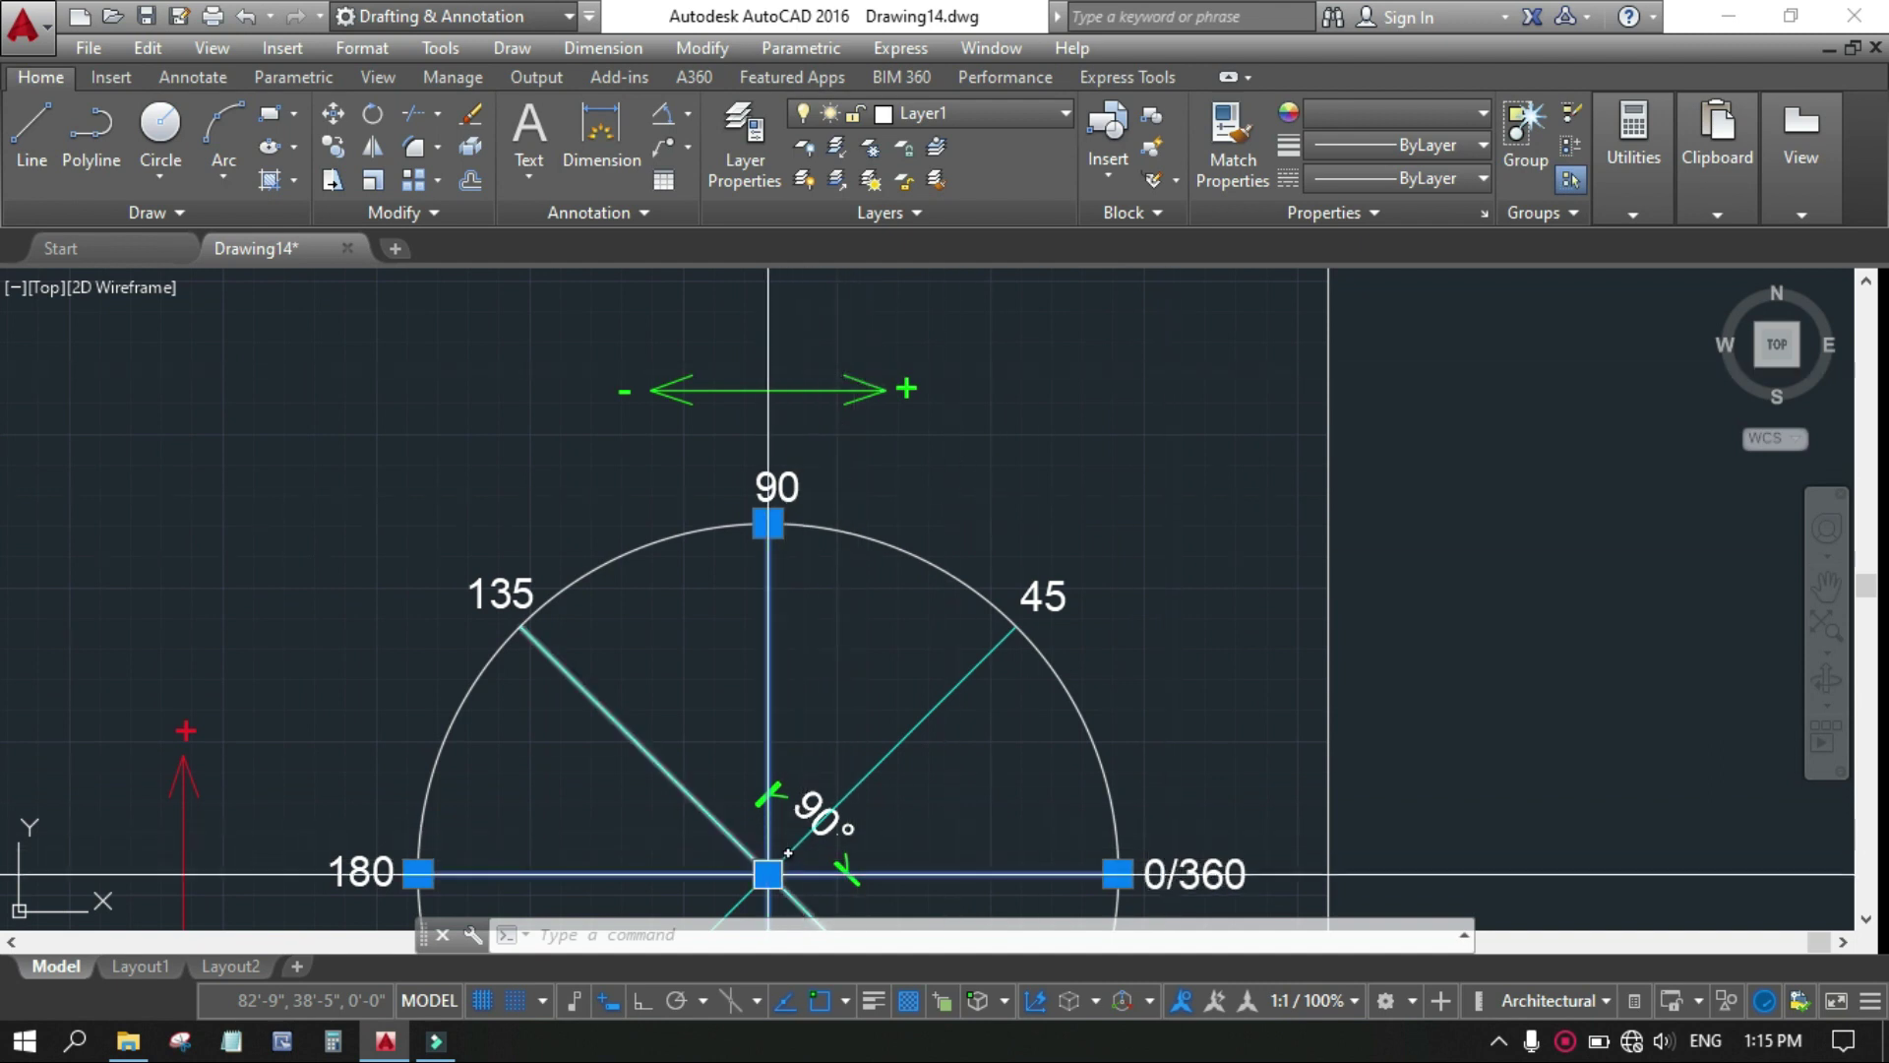
pyautogui.scroll(-3, 766, 447)
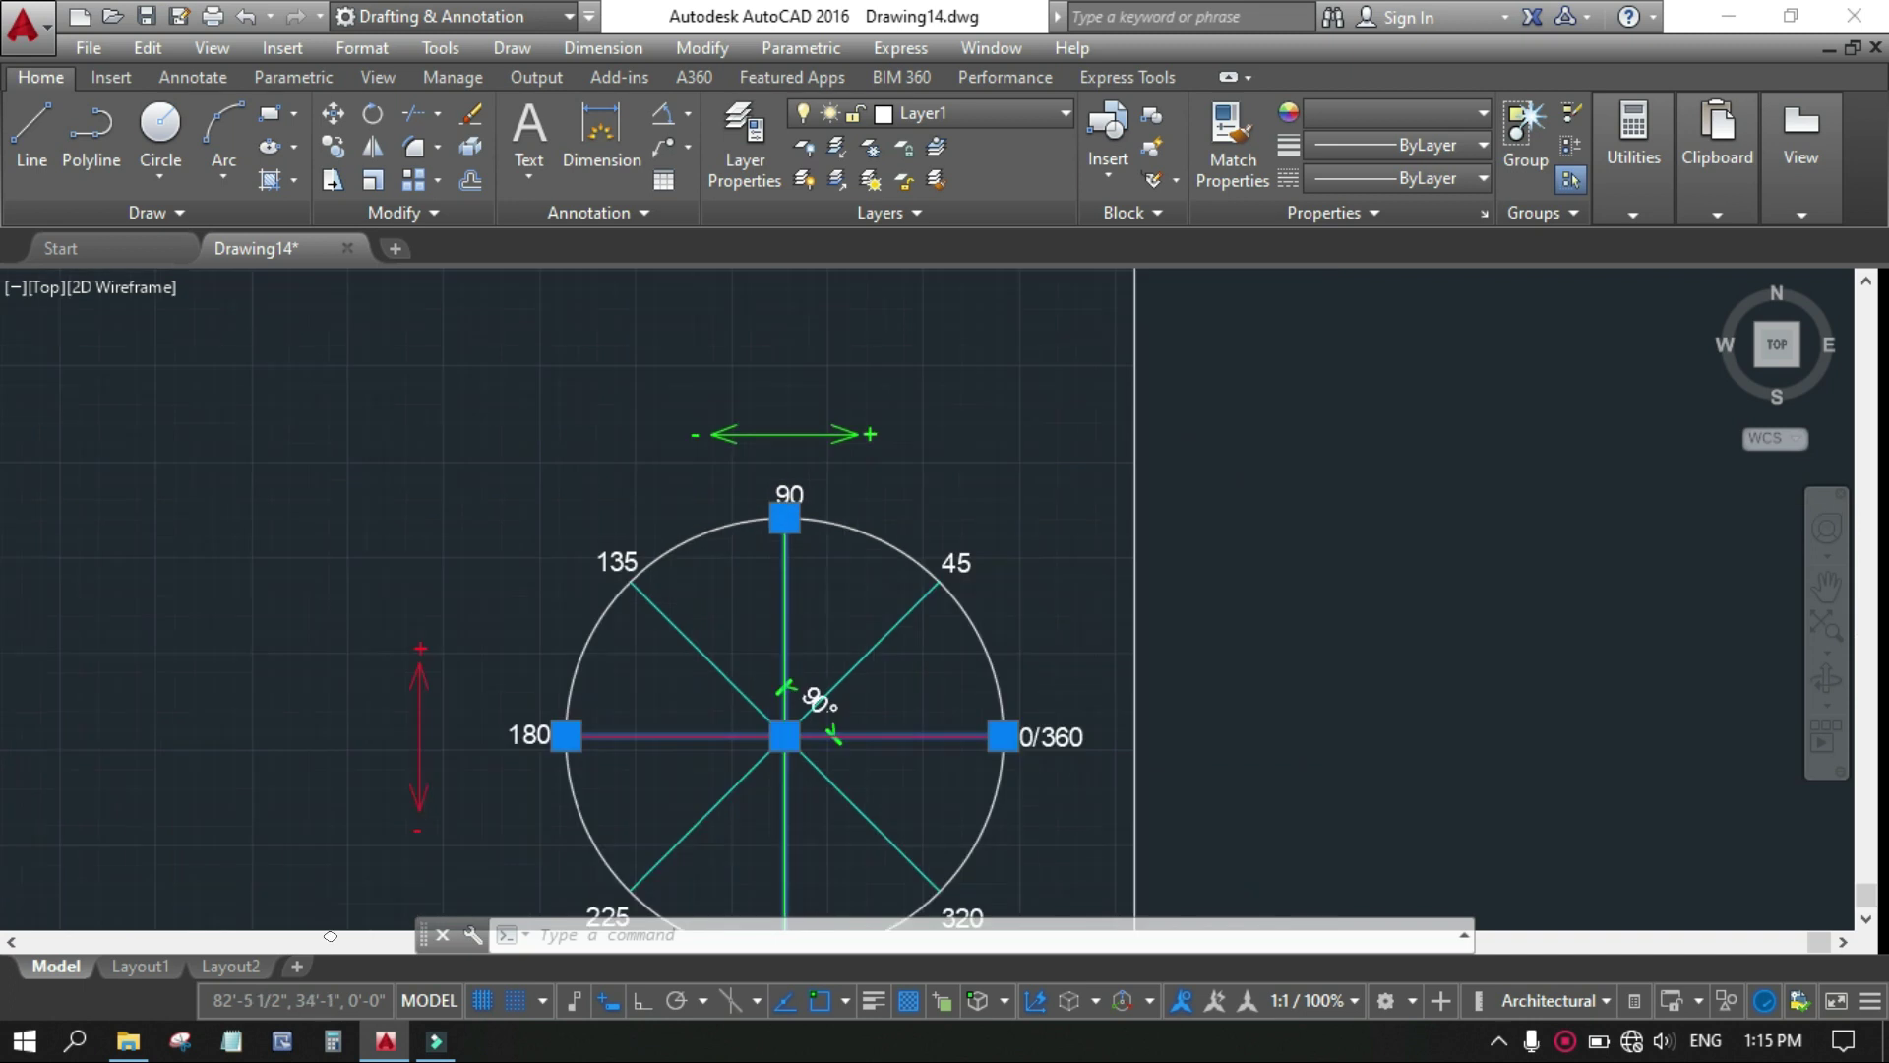
pyautogui.scroll(3, 524, 657)
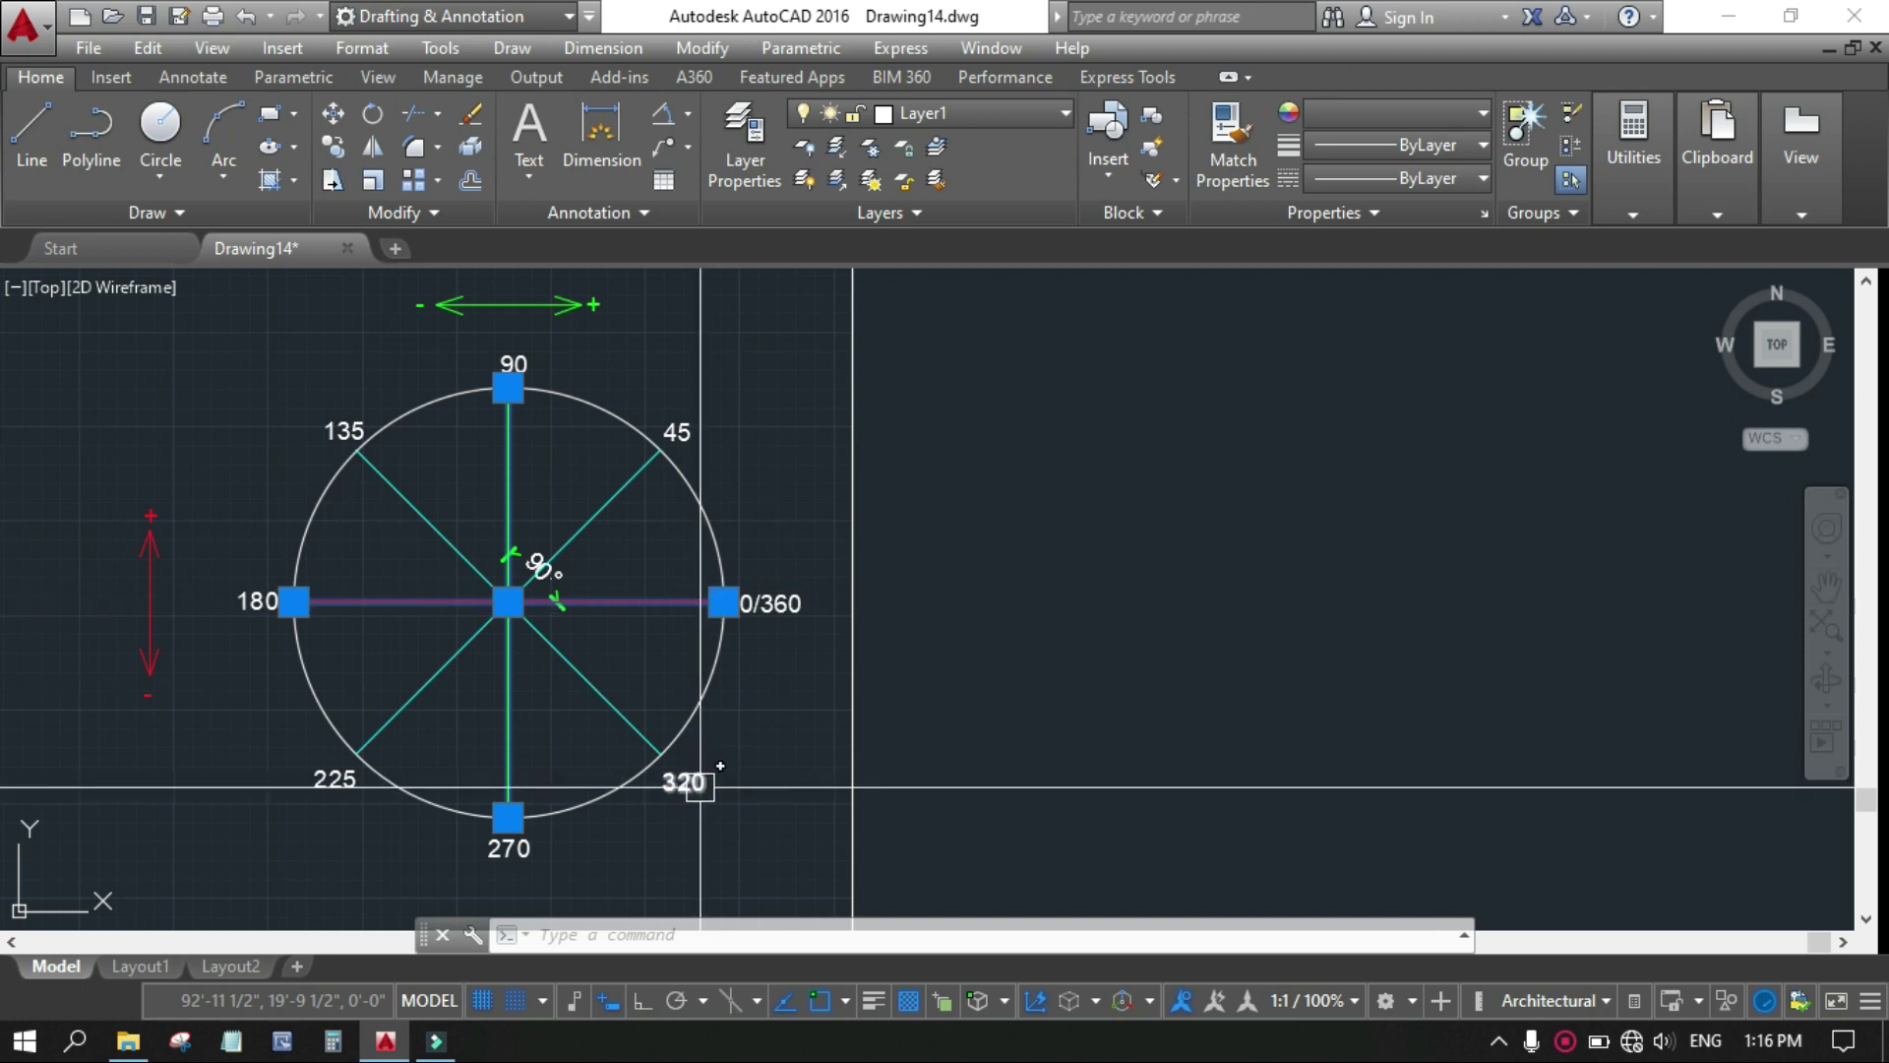
pyautogui.scroll(-1, 1058, 760)
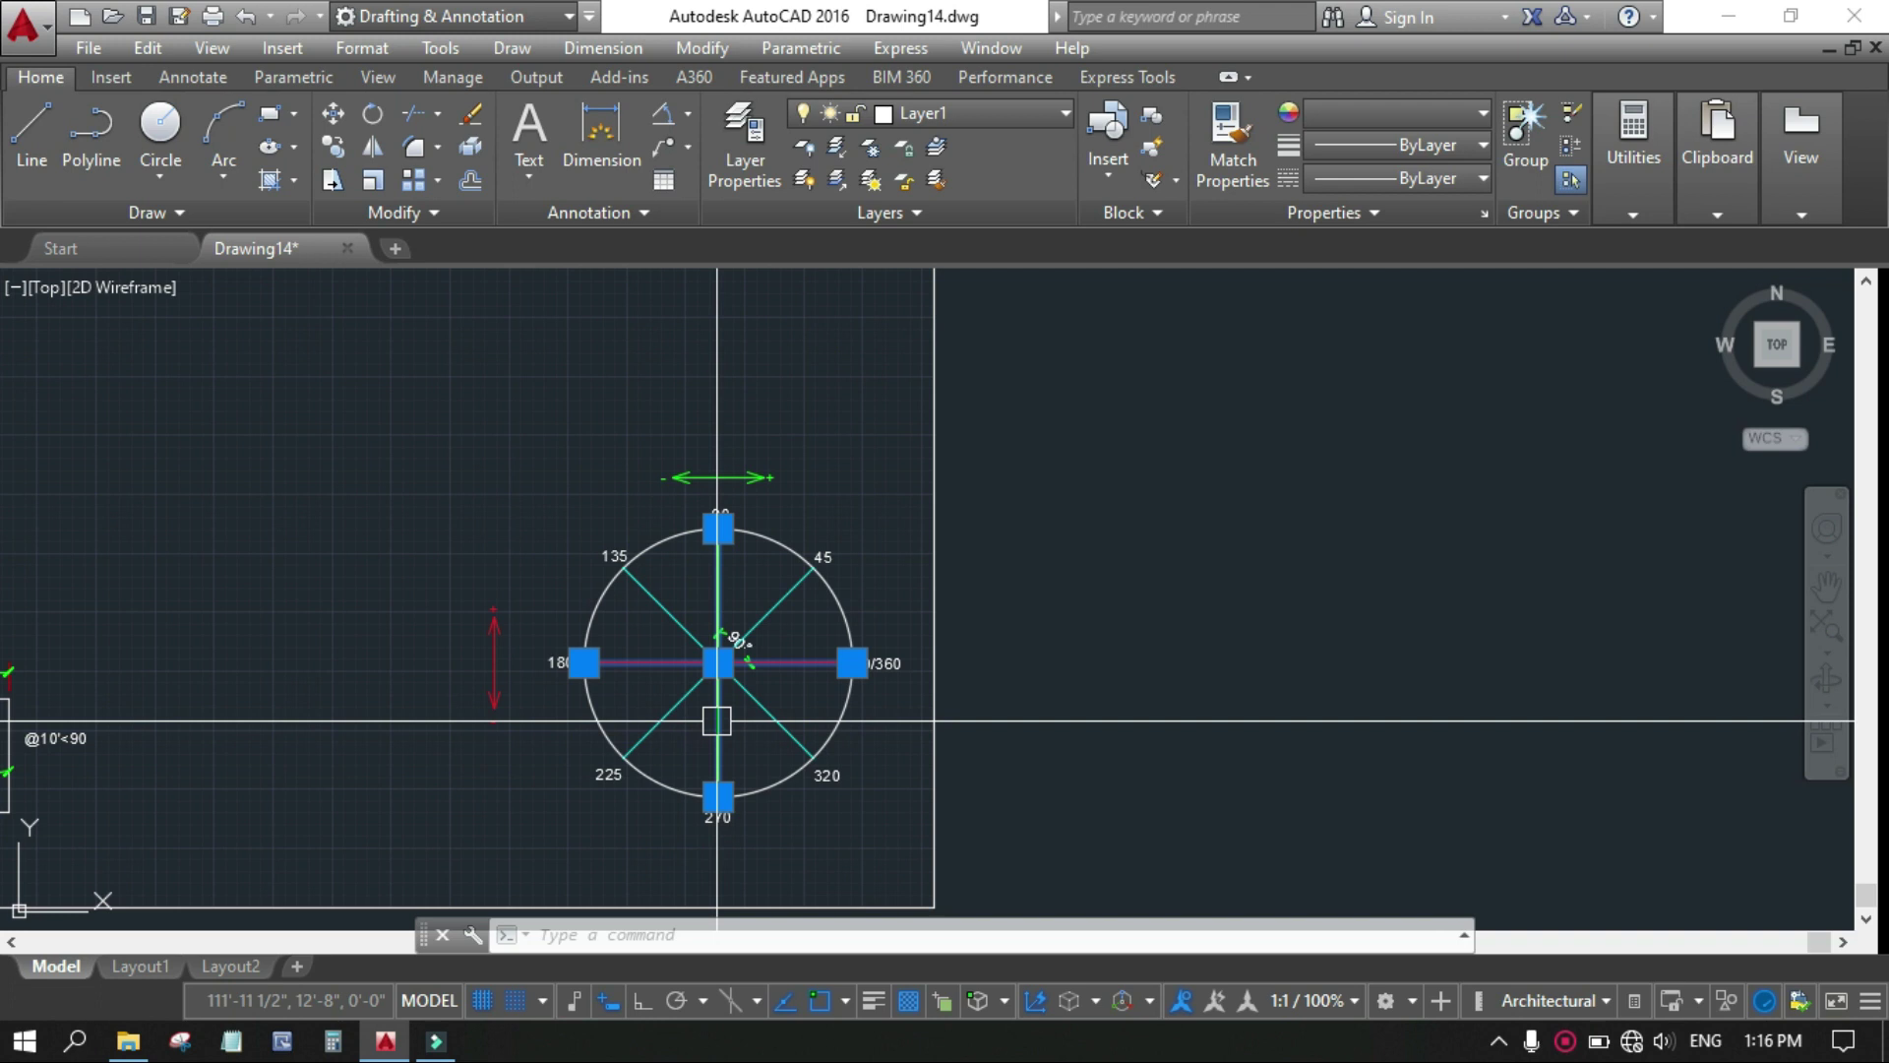
pyautogui.press('Escape')
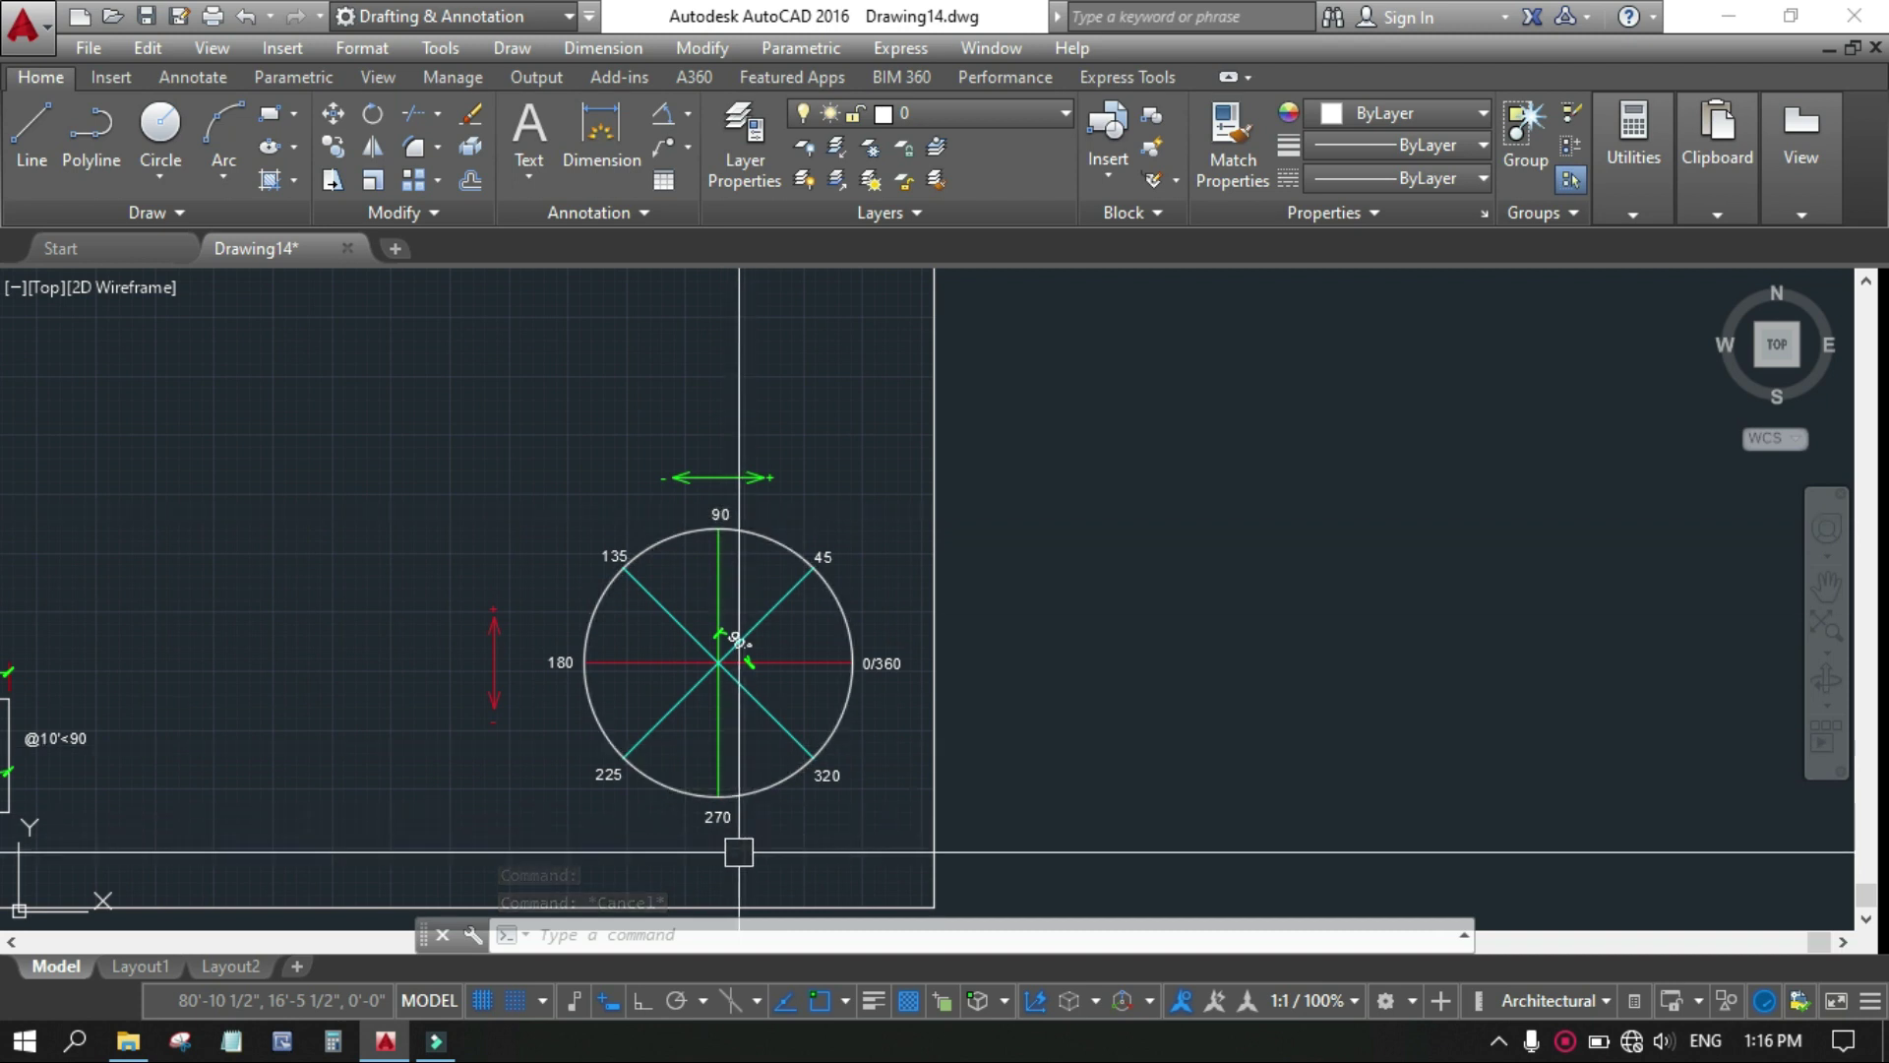
# Step: Review the circle's green vertical axis against the green horizontal arrow and its plus and minus signs
pyautogui.click(721, 548)
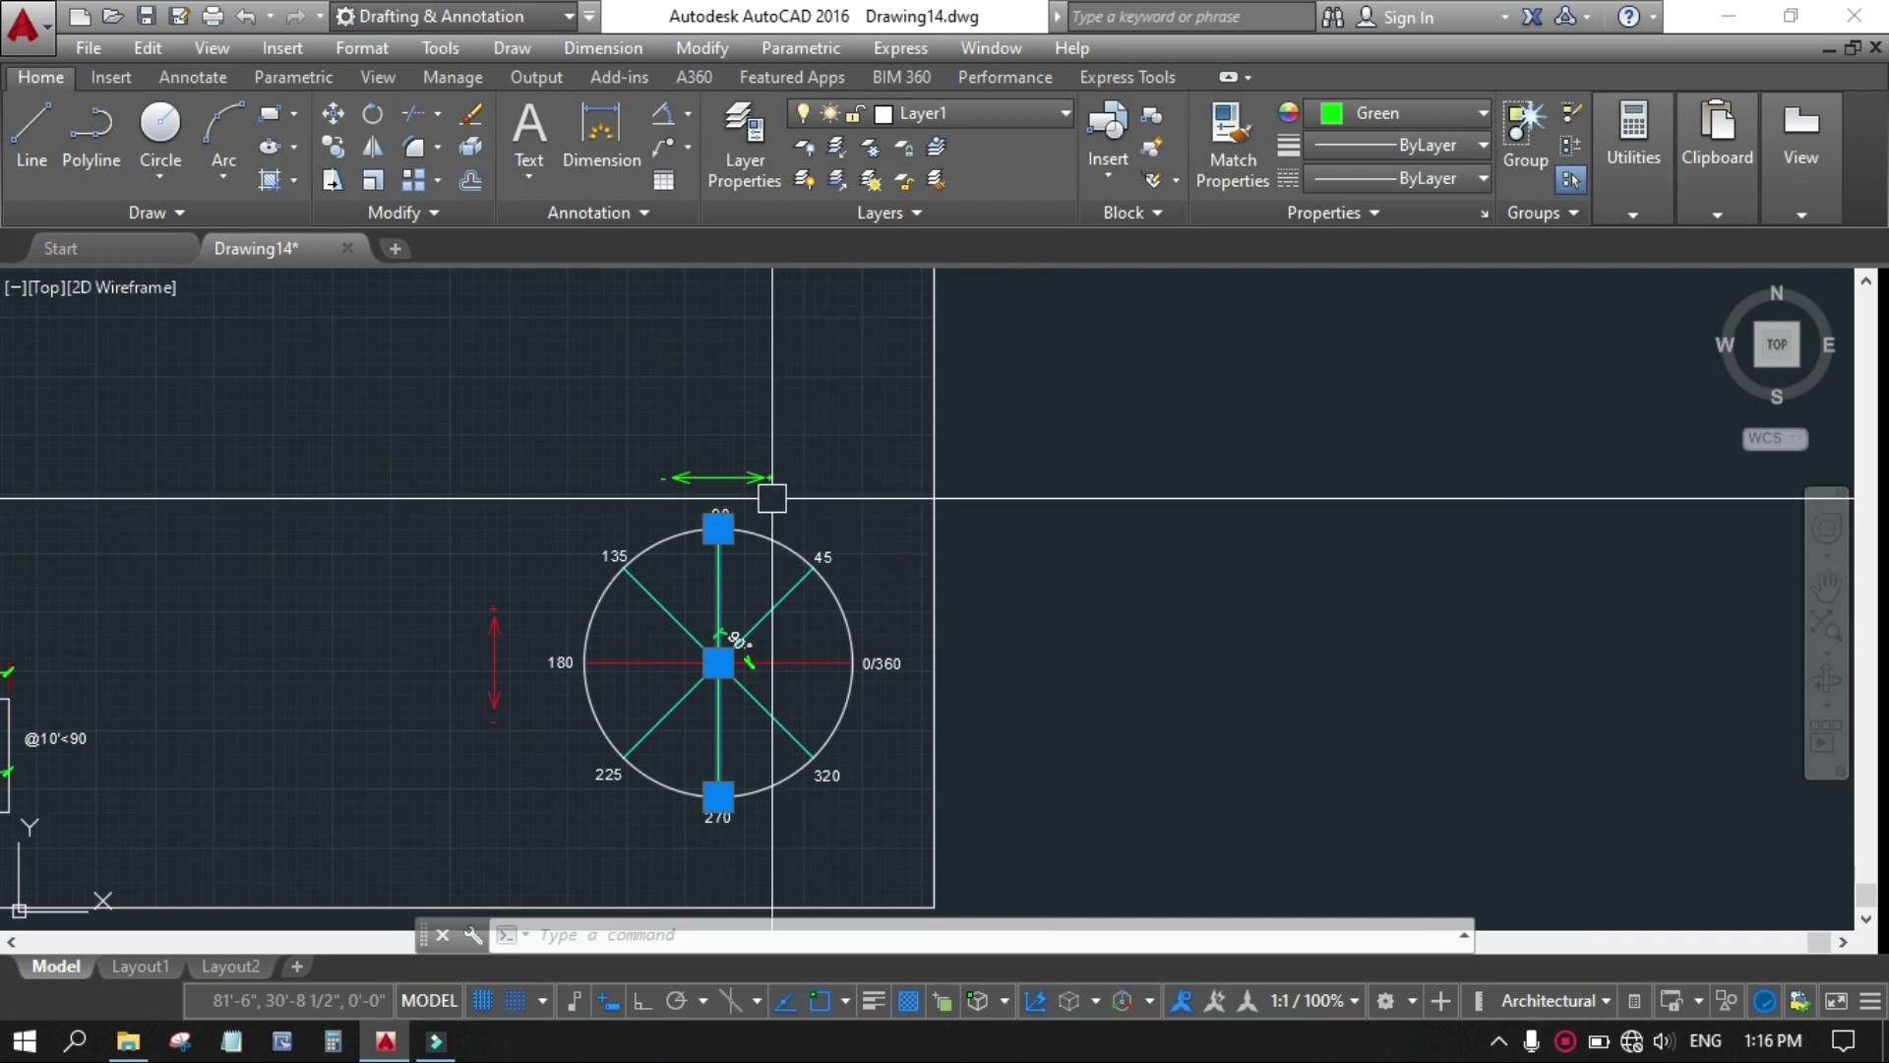
pyautogui.scroll(4, 771, 498)
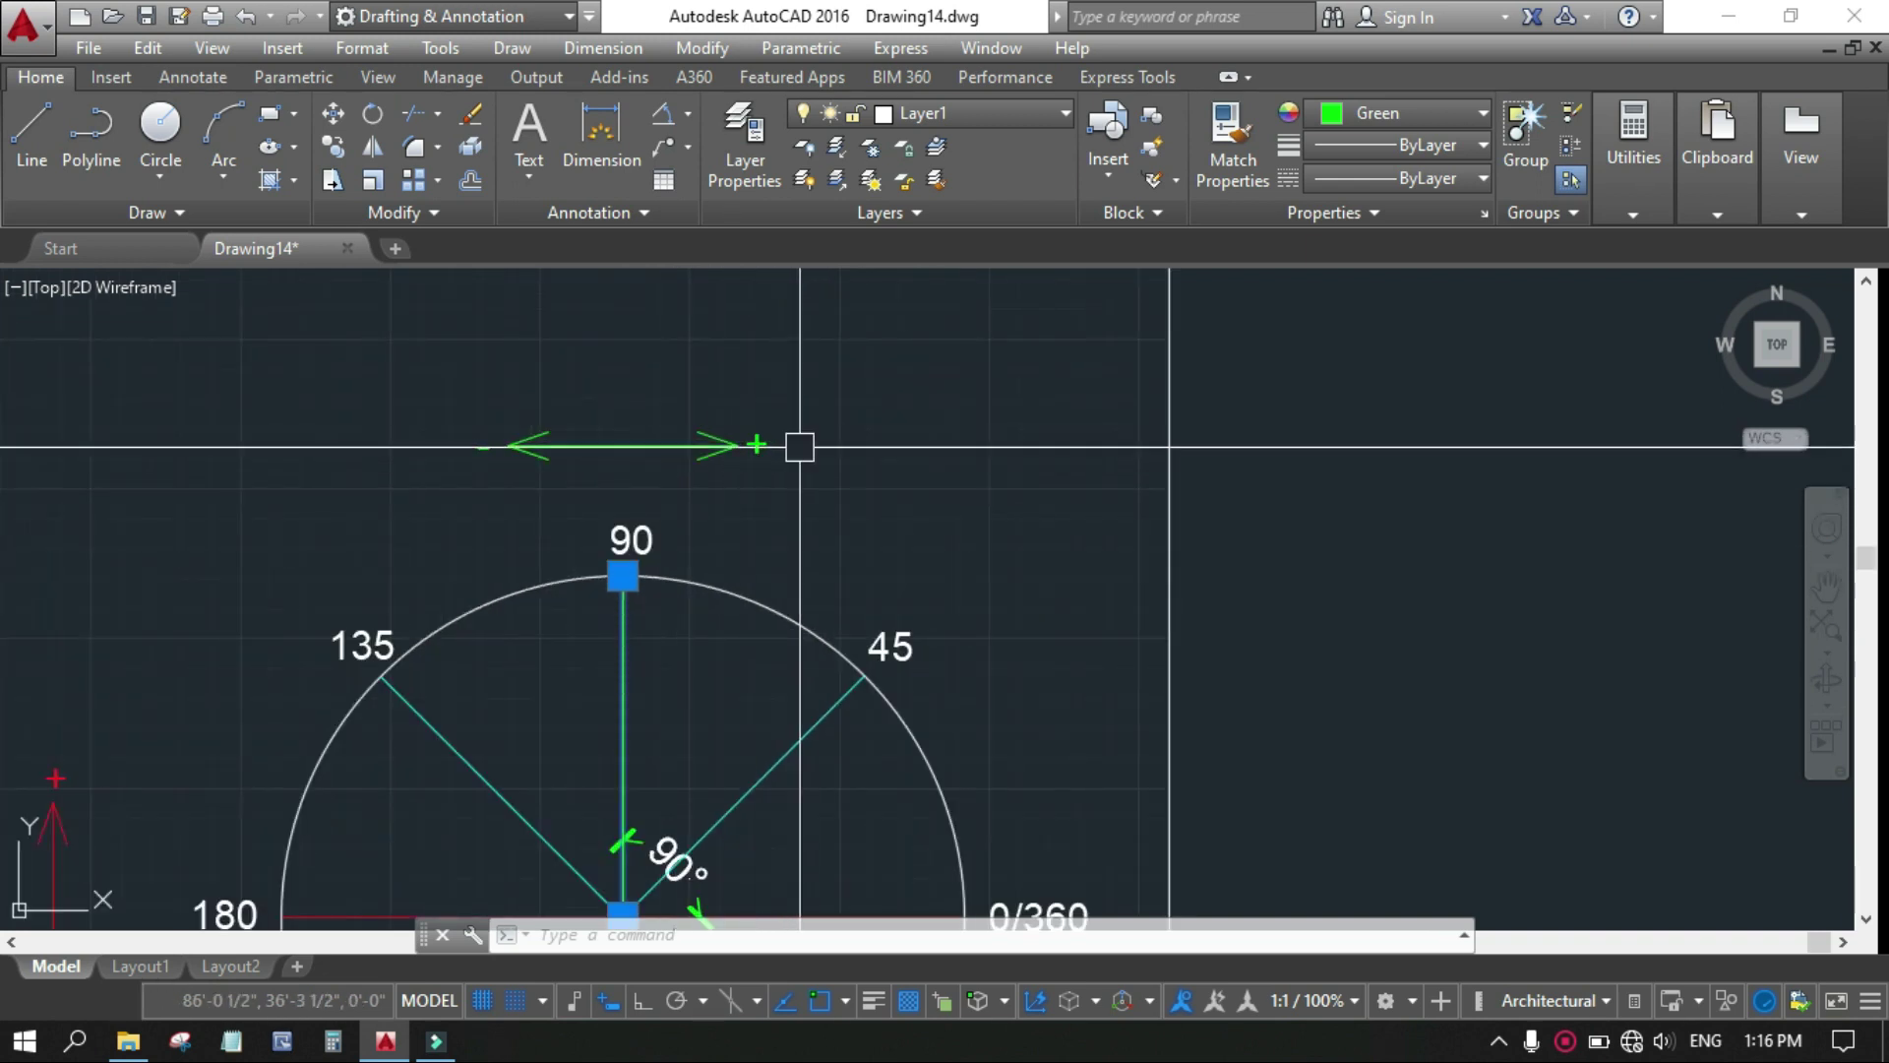
pyautogui.scroll(-2, 755, 432)
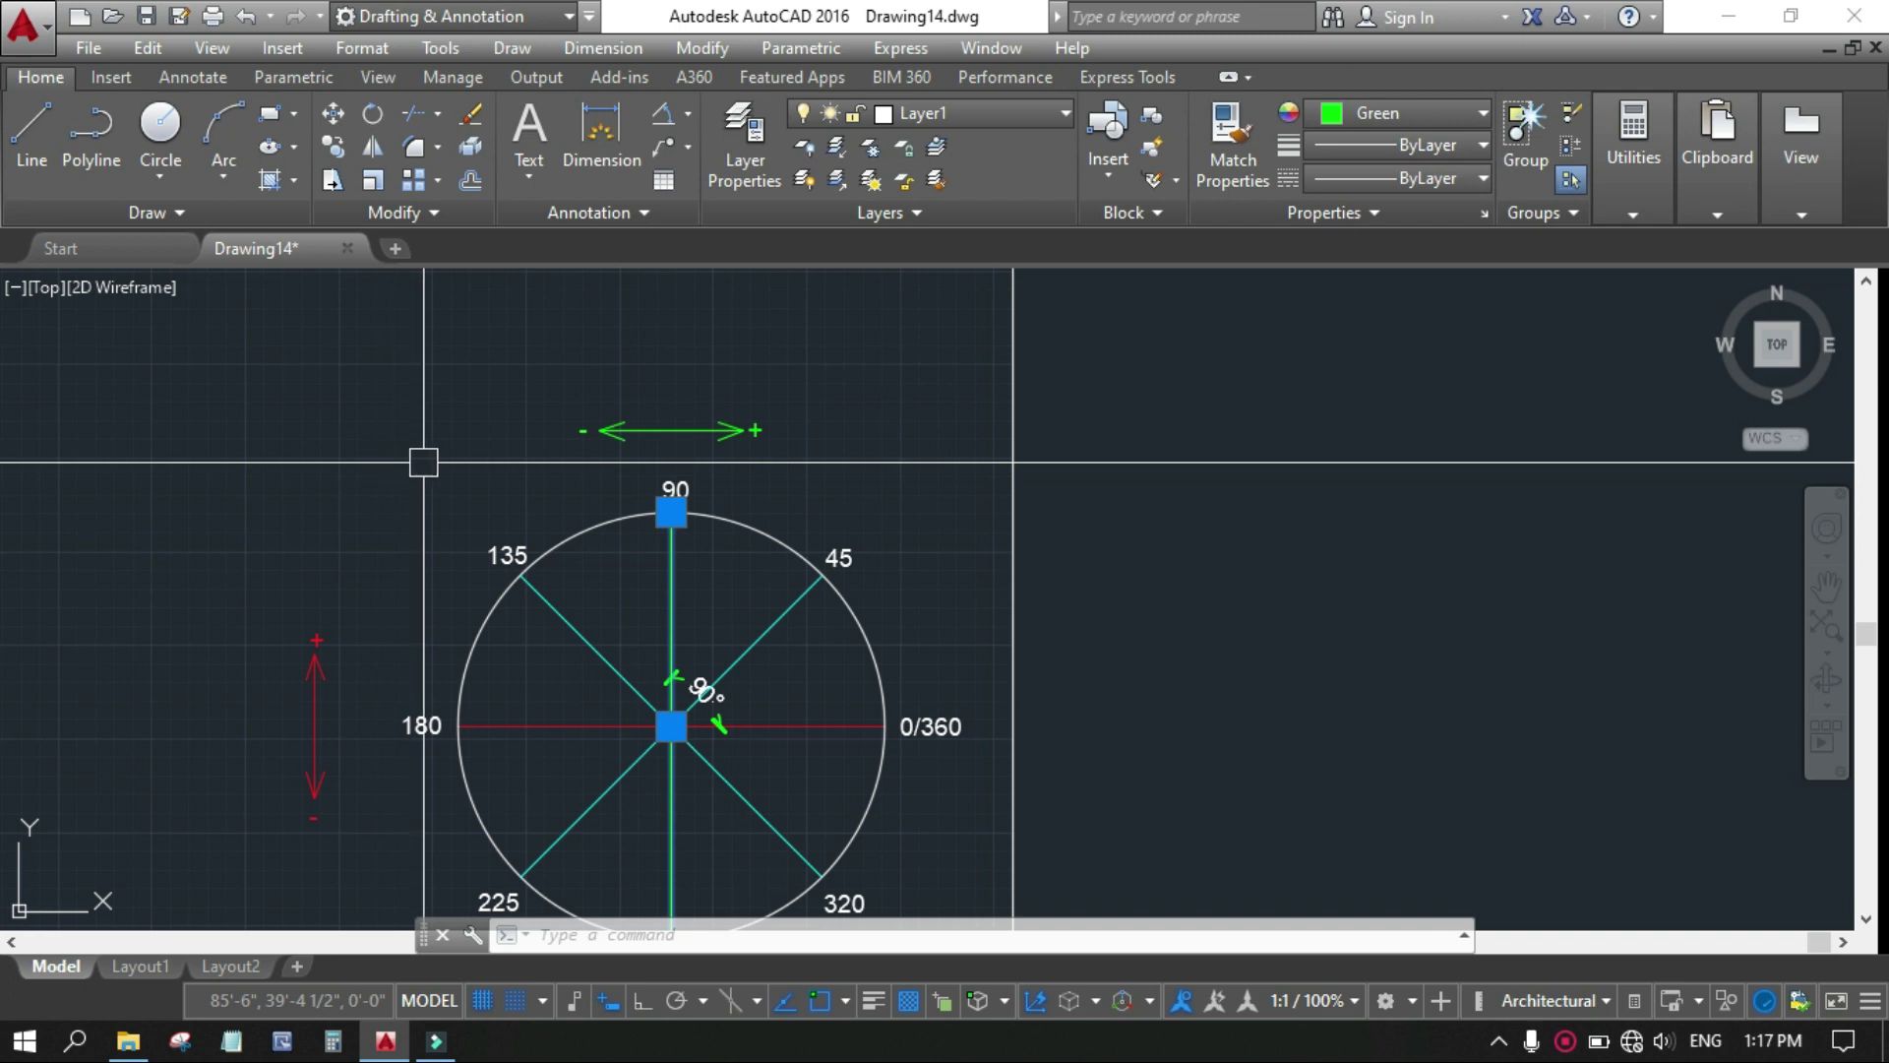
pyautogui.scroll(-5, 784, 741)
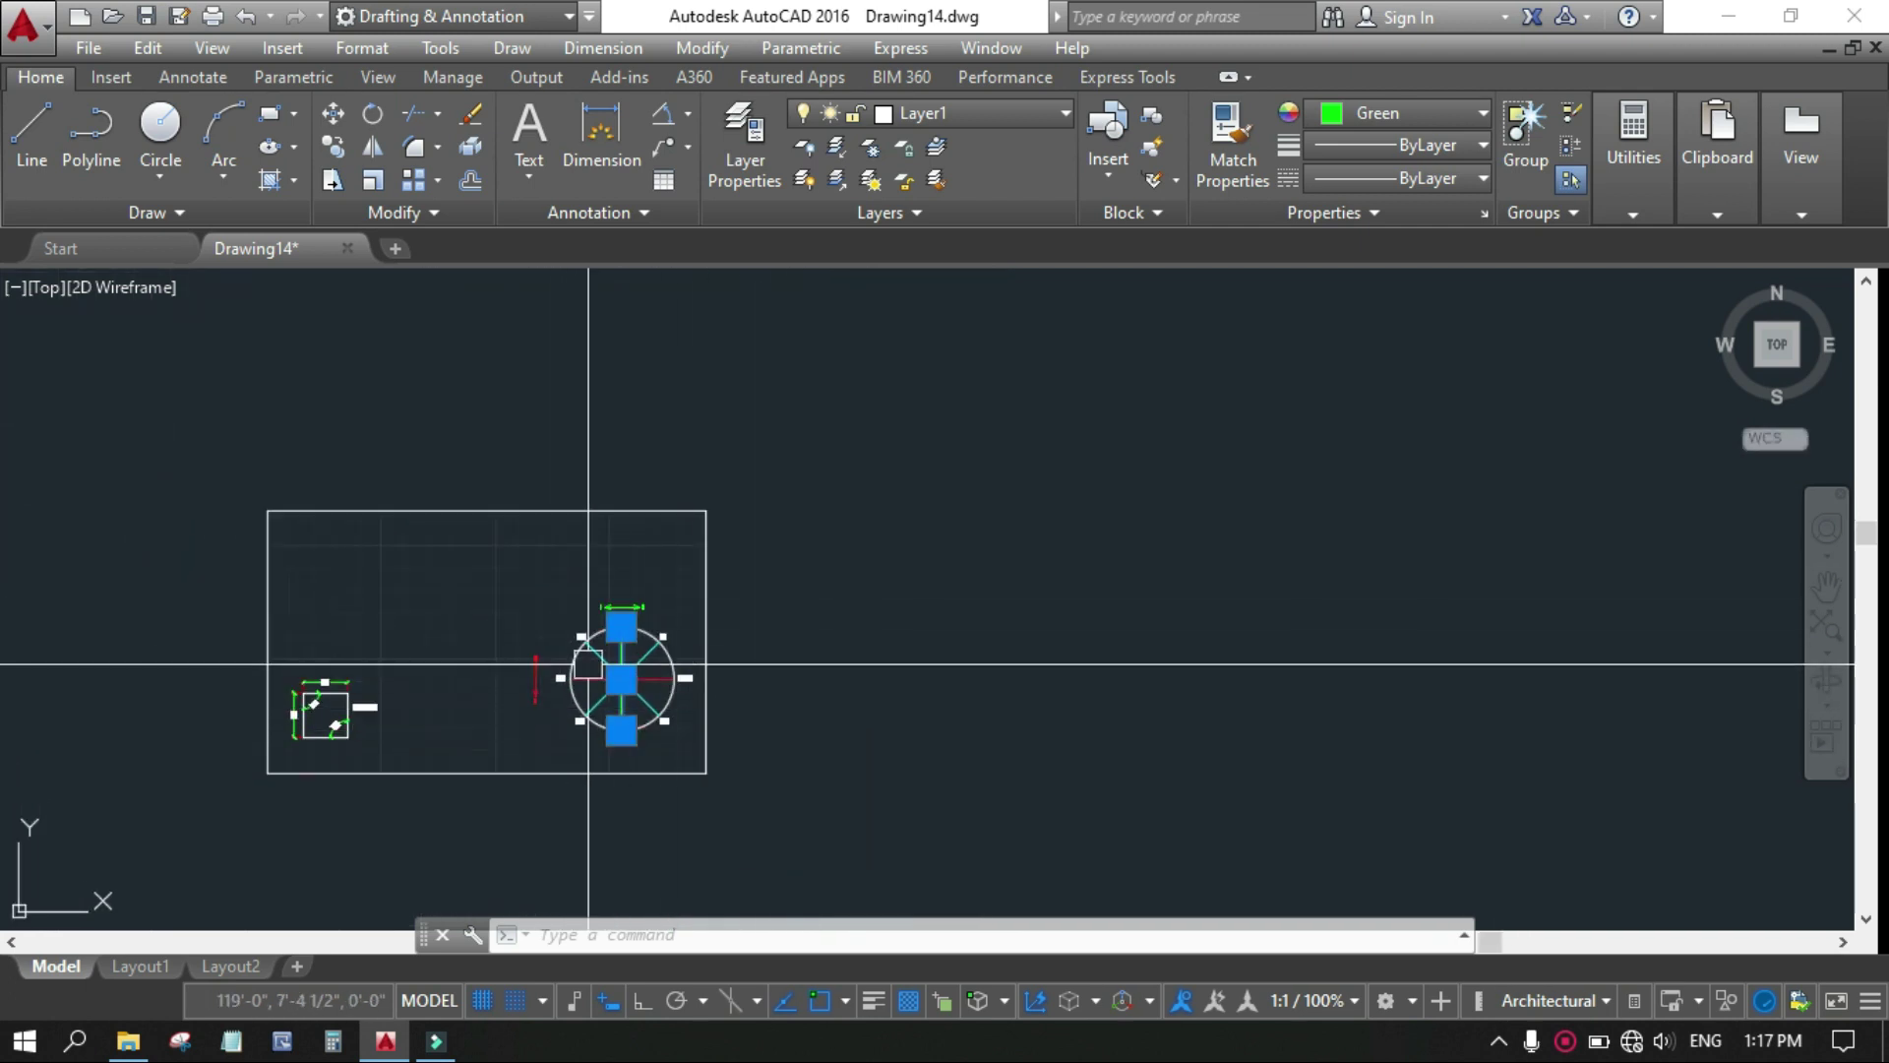
pyautogui.scroll(4, 591, 665)
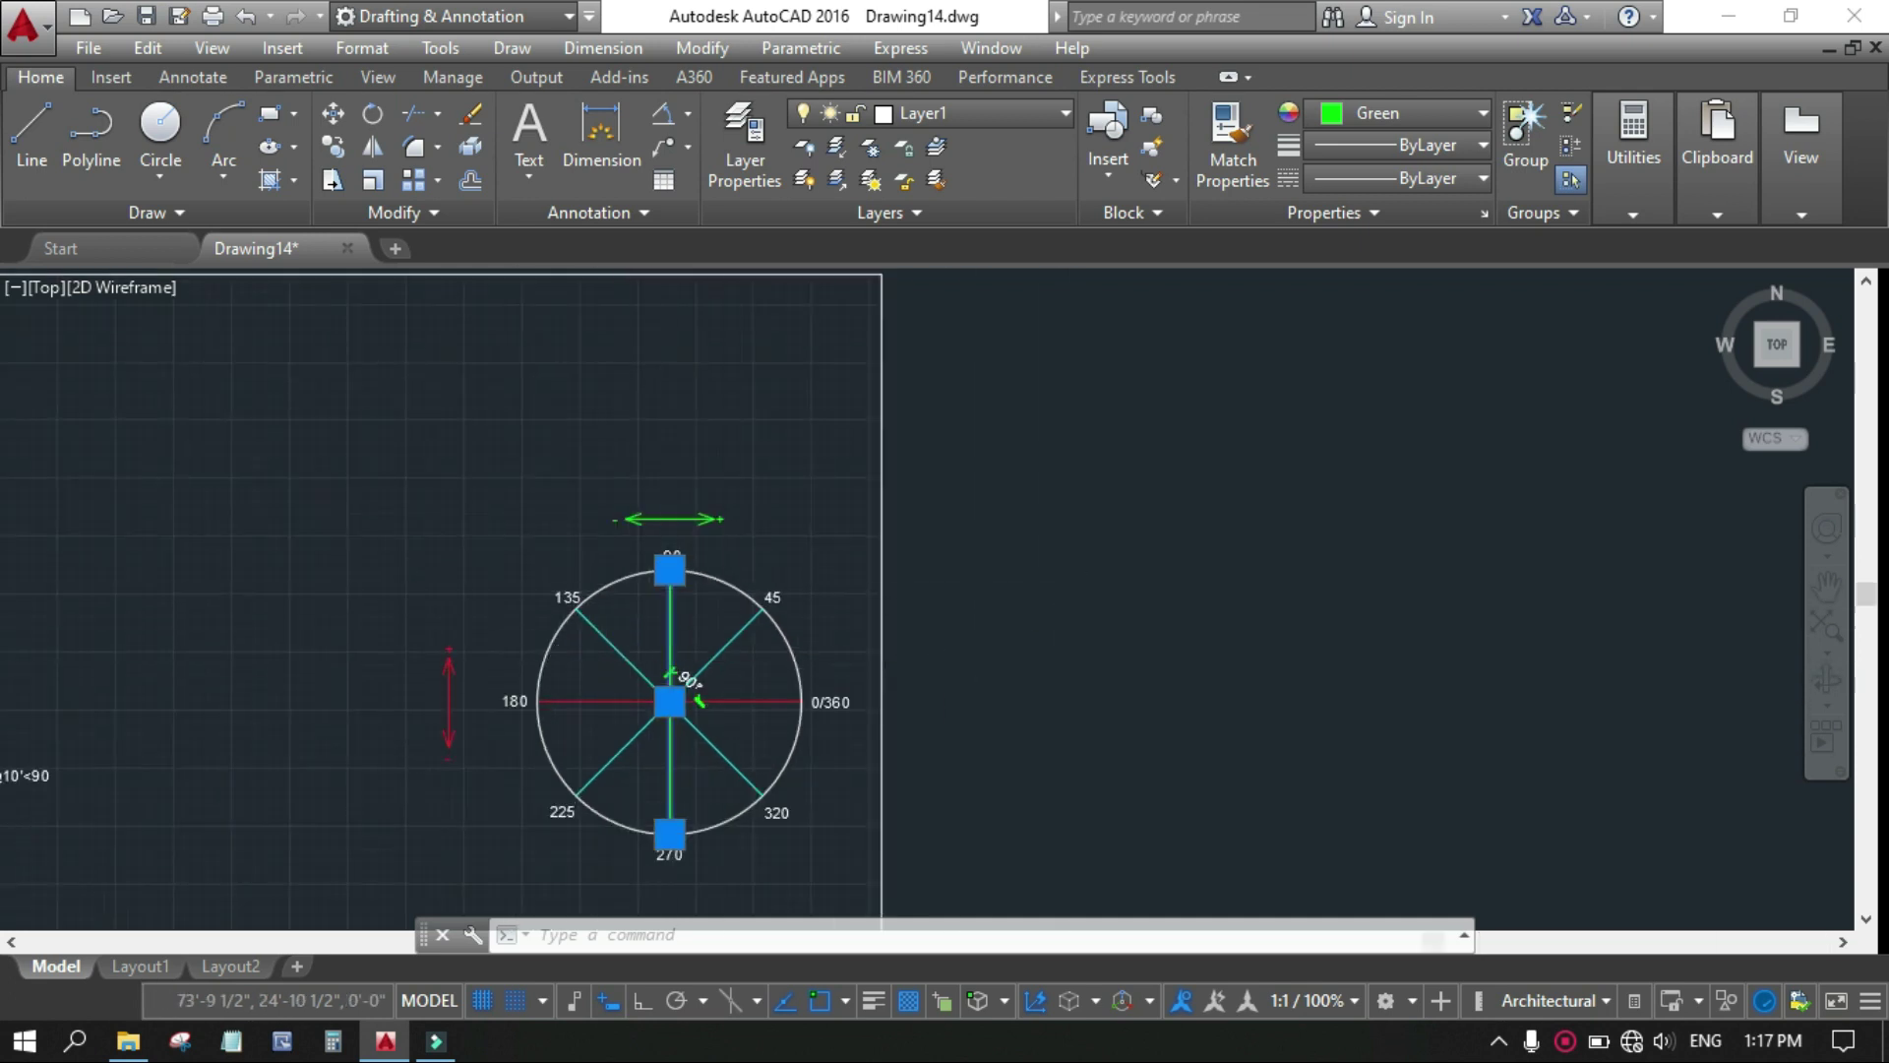
pyautogui.scroll(-2, 846, 669)
pyautogui.scroll(3, 816, 674)
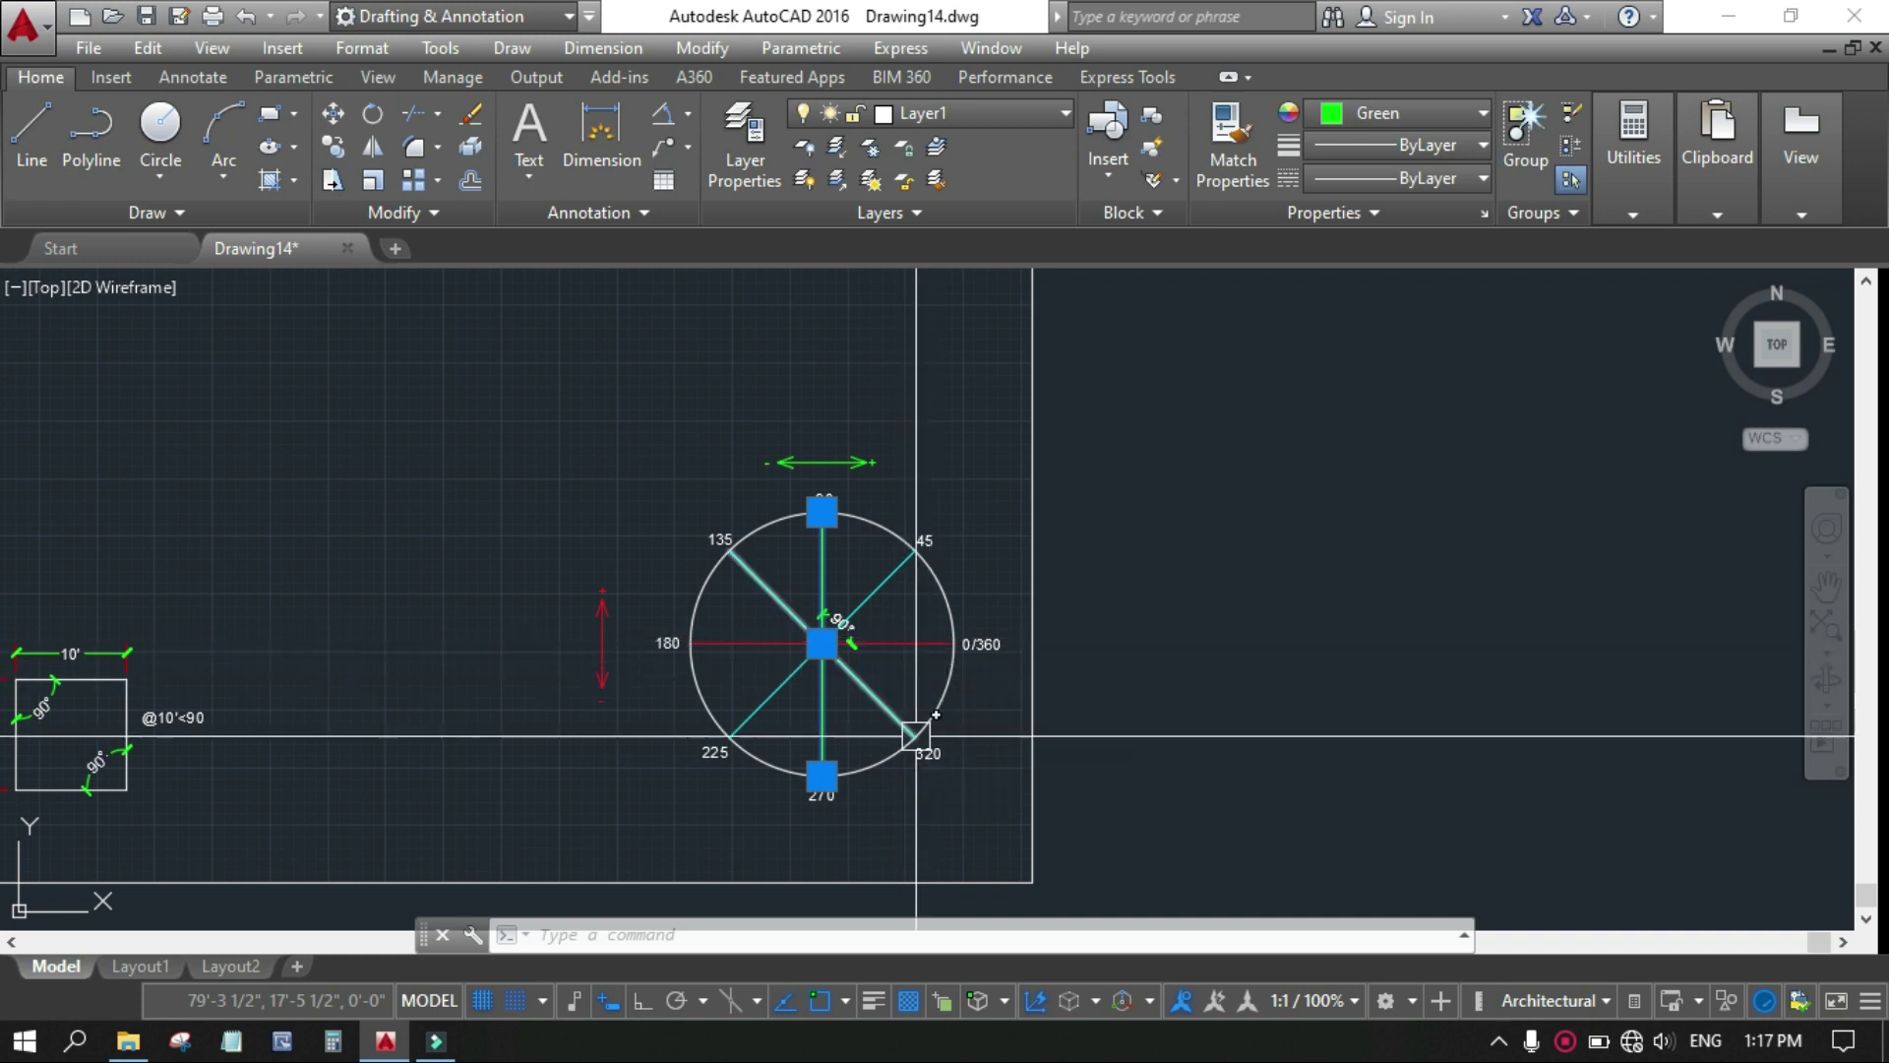
pyautogui.scroll(-2, 917, 738)
pyautogui.scroll(2, 951, 693)
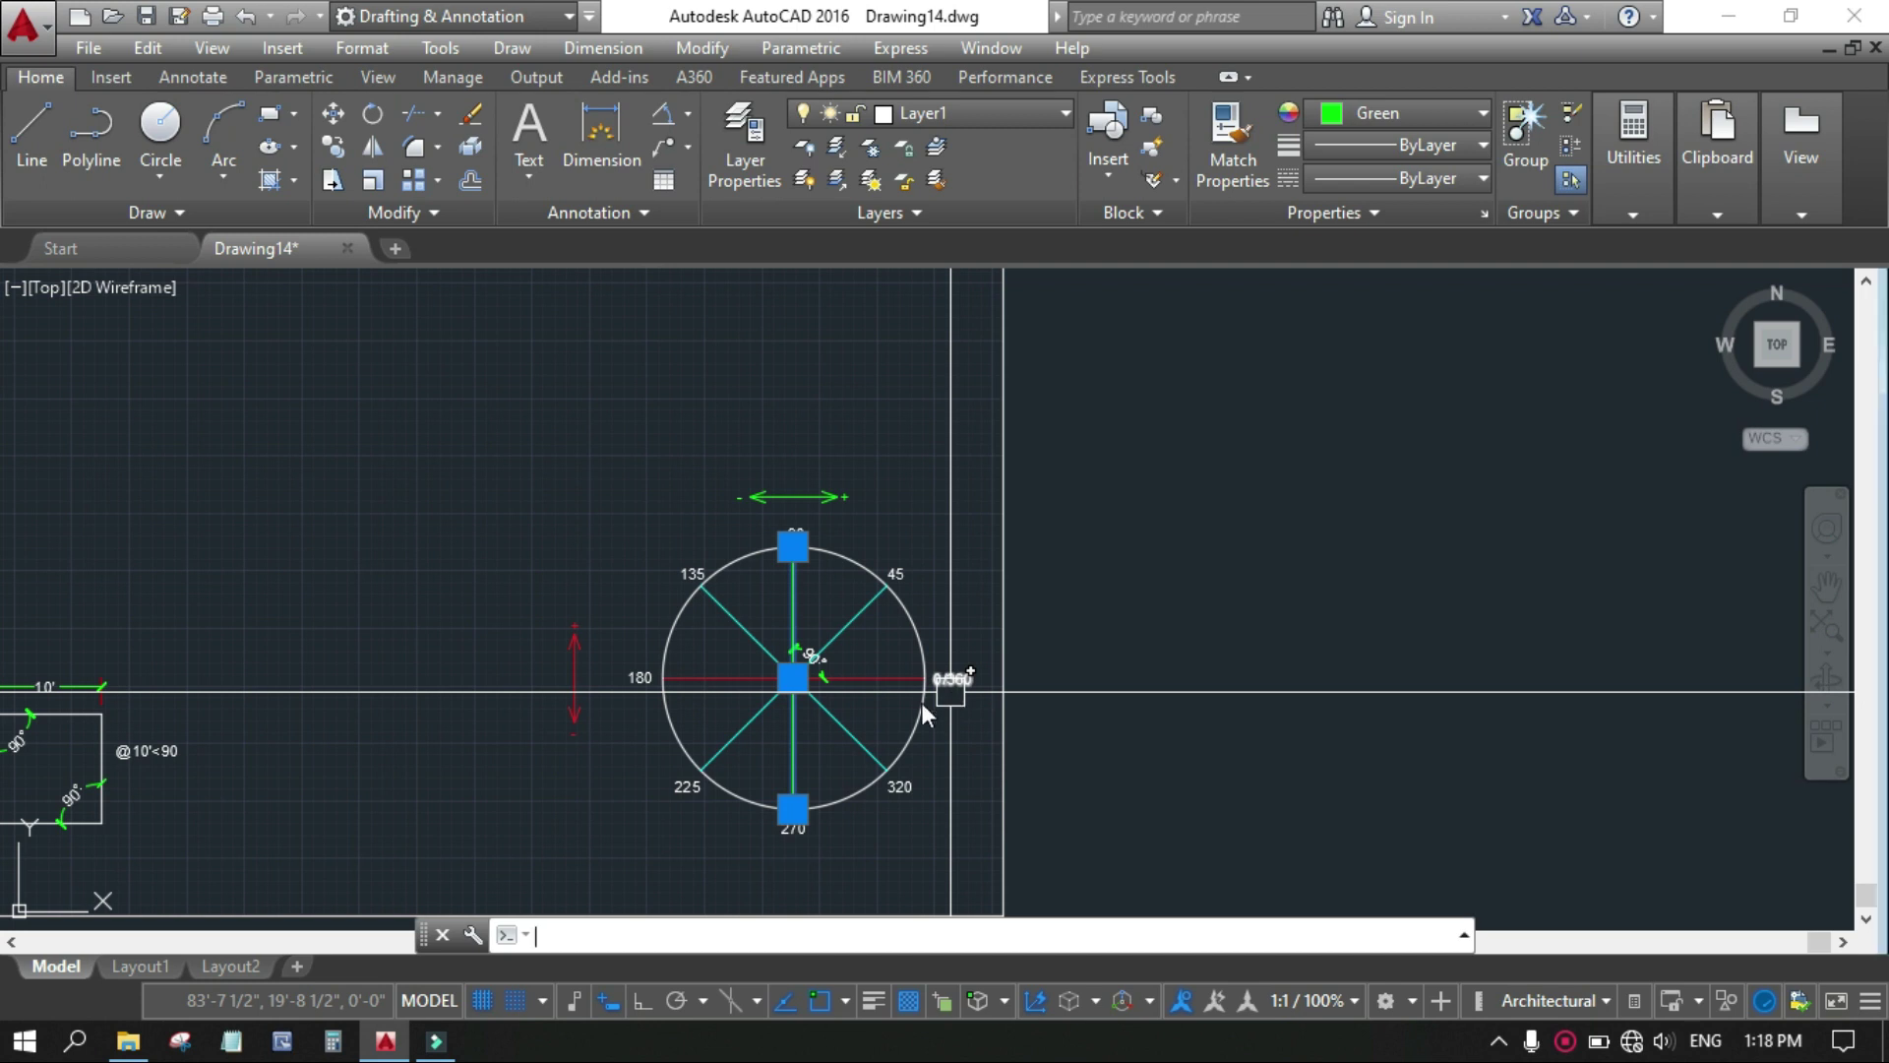
pyautogui.scroll(-2, 1139, 717)
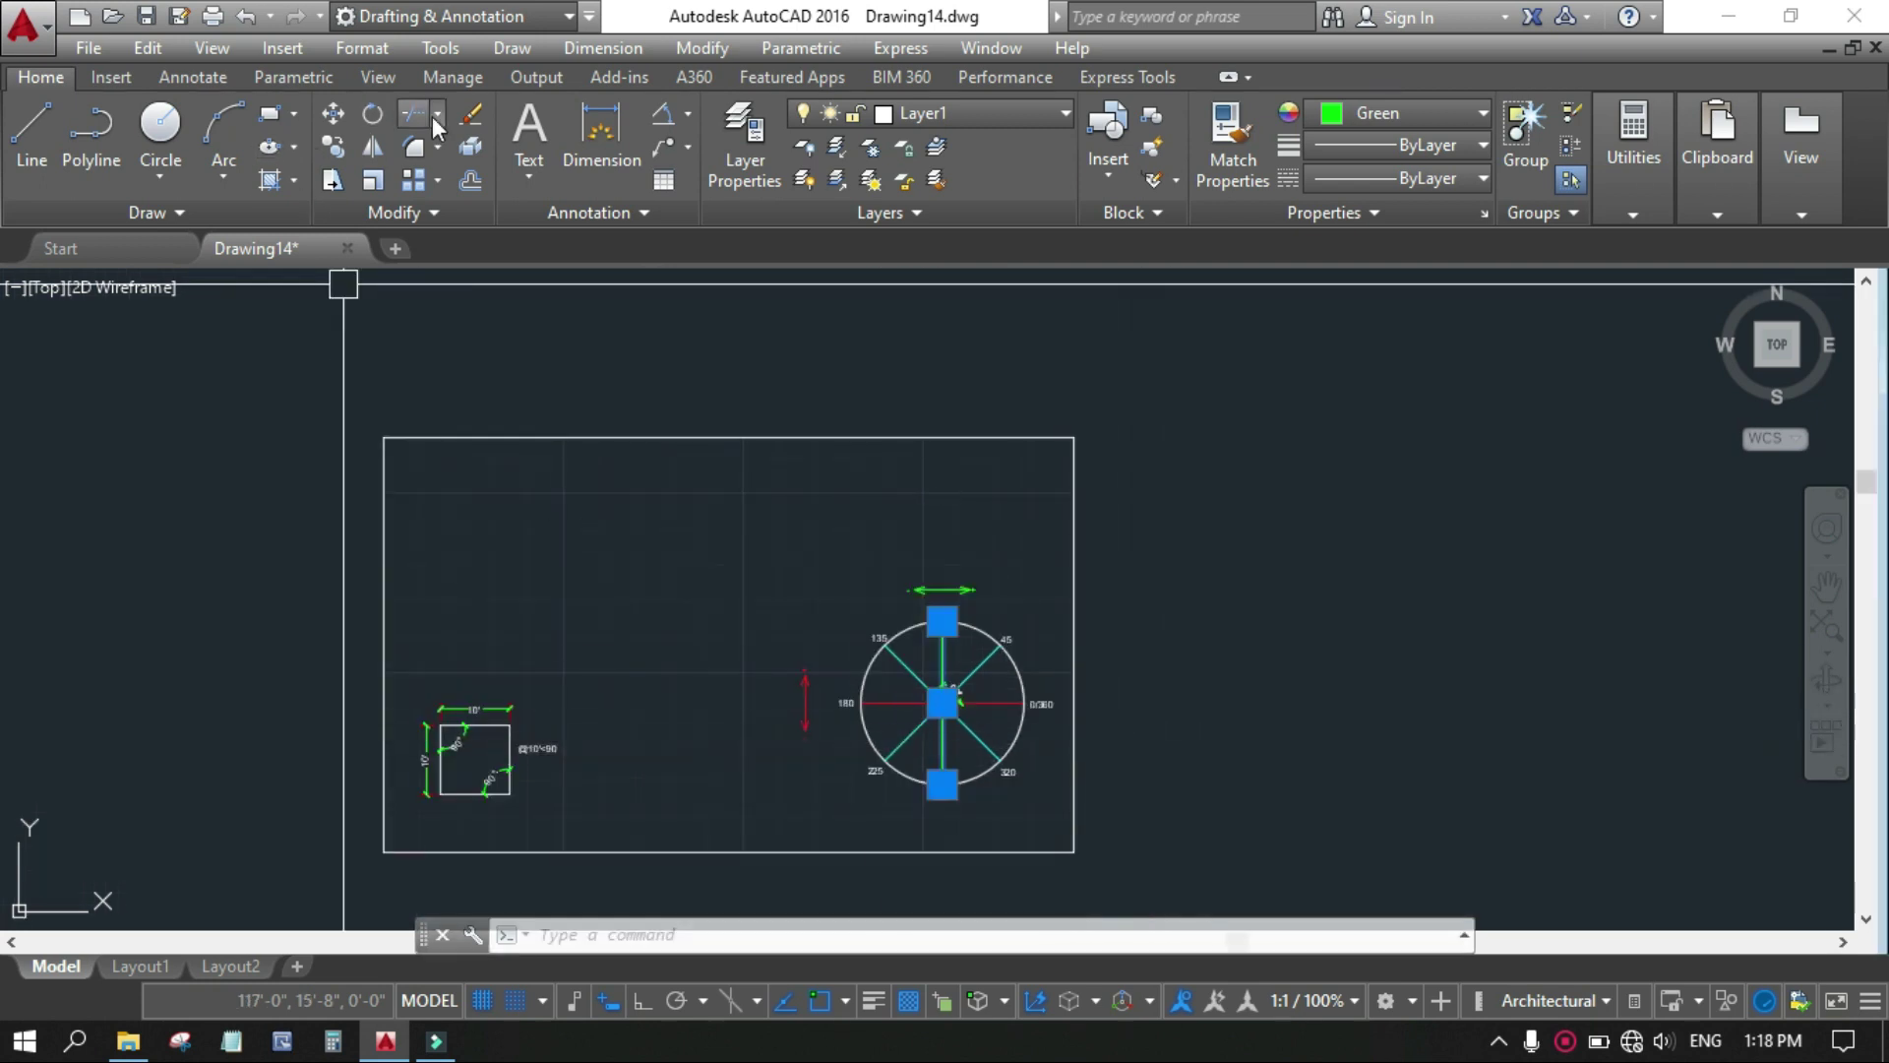
pyautogui.click(541, 114)
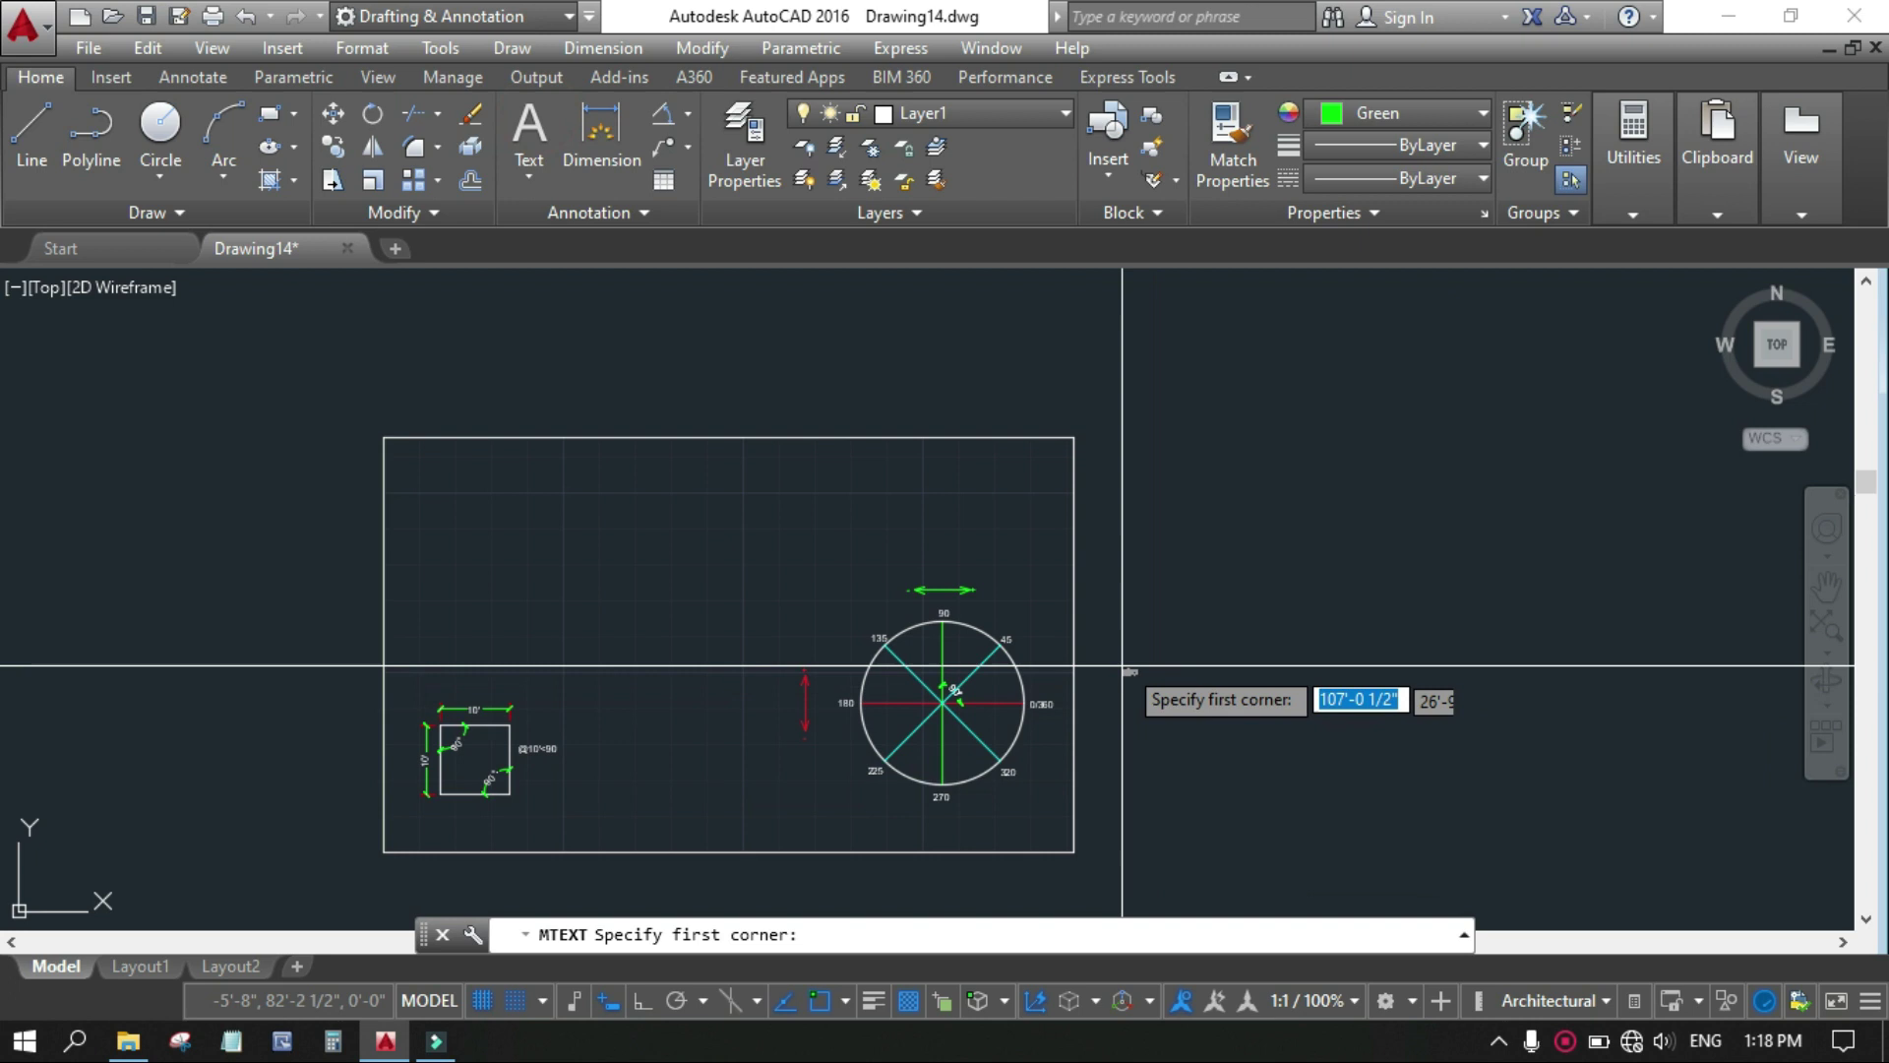
pyautogui.click(1127, 630)
pyautogui.click(1435, 721)
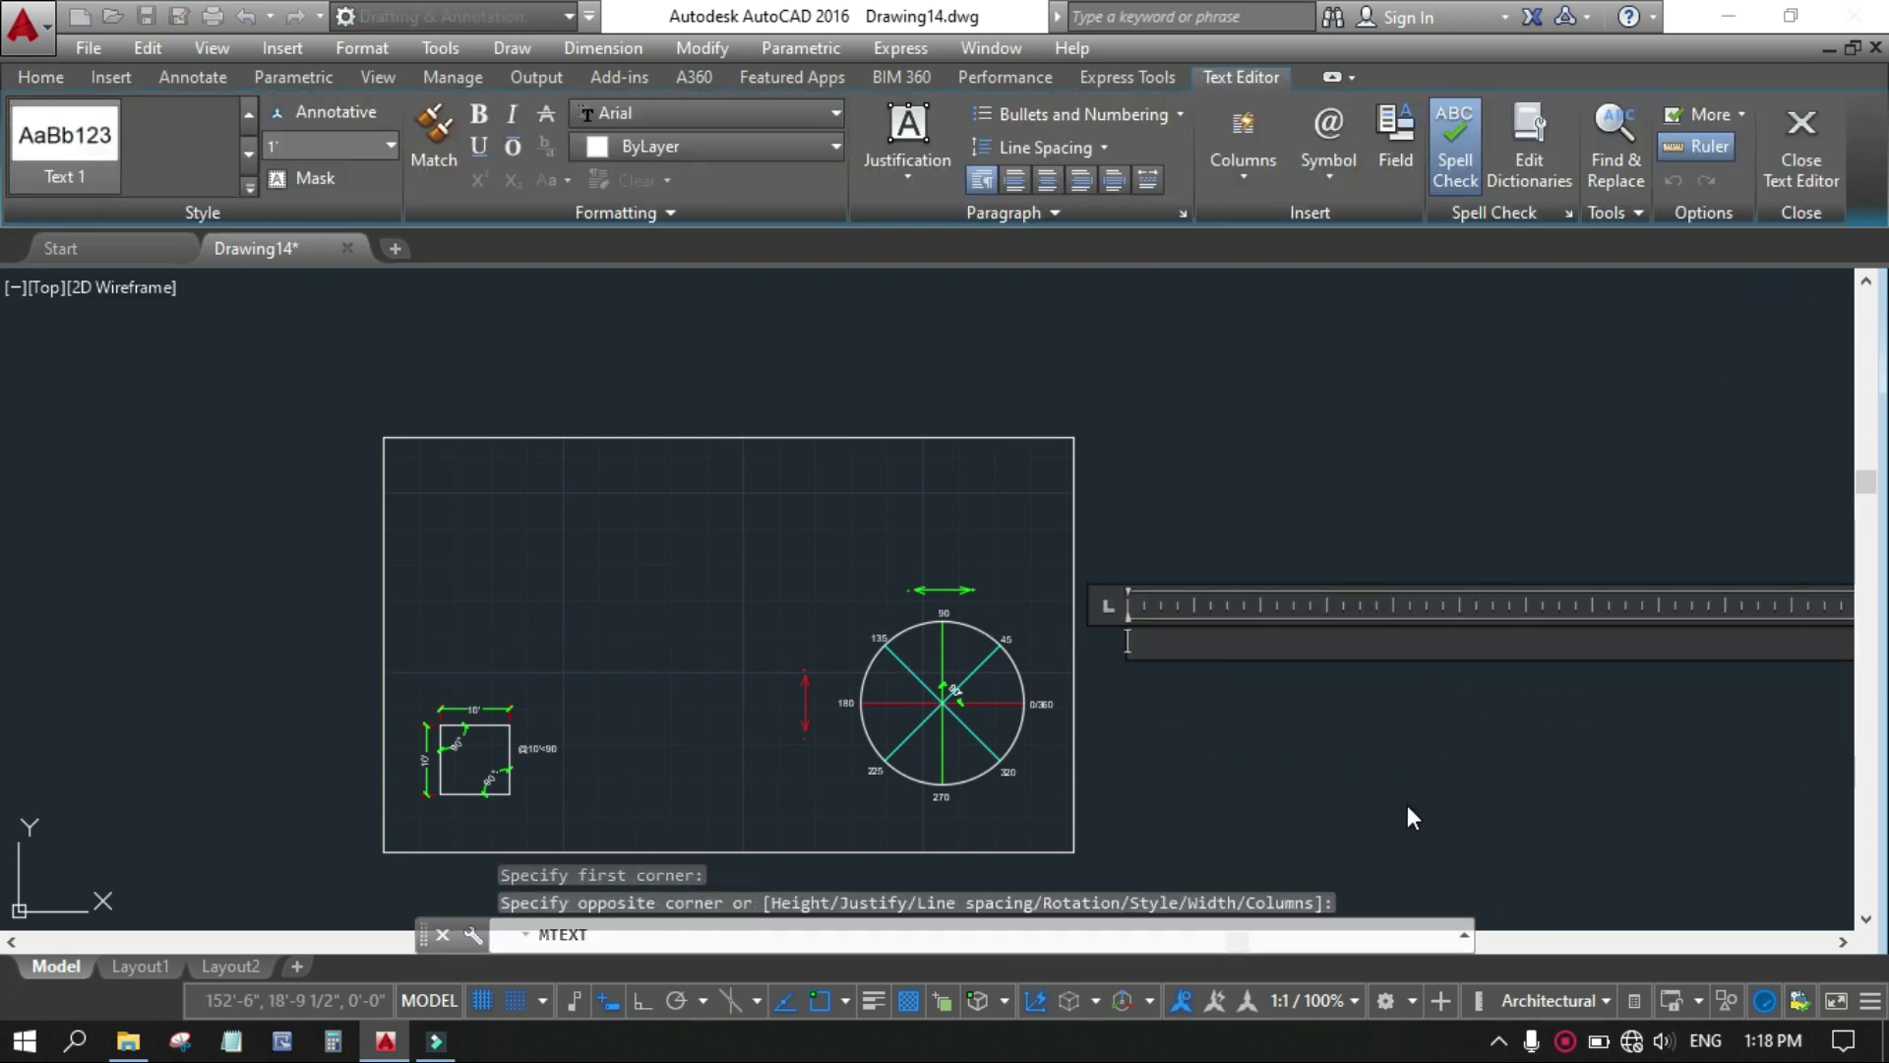
pyautogui.write('@')
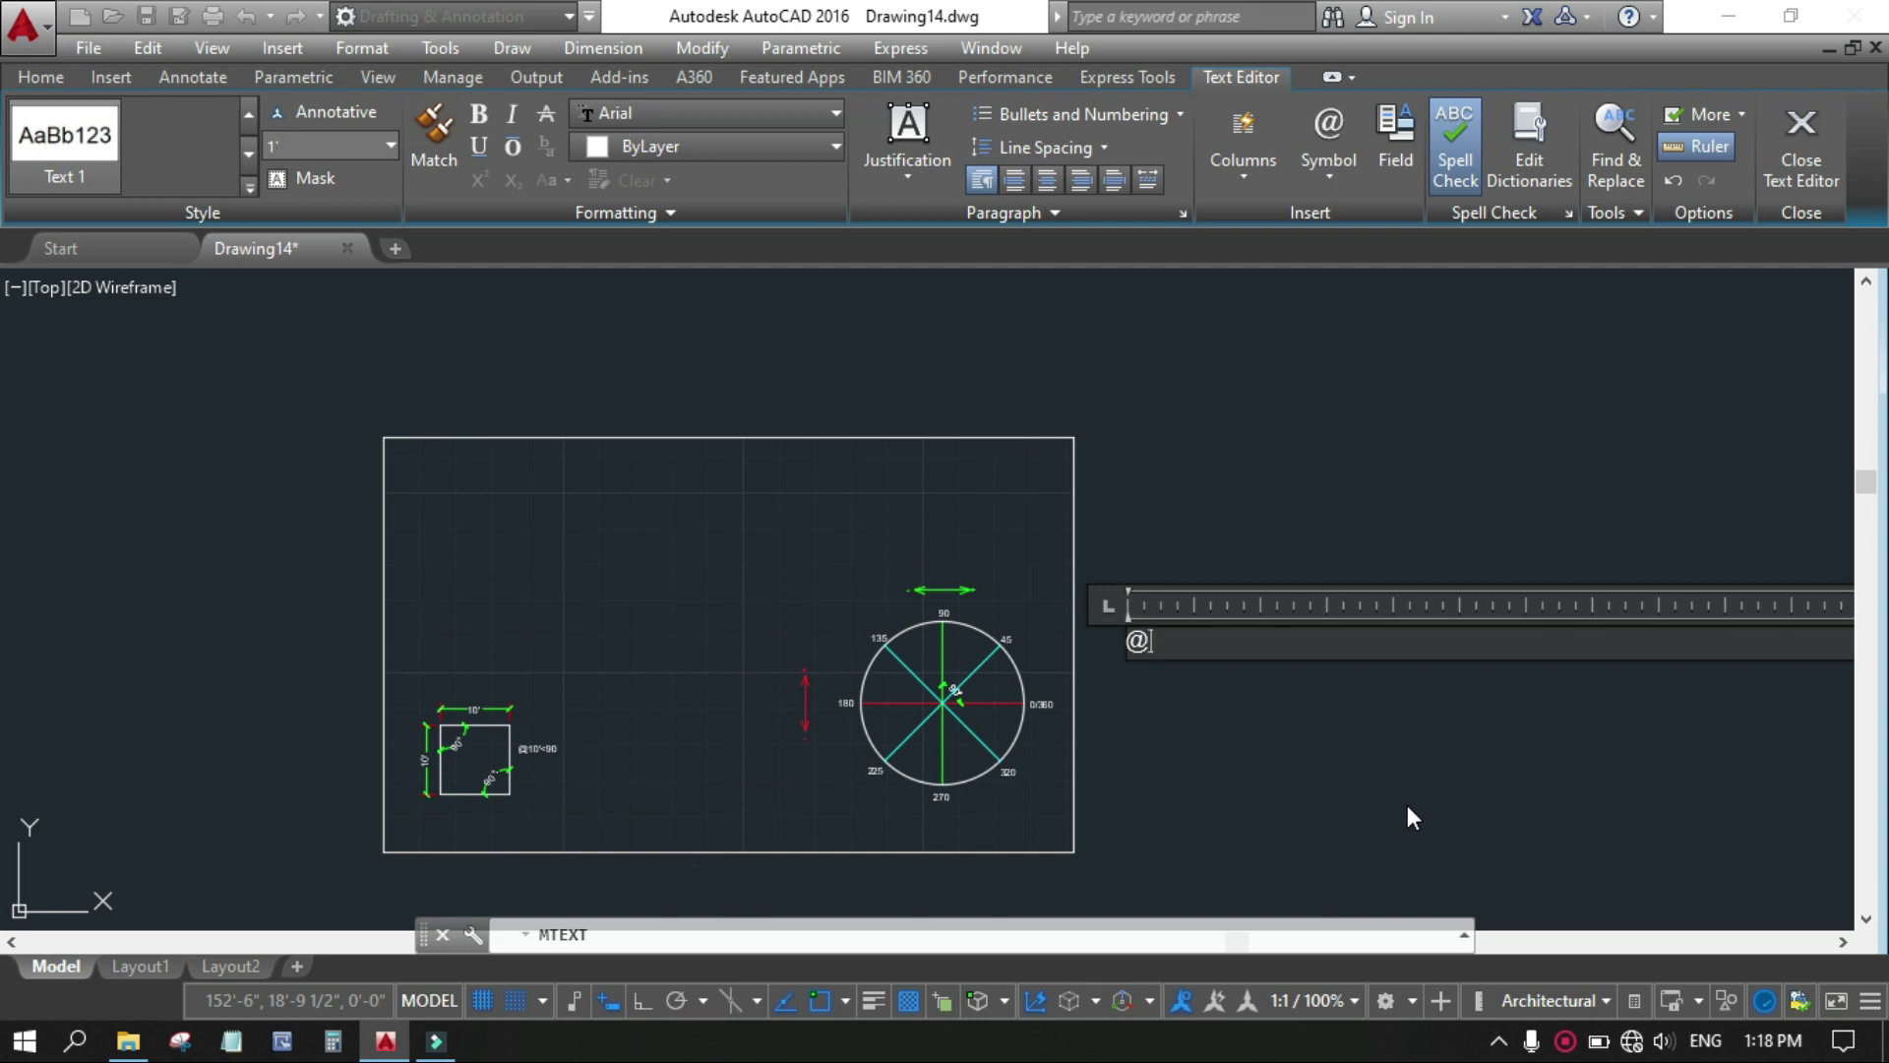
pyautogui.write("10',0")
pyautogui.press('Return')
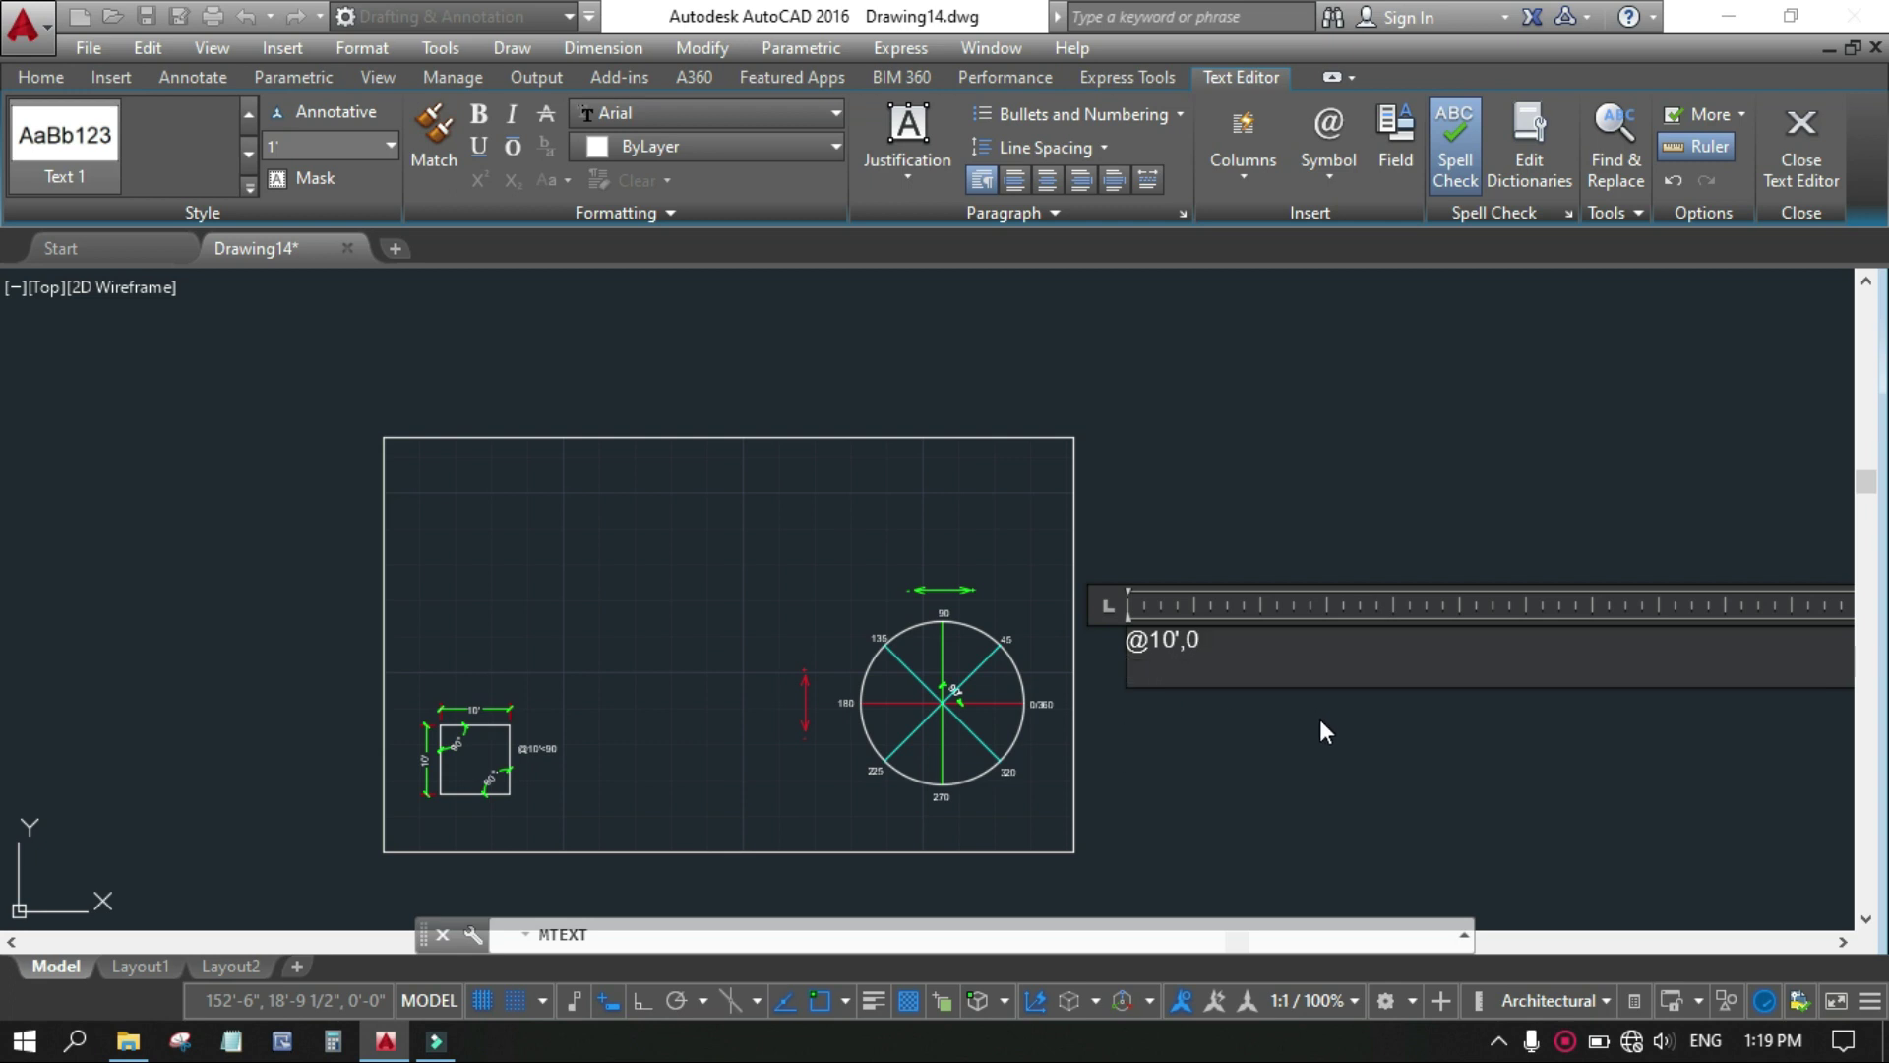
# Step: Add the lines @0,10' and @-10',0 to the coordinate note and finish the text
pyautogui.write("@0,10'")
pyautogui.press('Return')
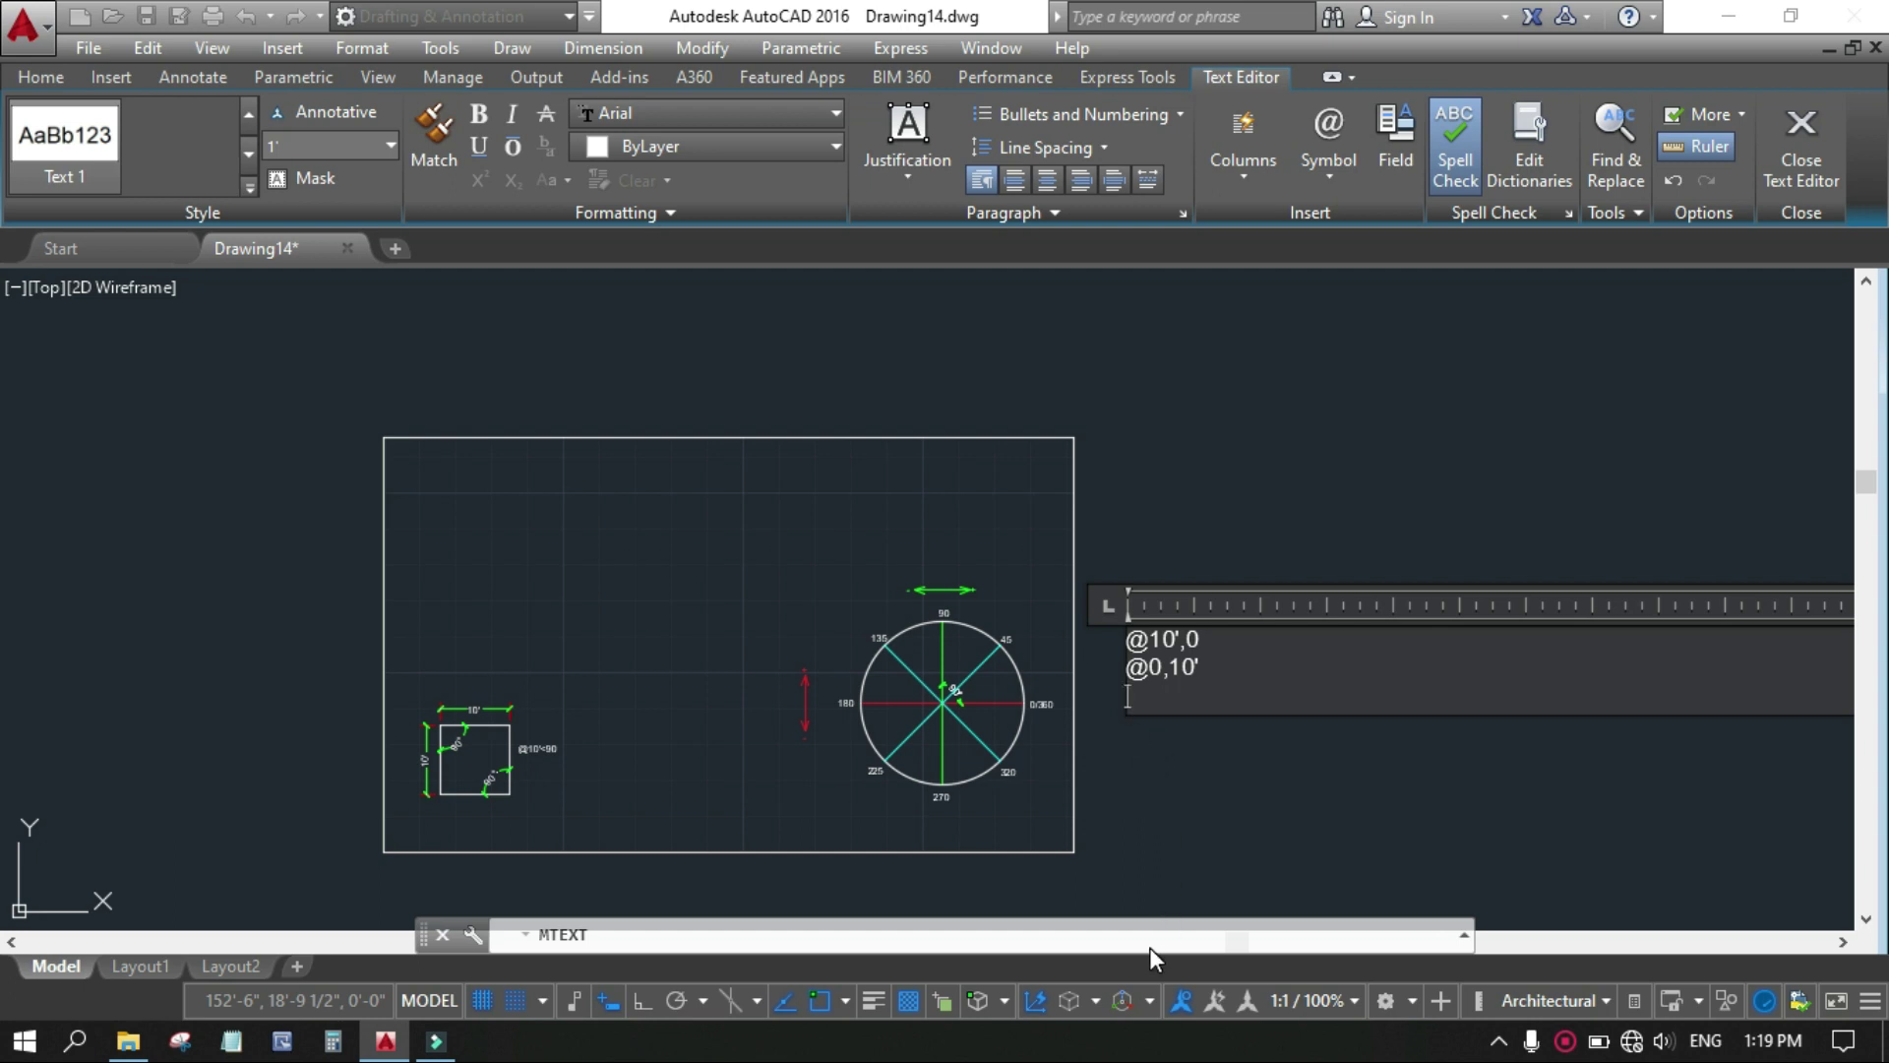
pyautogui.write("@-10',0")
pyautogui.click(1249, 750)
# Step: Freeze Layer1 to hide the angle circle diagram
pyautogui.scroll(5, 1094, 641)
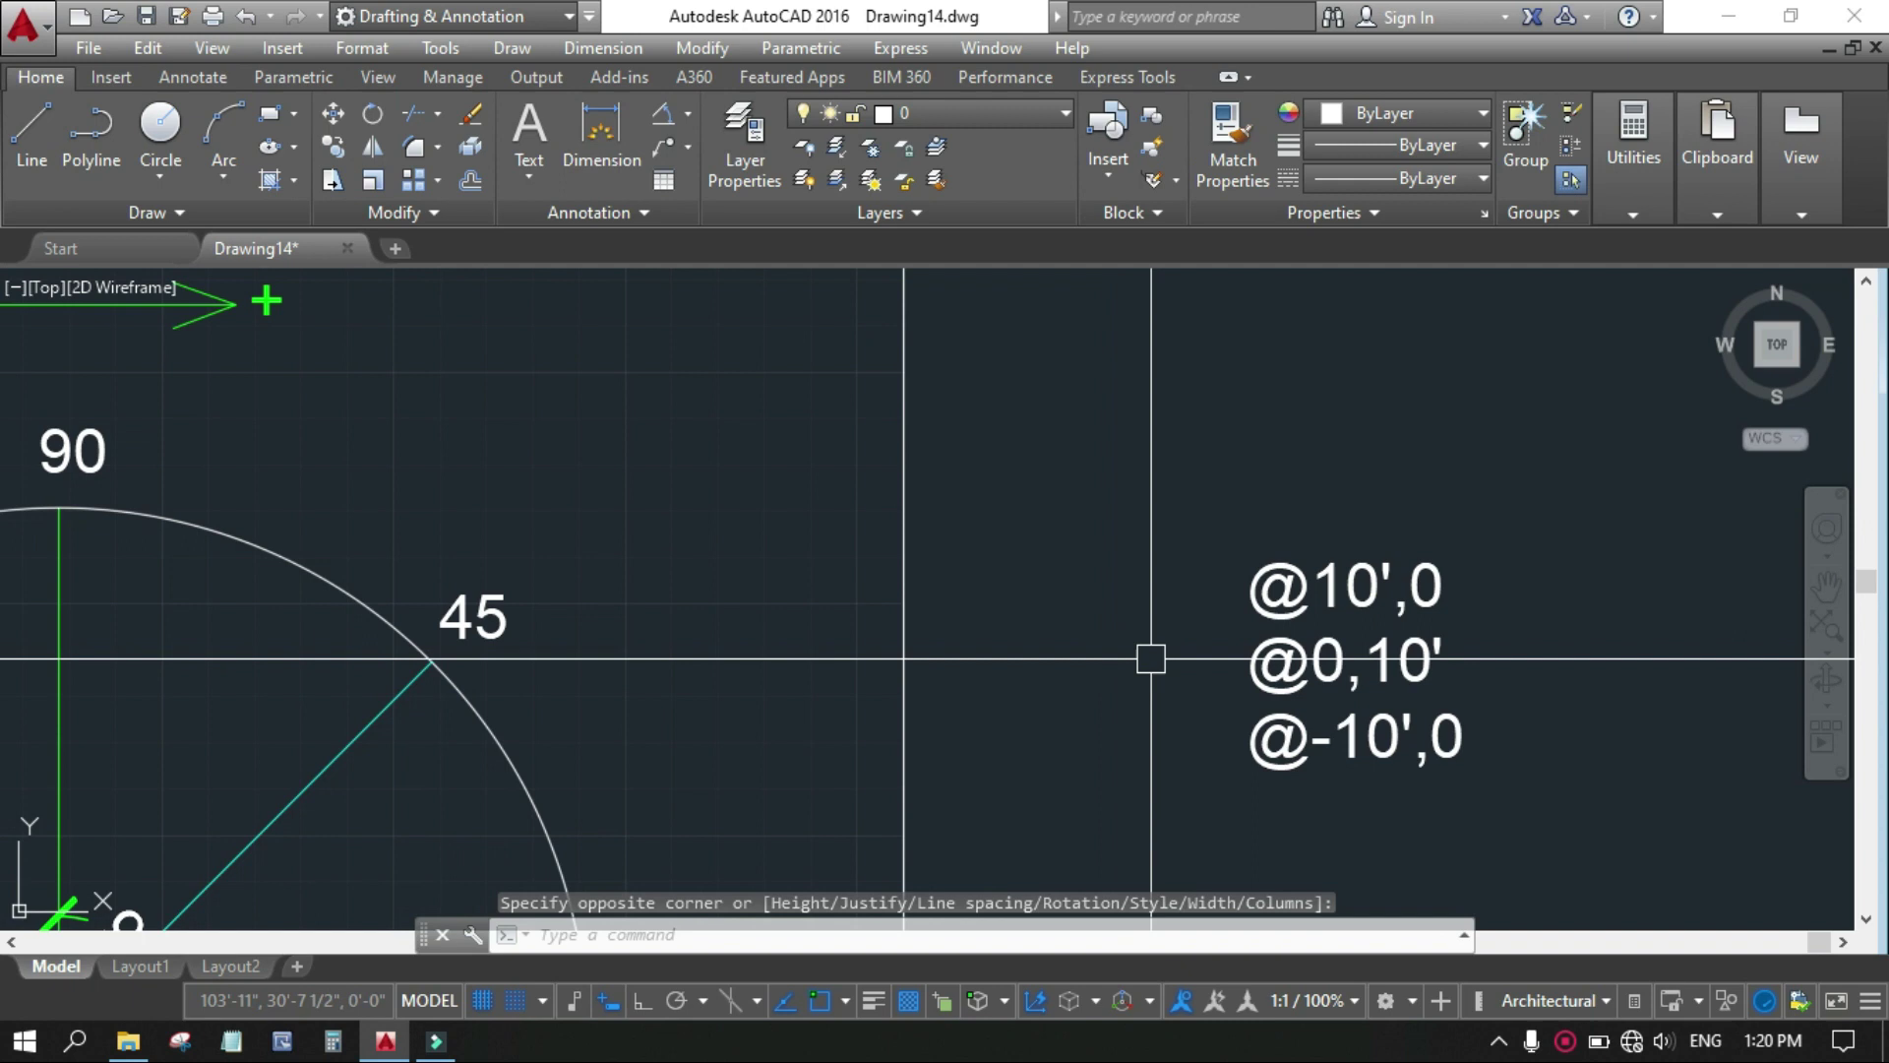
pyautogui.scroll(-4, 1443, 611)
pyautogui.scroll(2, 1455, 673)
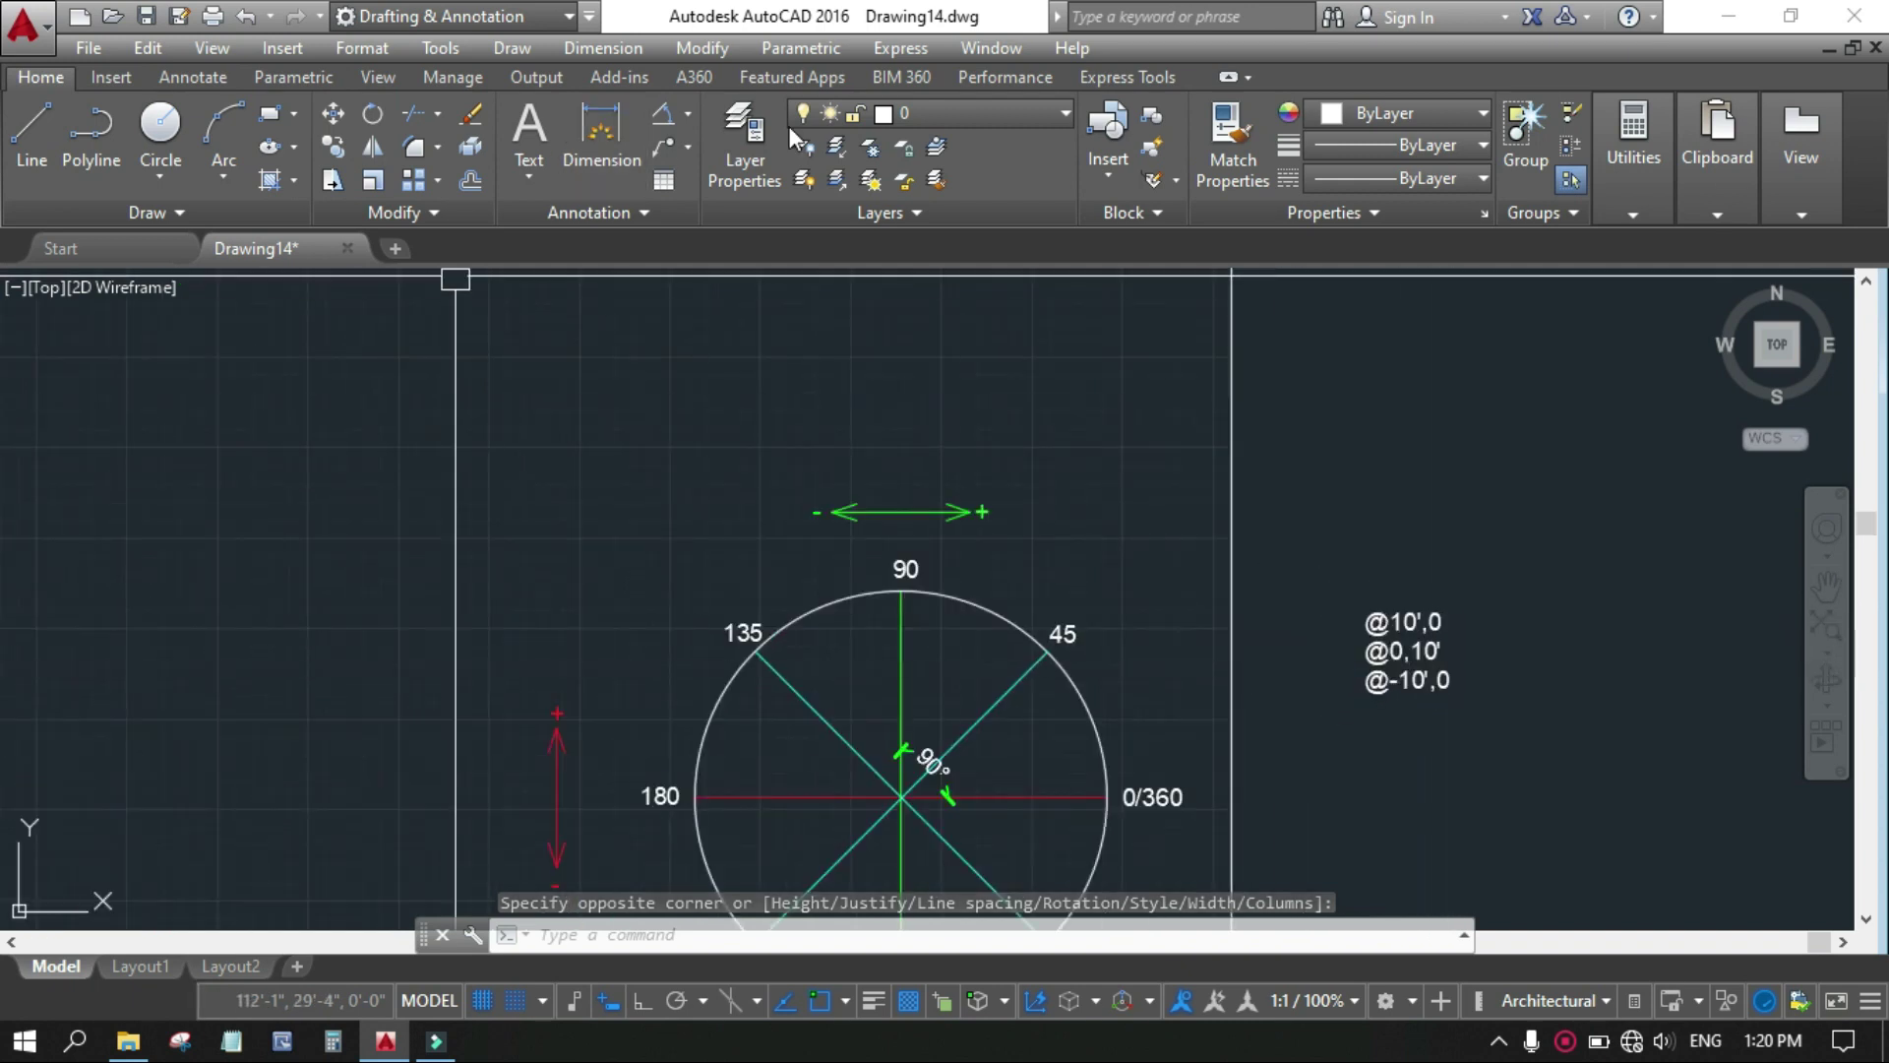
pyautogui.click(937, 115)
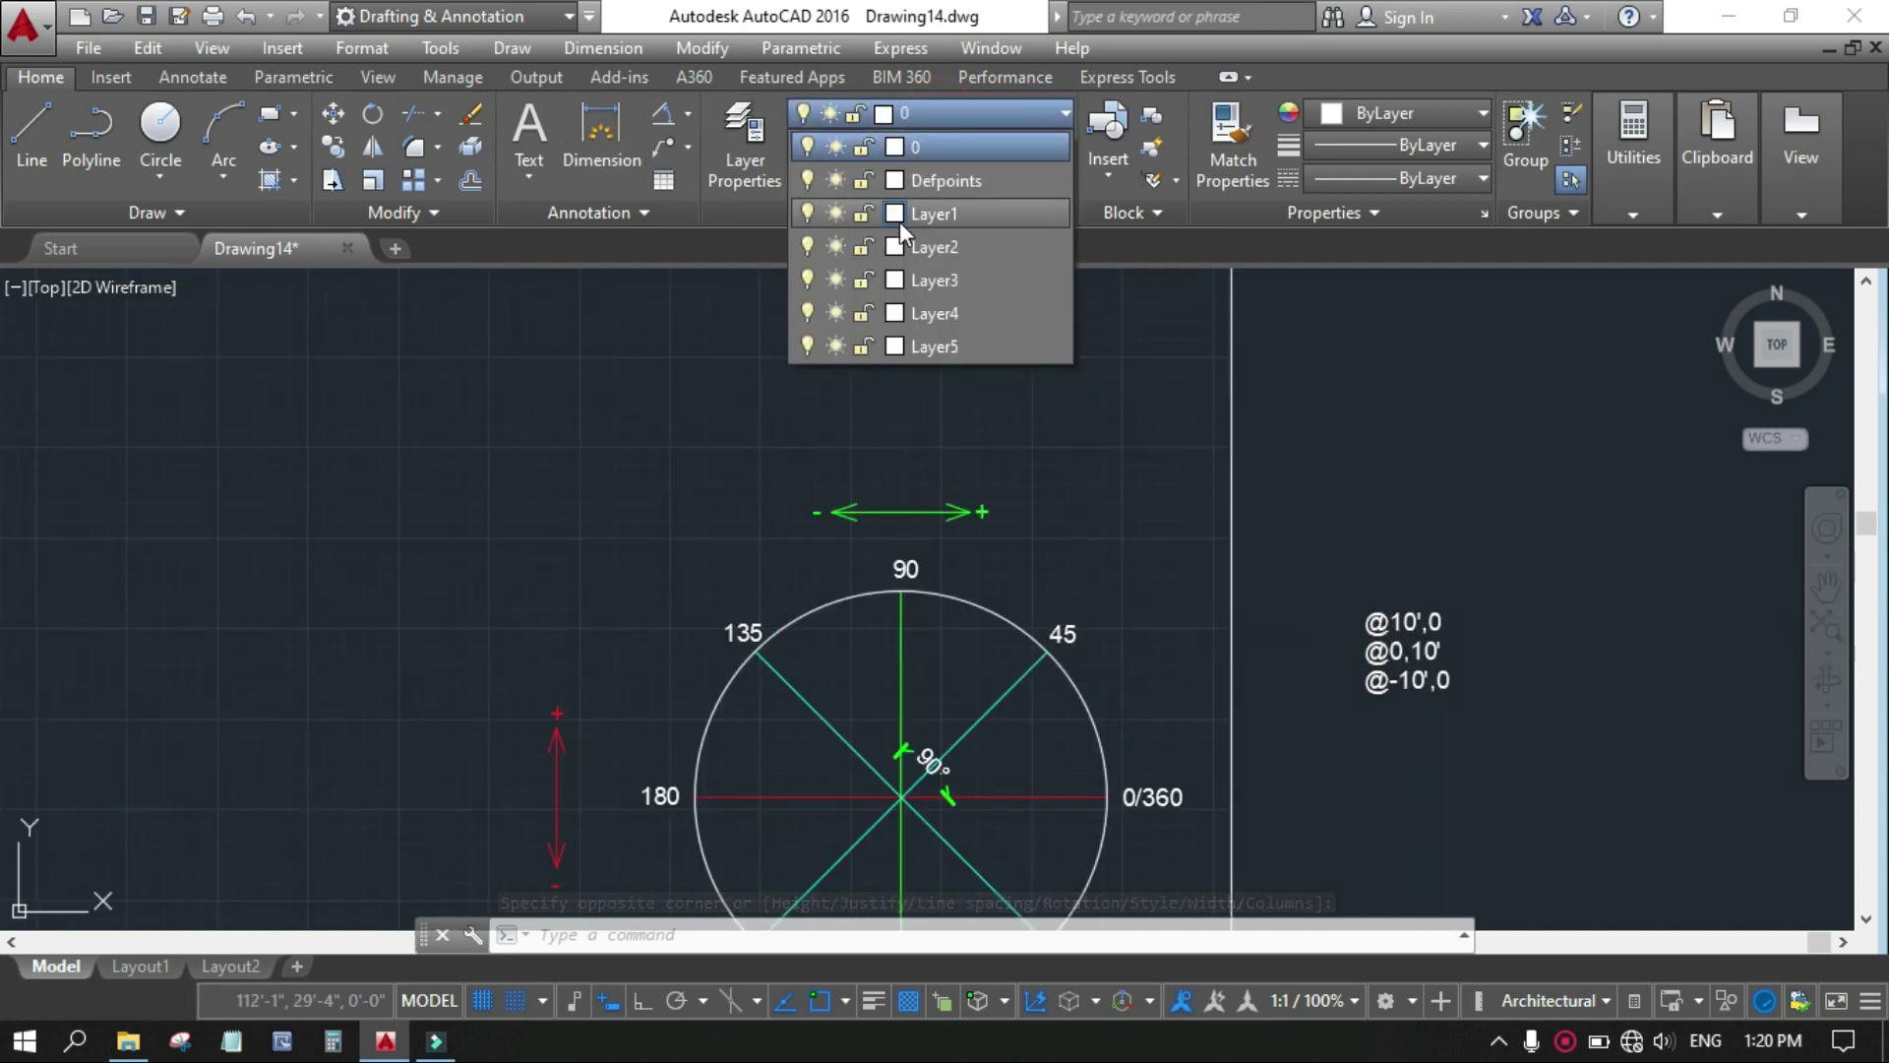
pyautogui.click(836, 214)
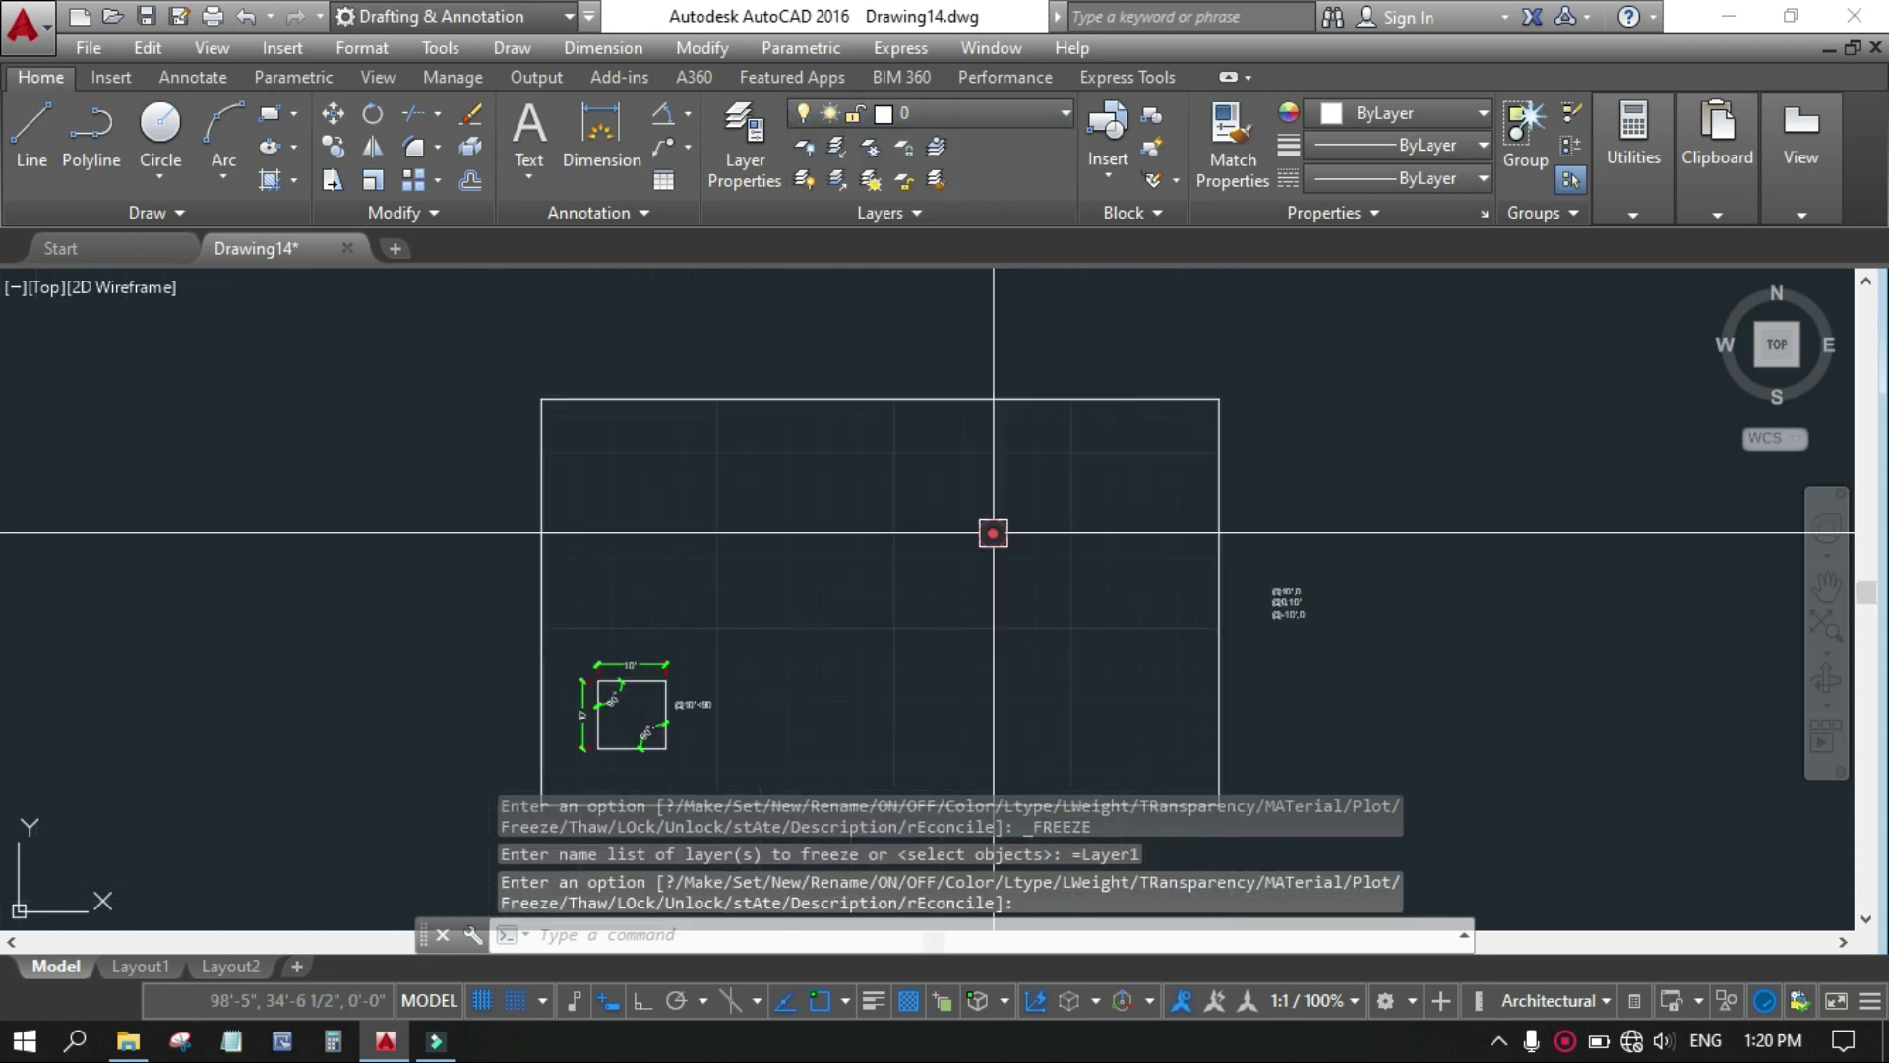
pyautogui.scroll(-2, 835, 538)
pyautogui.scroll(4, 834, 538)
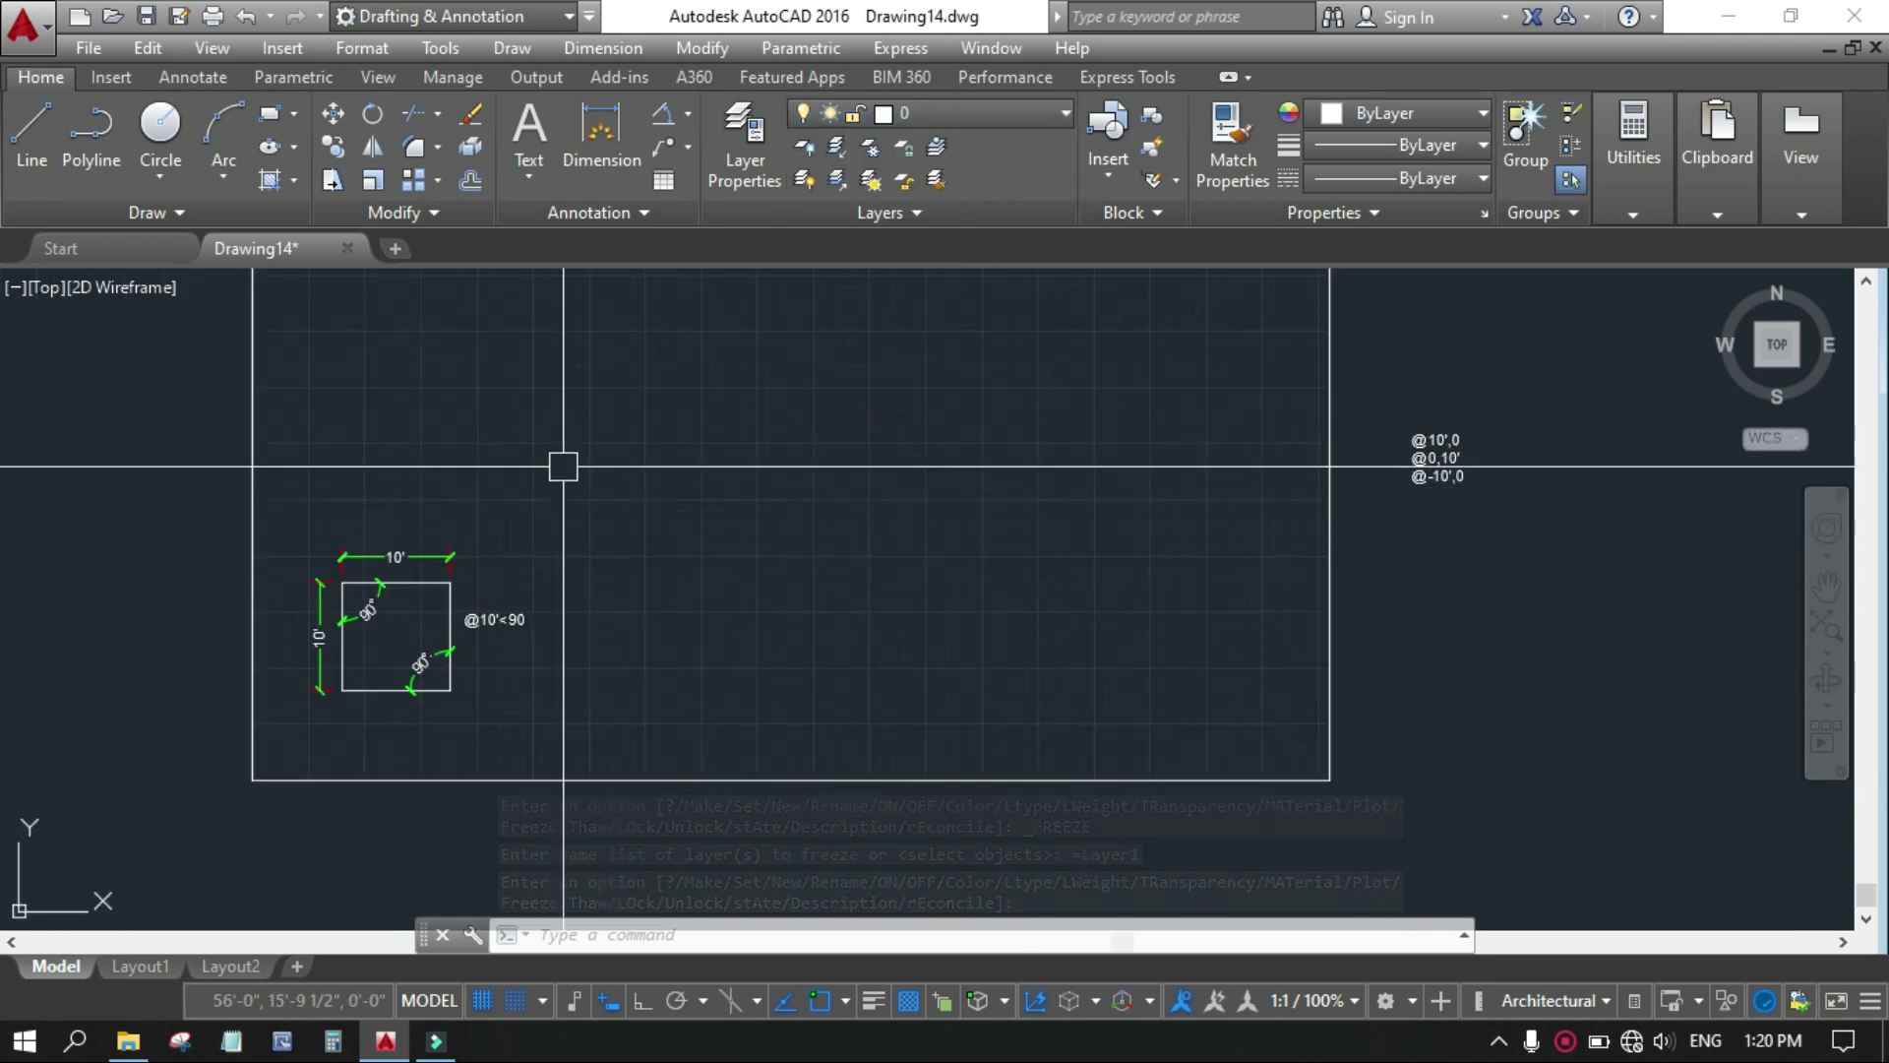
pyautogui.click(39, 128)
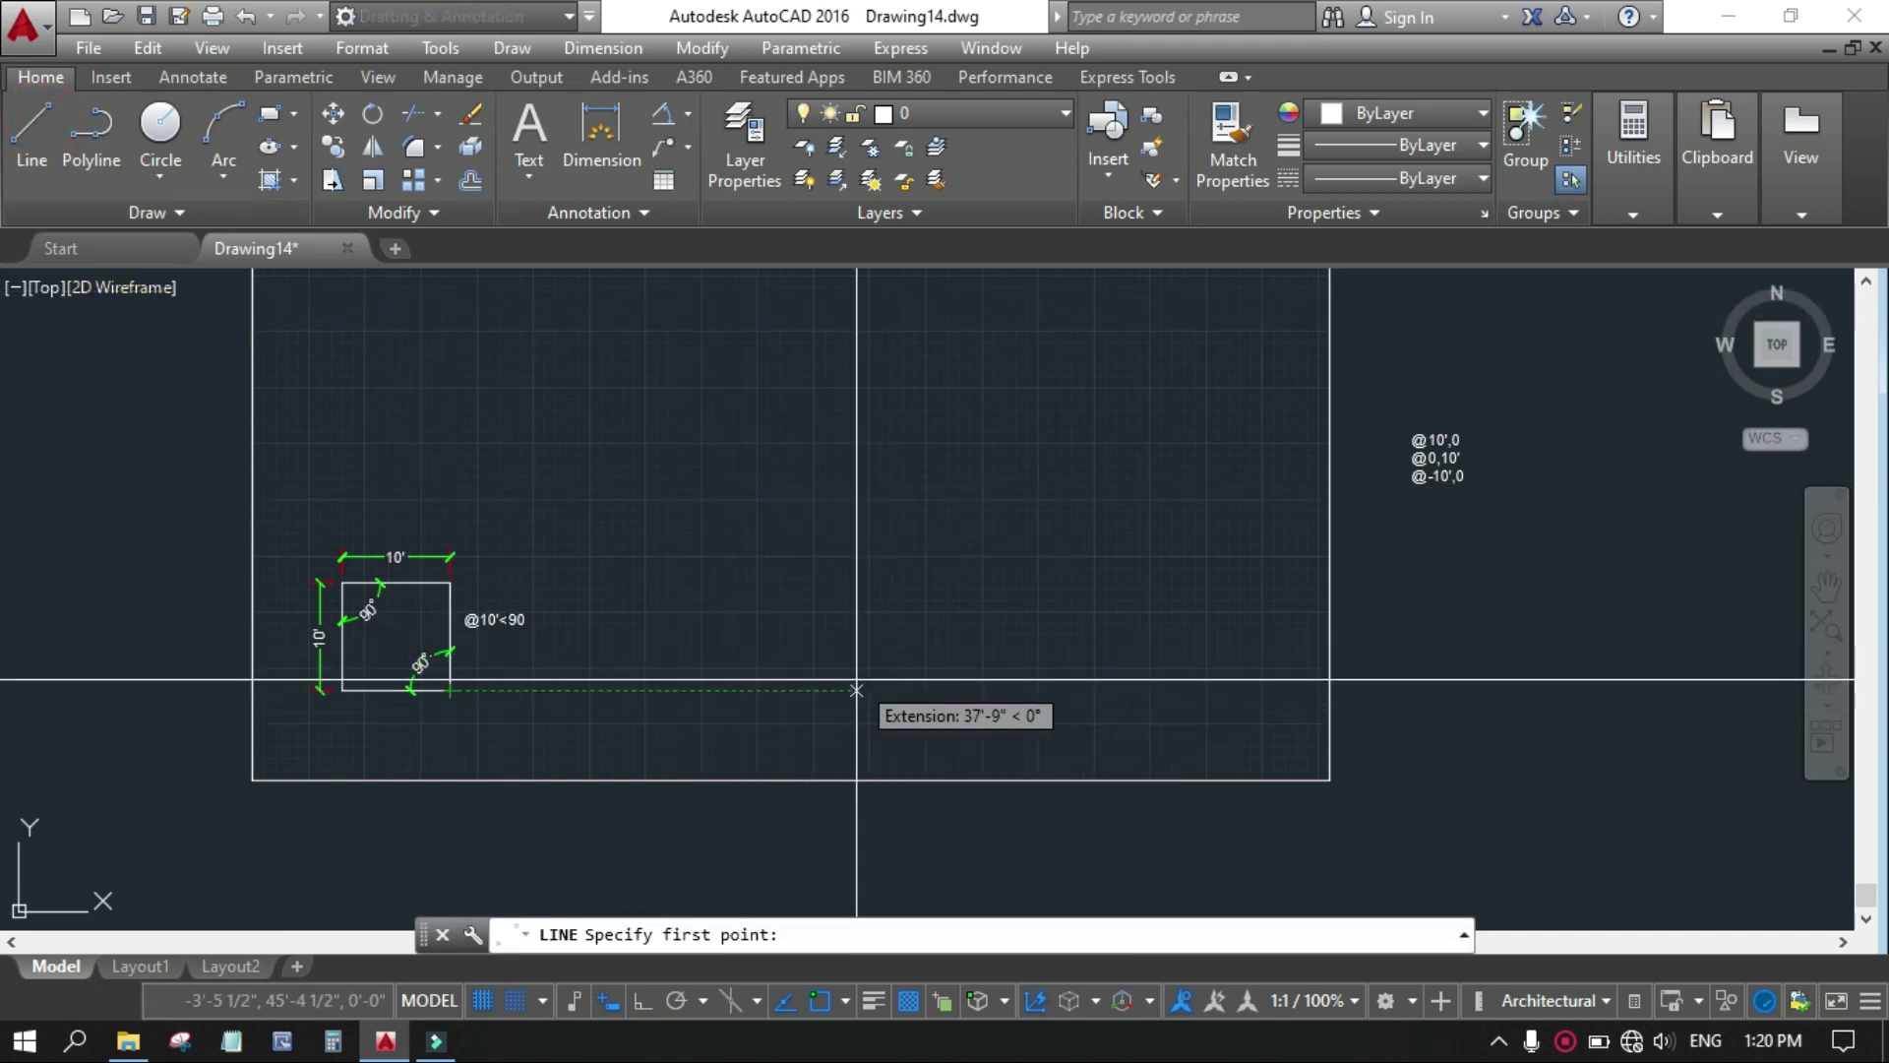
pyautogui.click(830, 690)
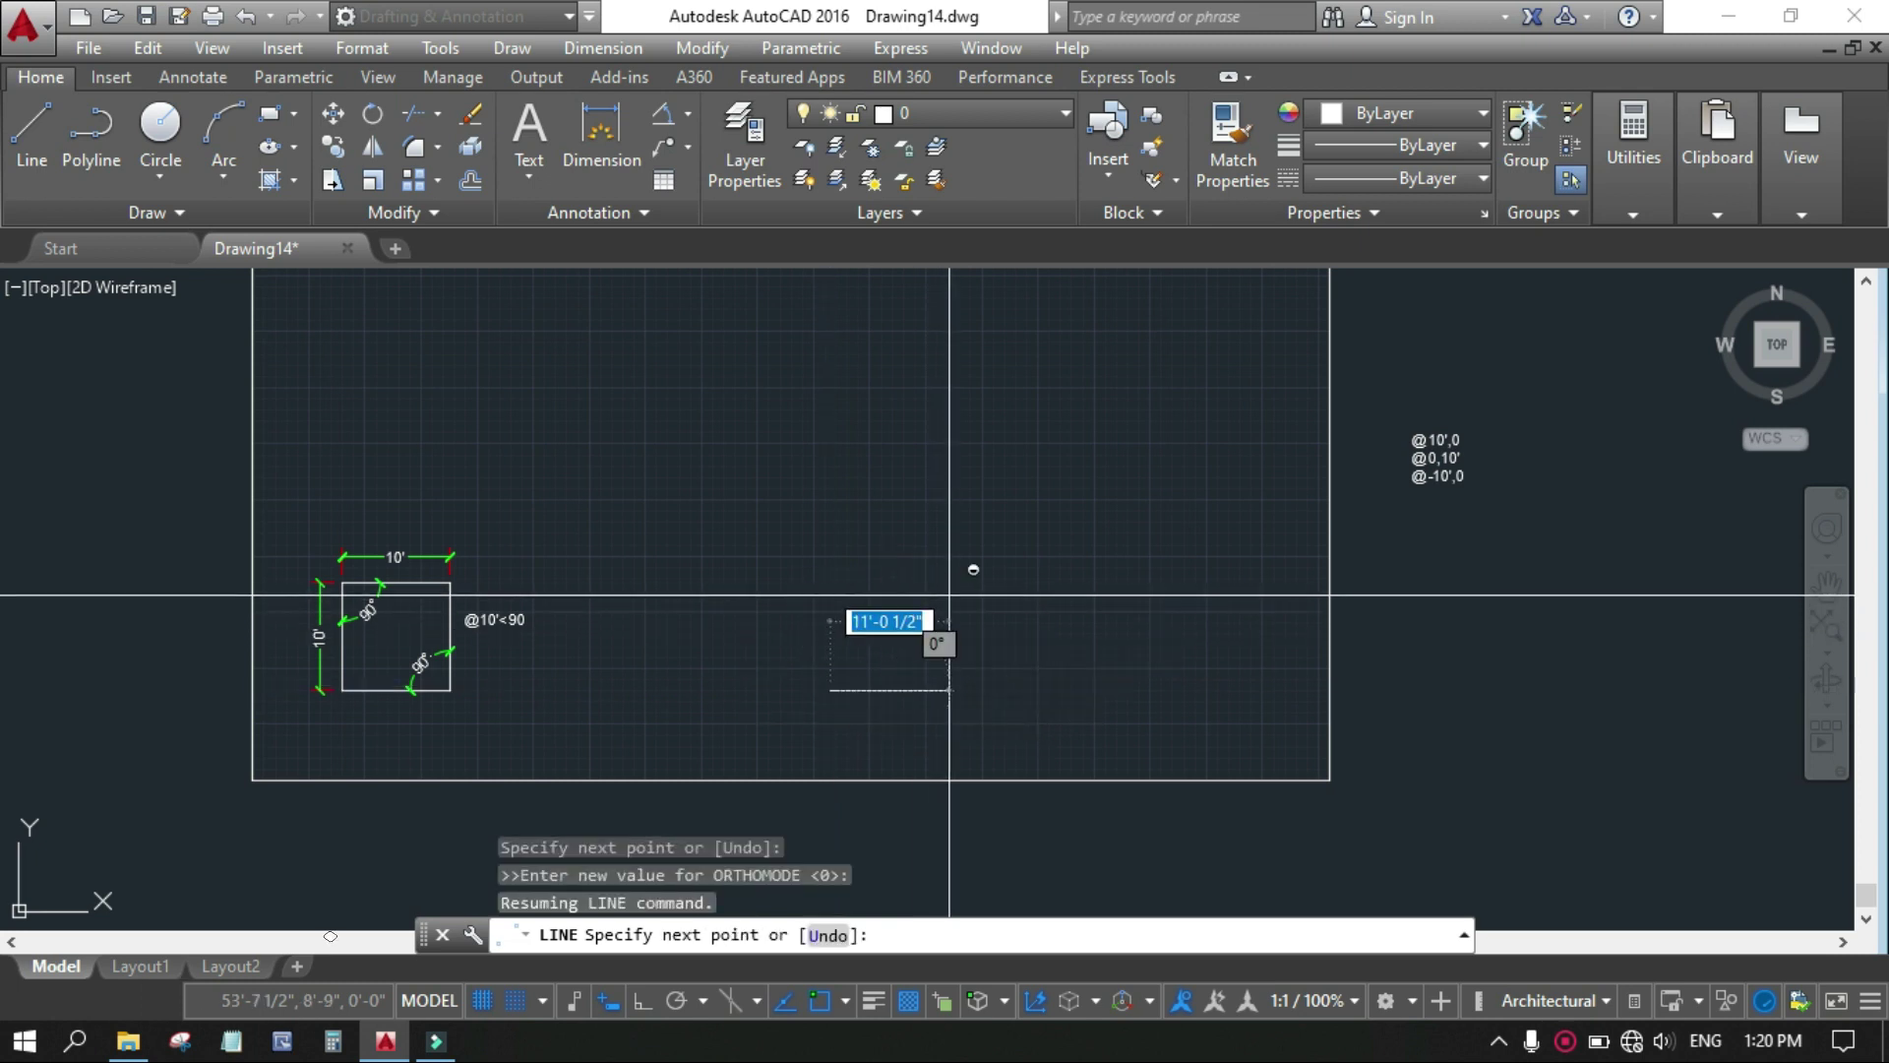
pyautogui.write('@')
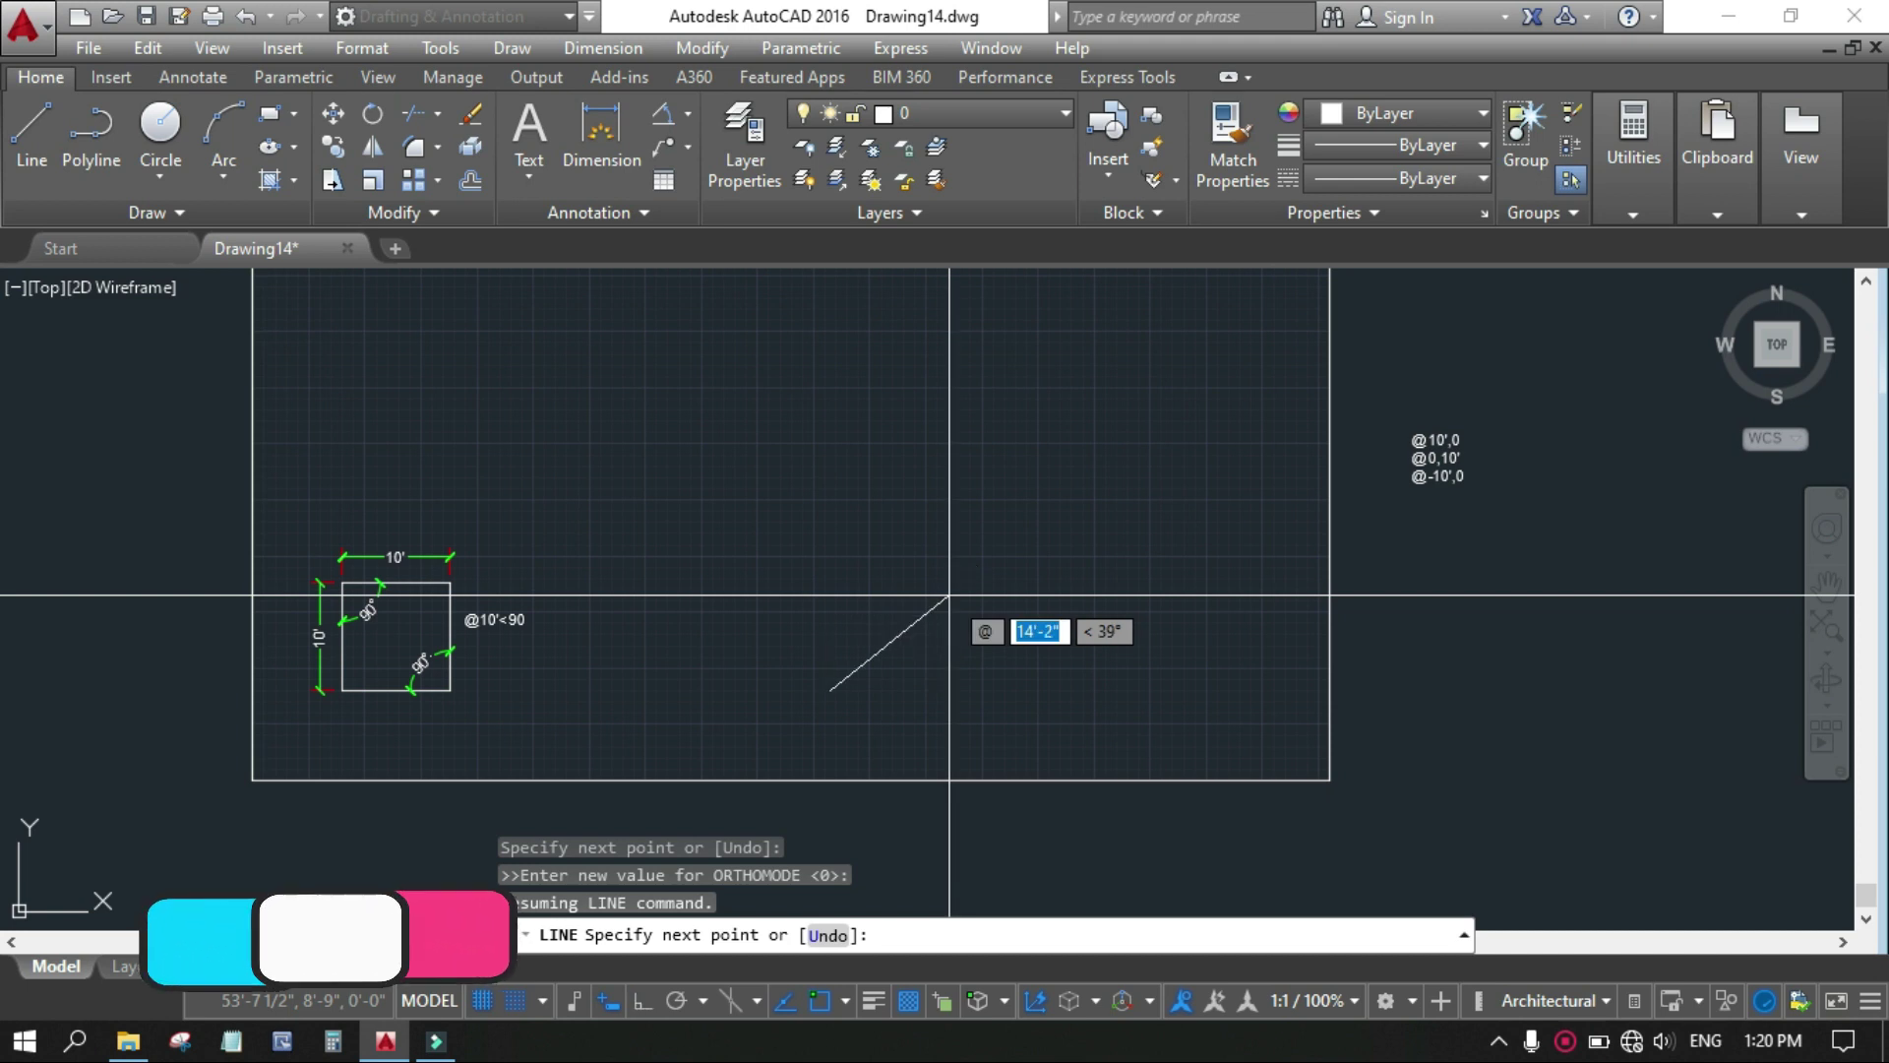
pyautogui.write('10')
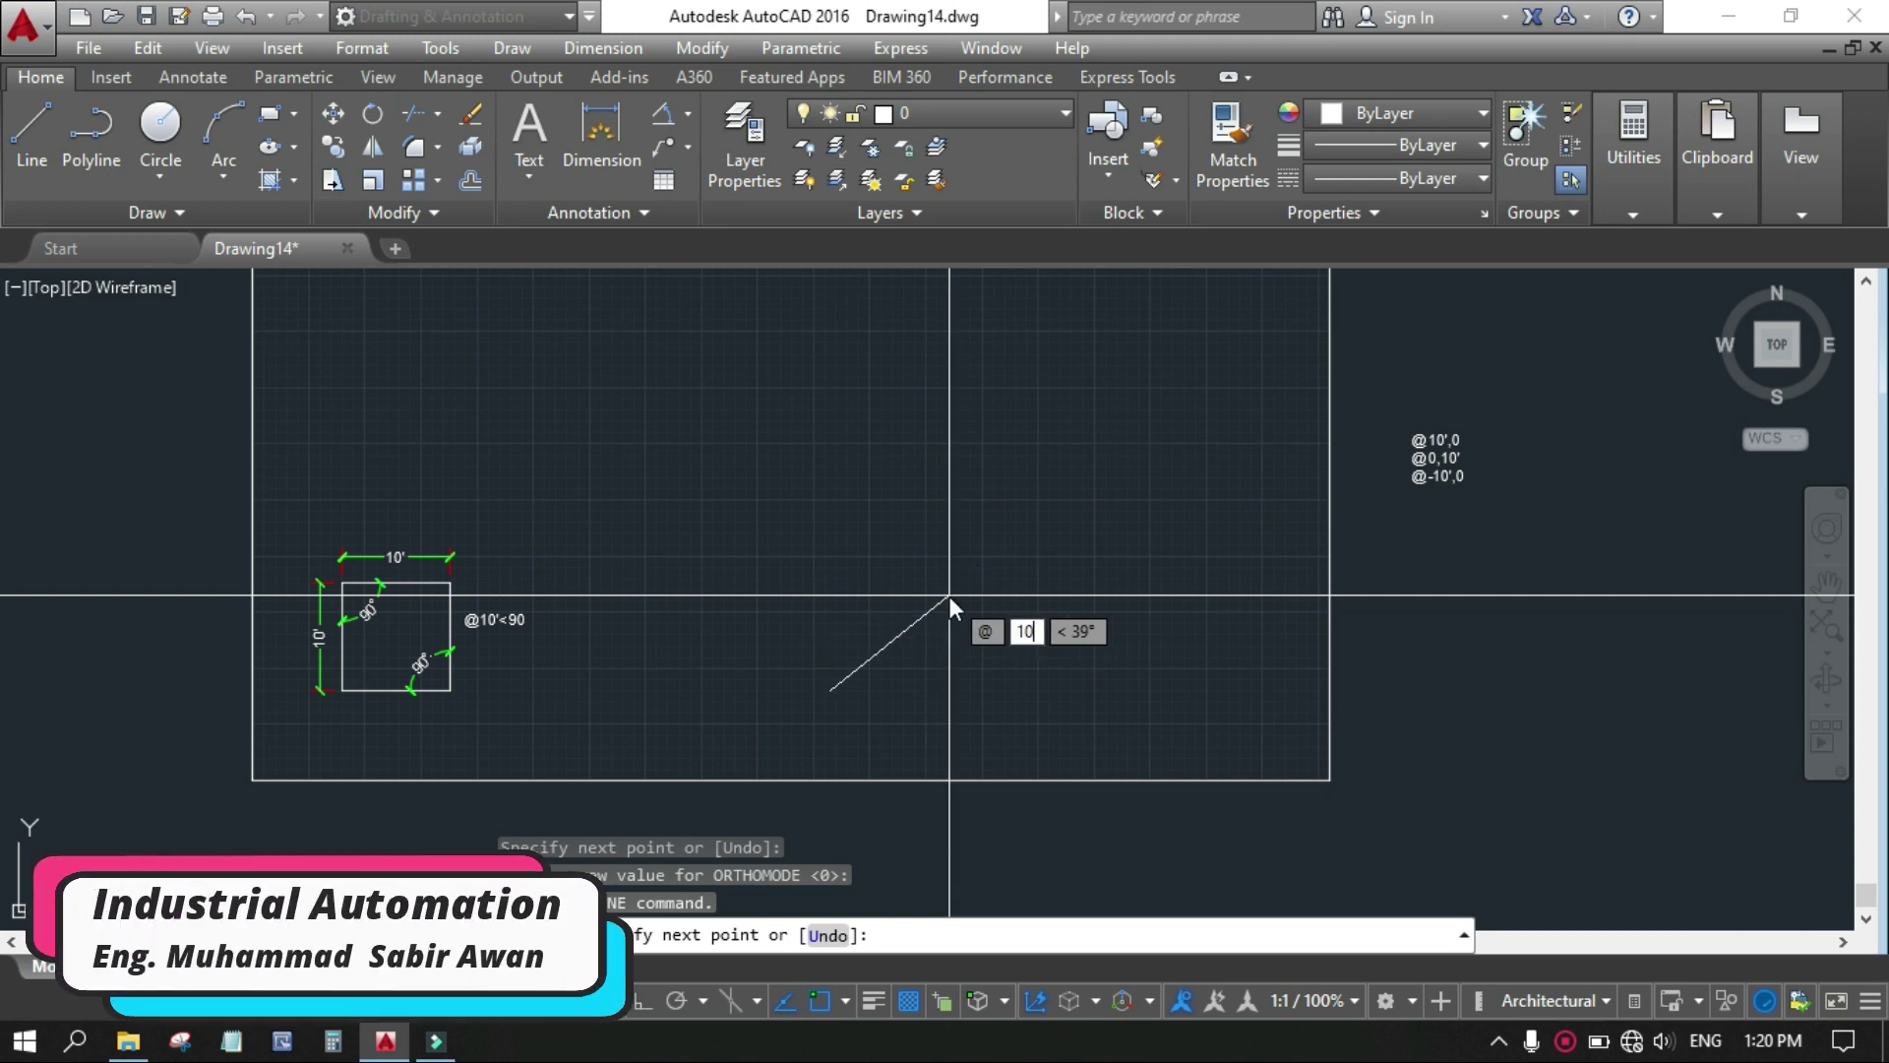
pyautogui.press('Tab')
pyautogui.write('0')
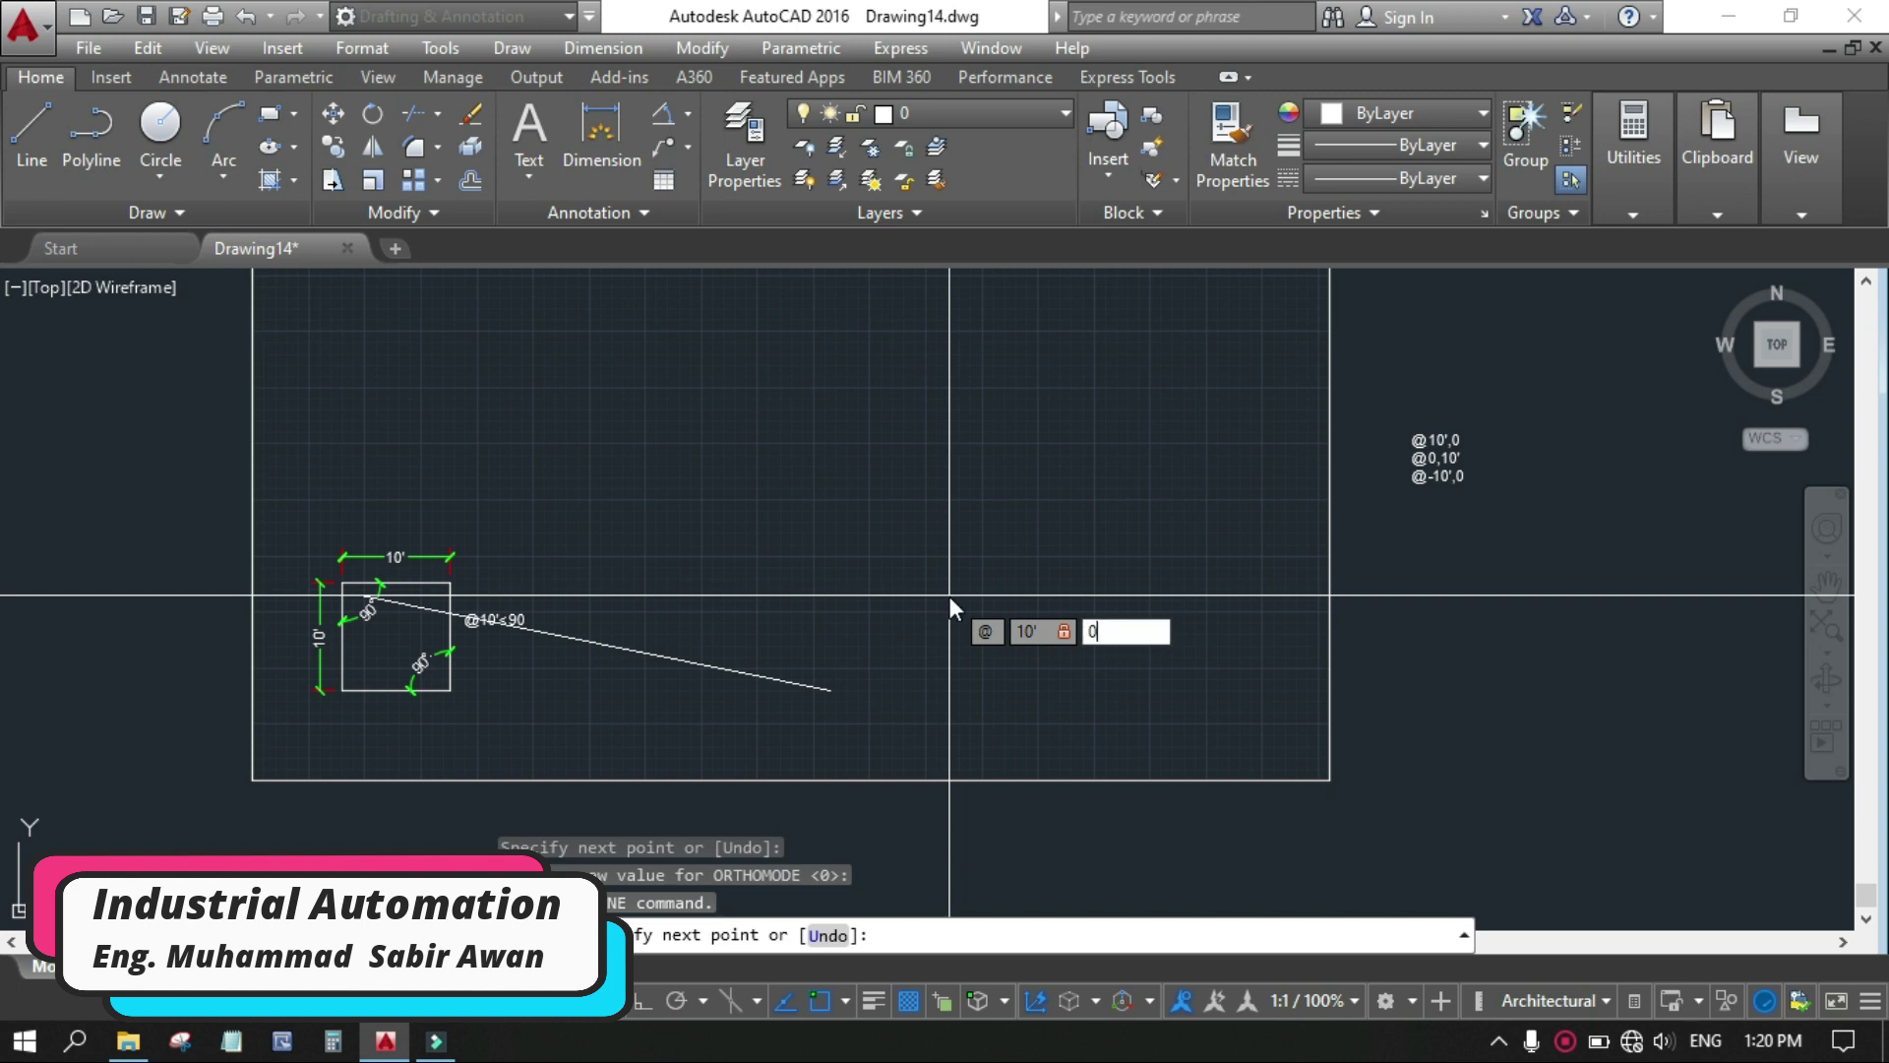
pyautogui.press('Return')
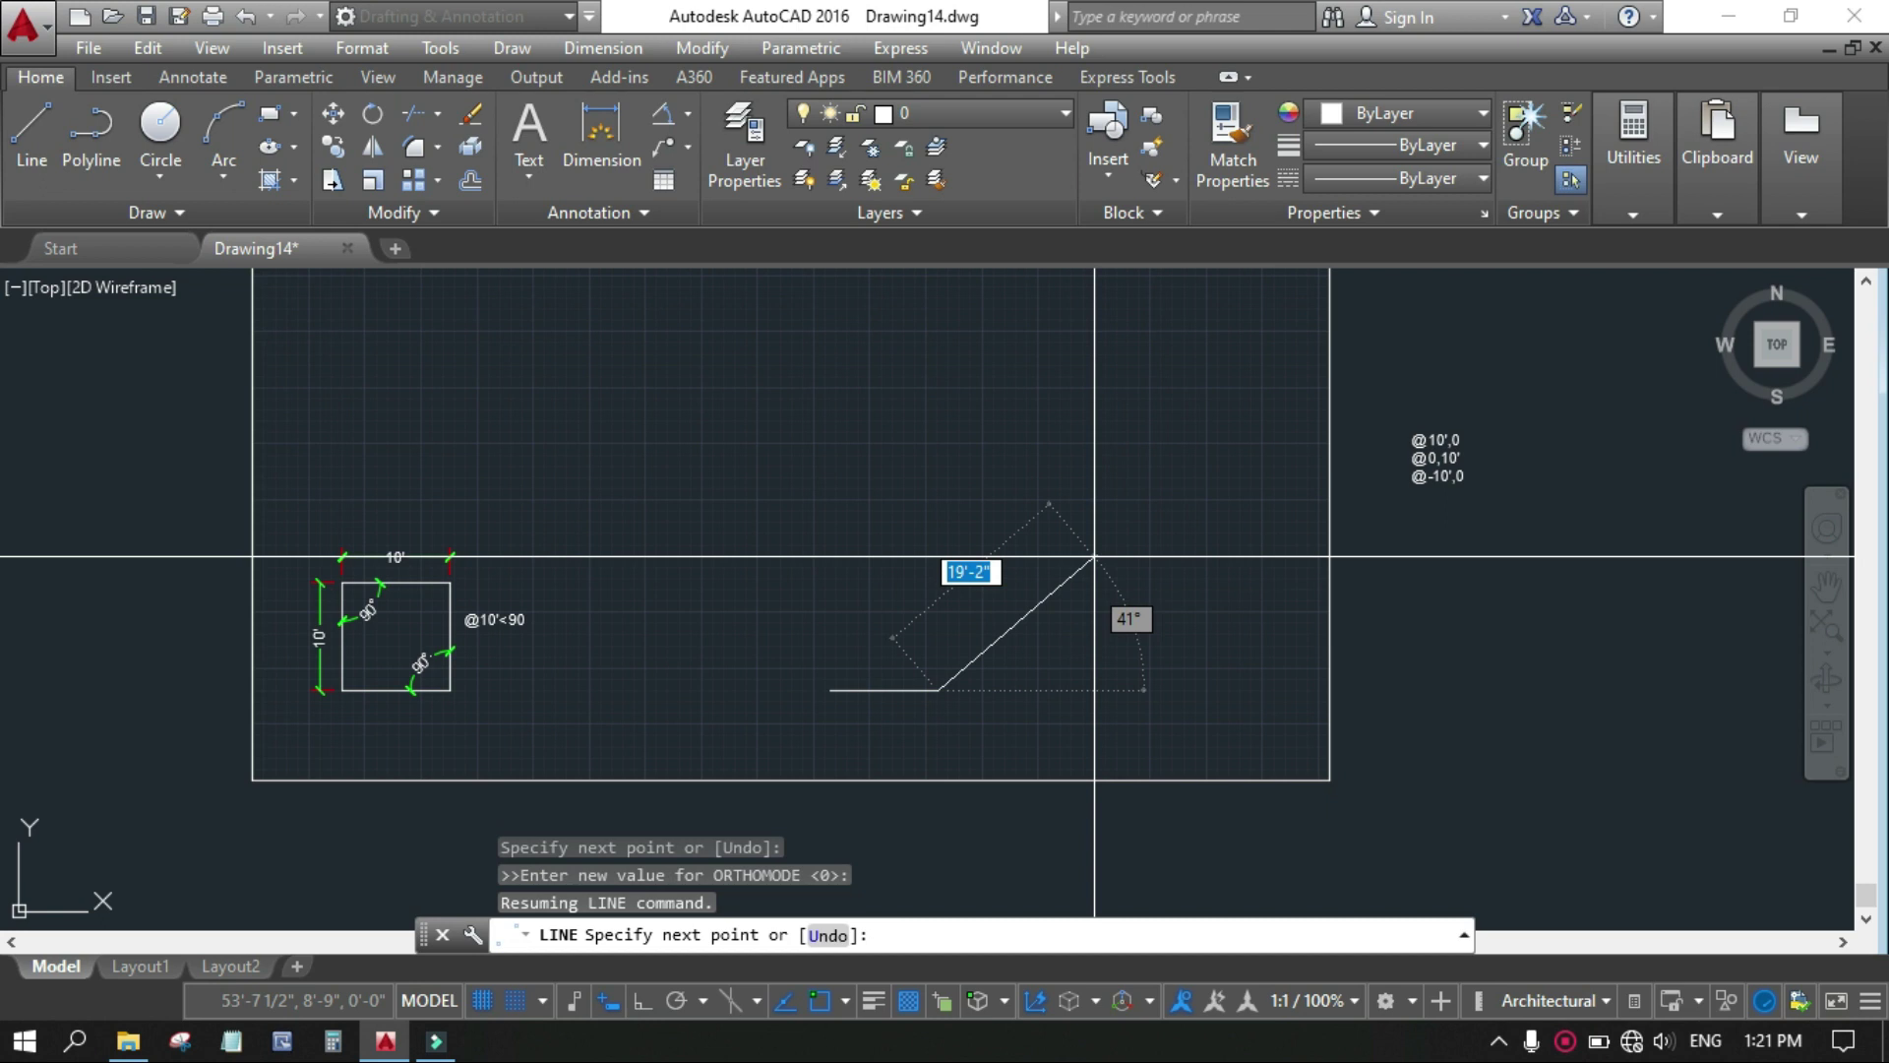
# Step: Draw the new square's right side upward using the relative coordinate @0,10'
pyautogui.write('@')
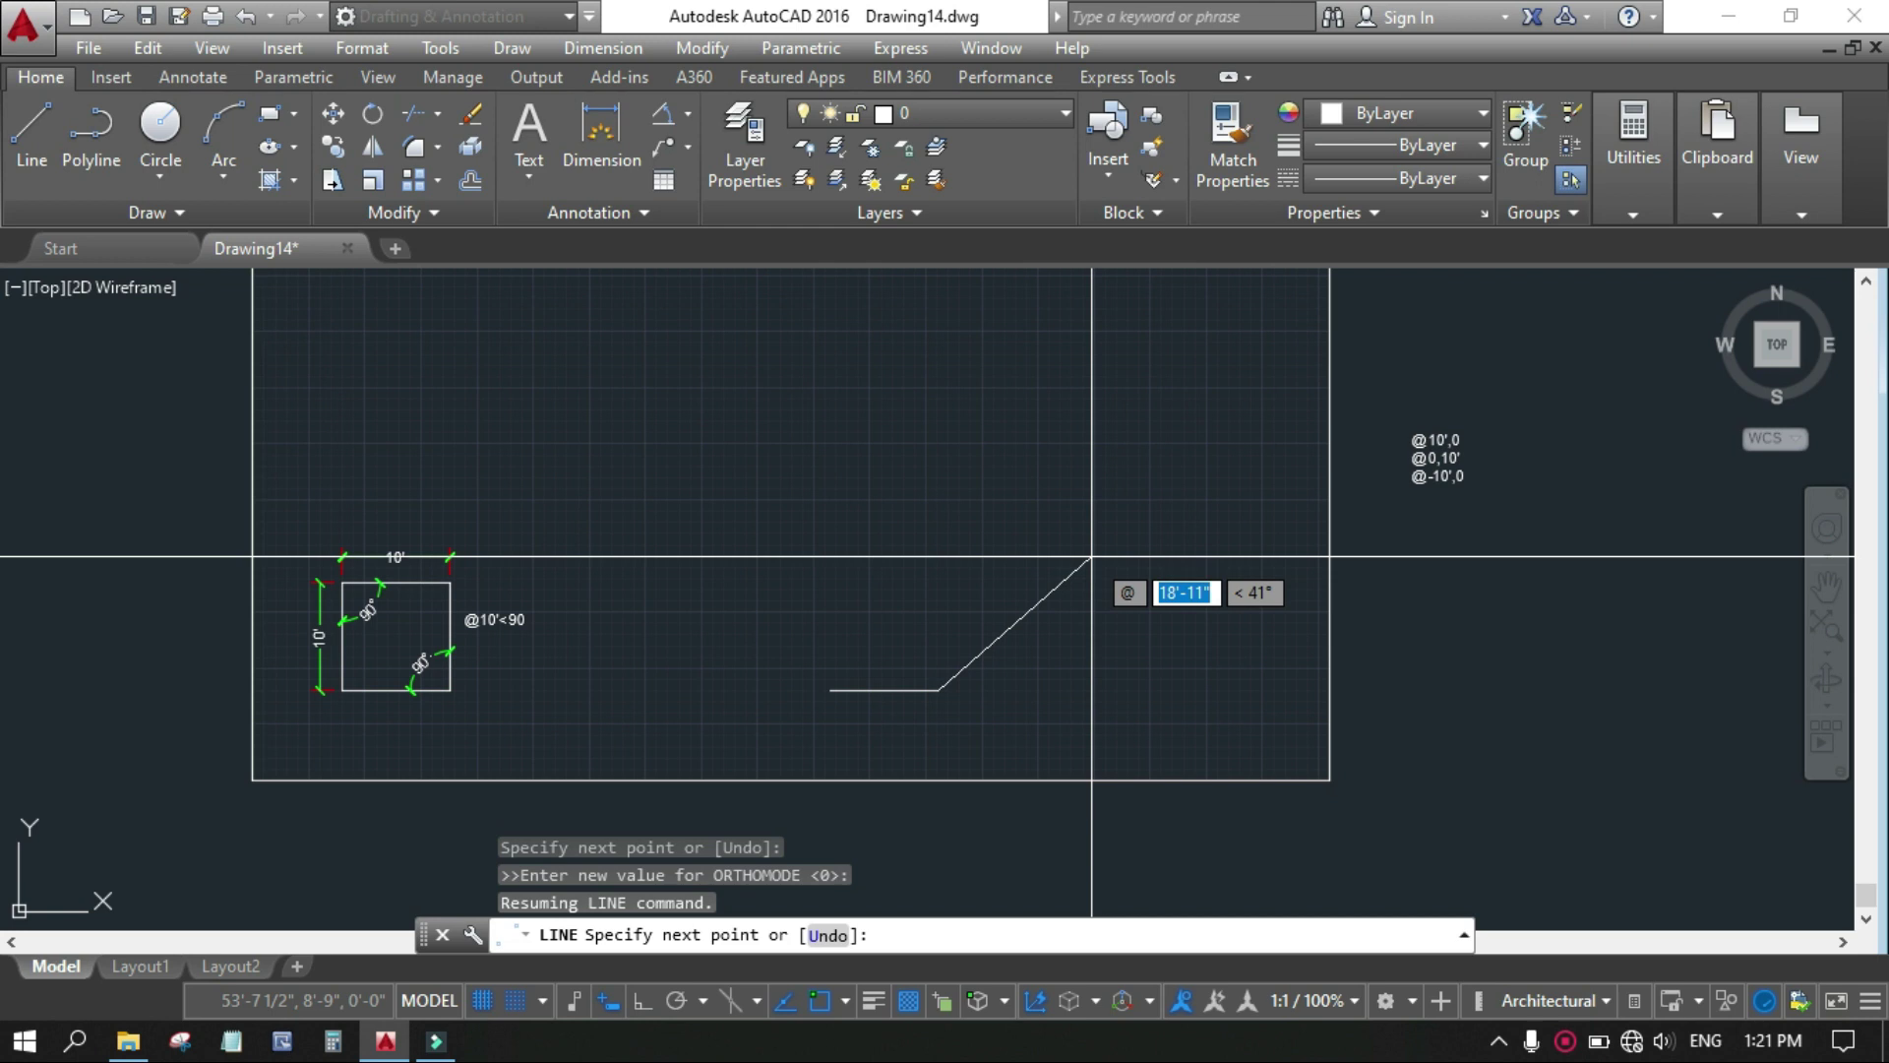
pyautogui.write('0,')
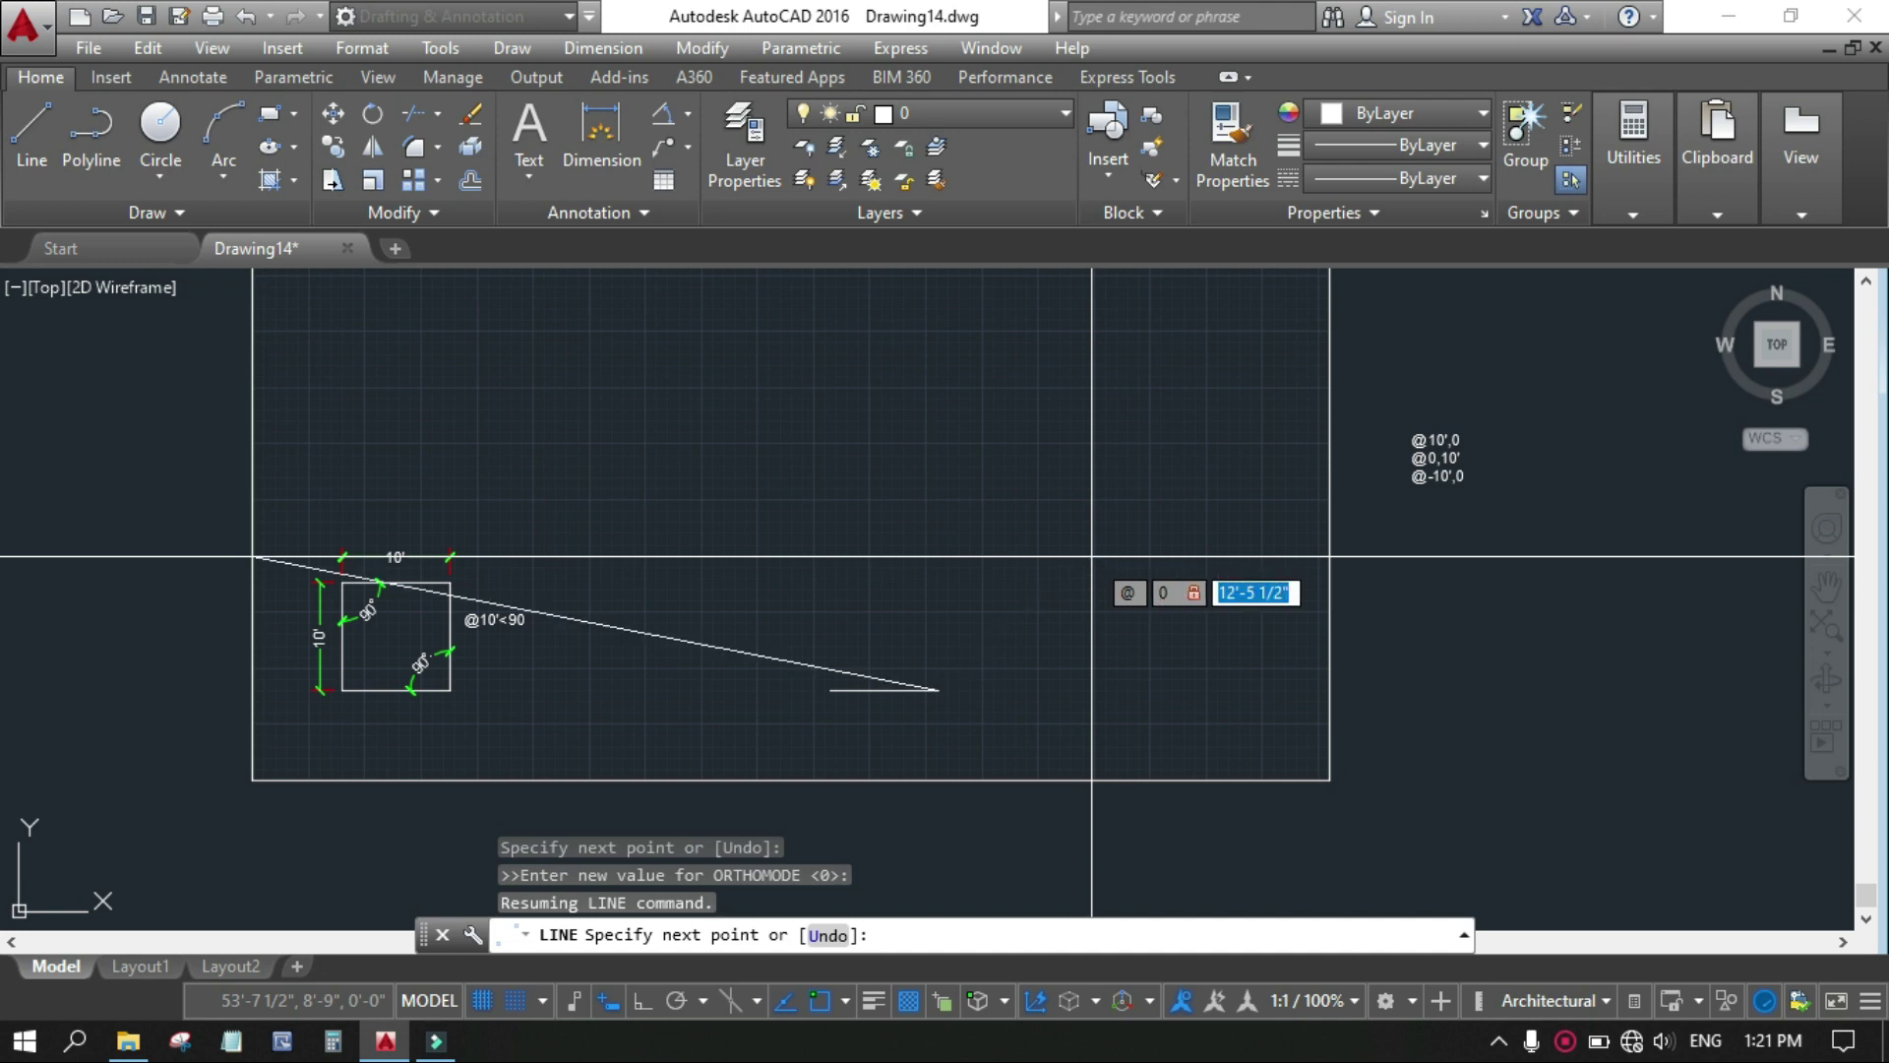
pyautogui.write("10'")
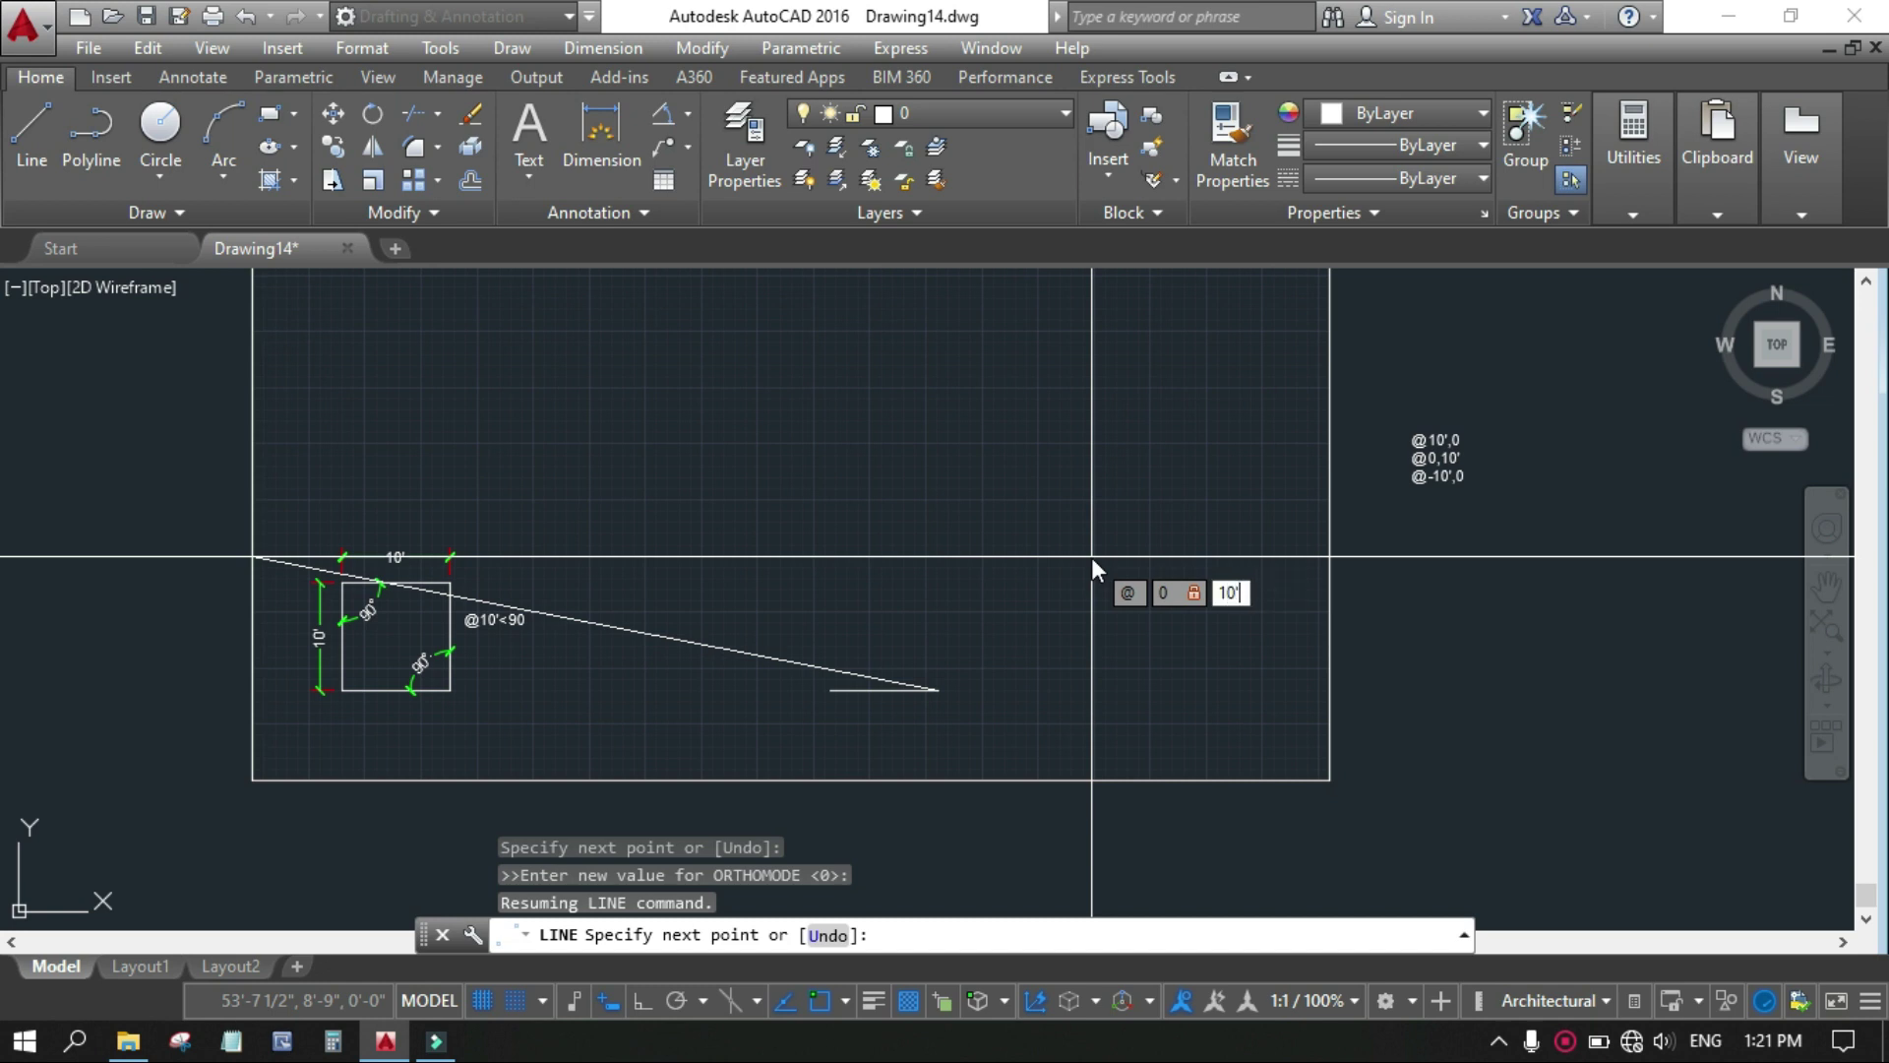
pyautogui.press('Return')
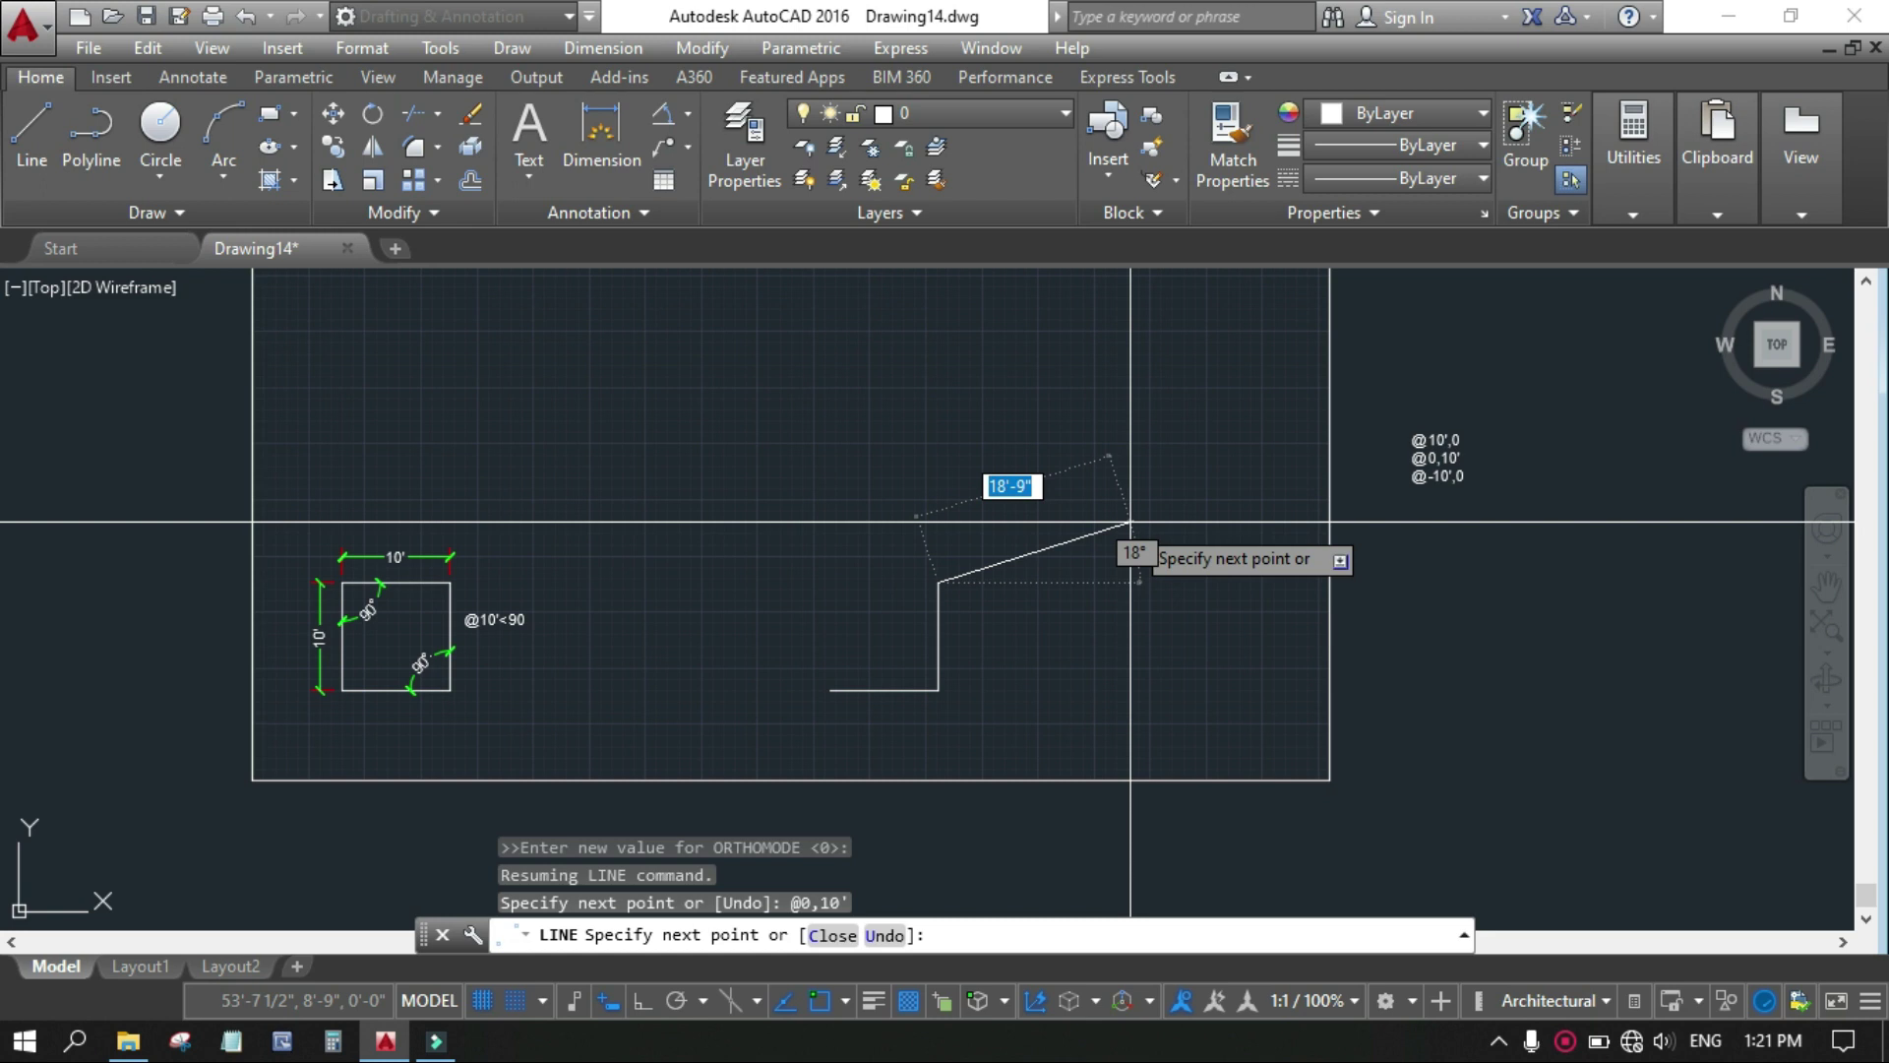
# Step: Draw the new square's top side leftward using the relative coordinate @-10',0
pyautogui.write('@')
pyautogui.write("-10'")
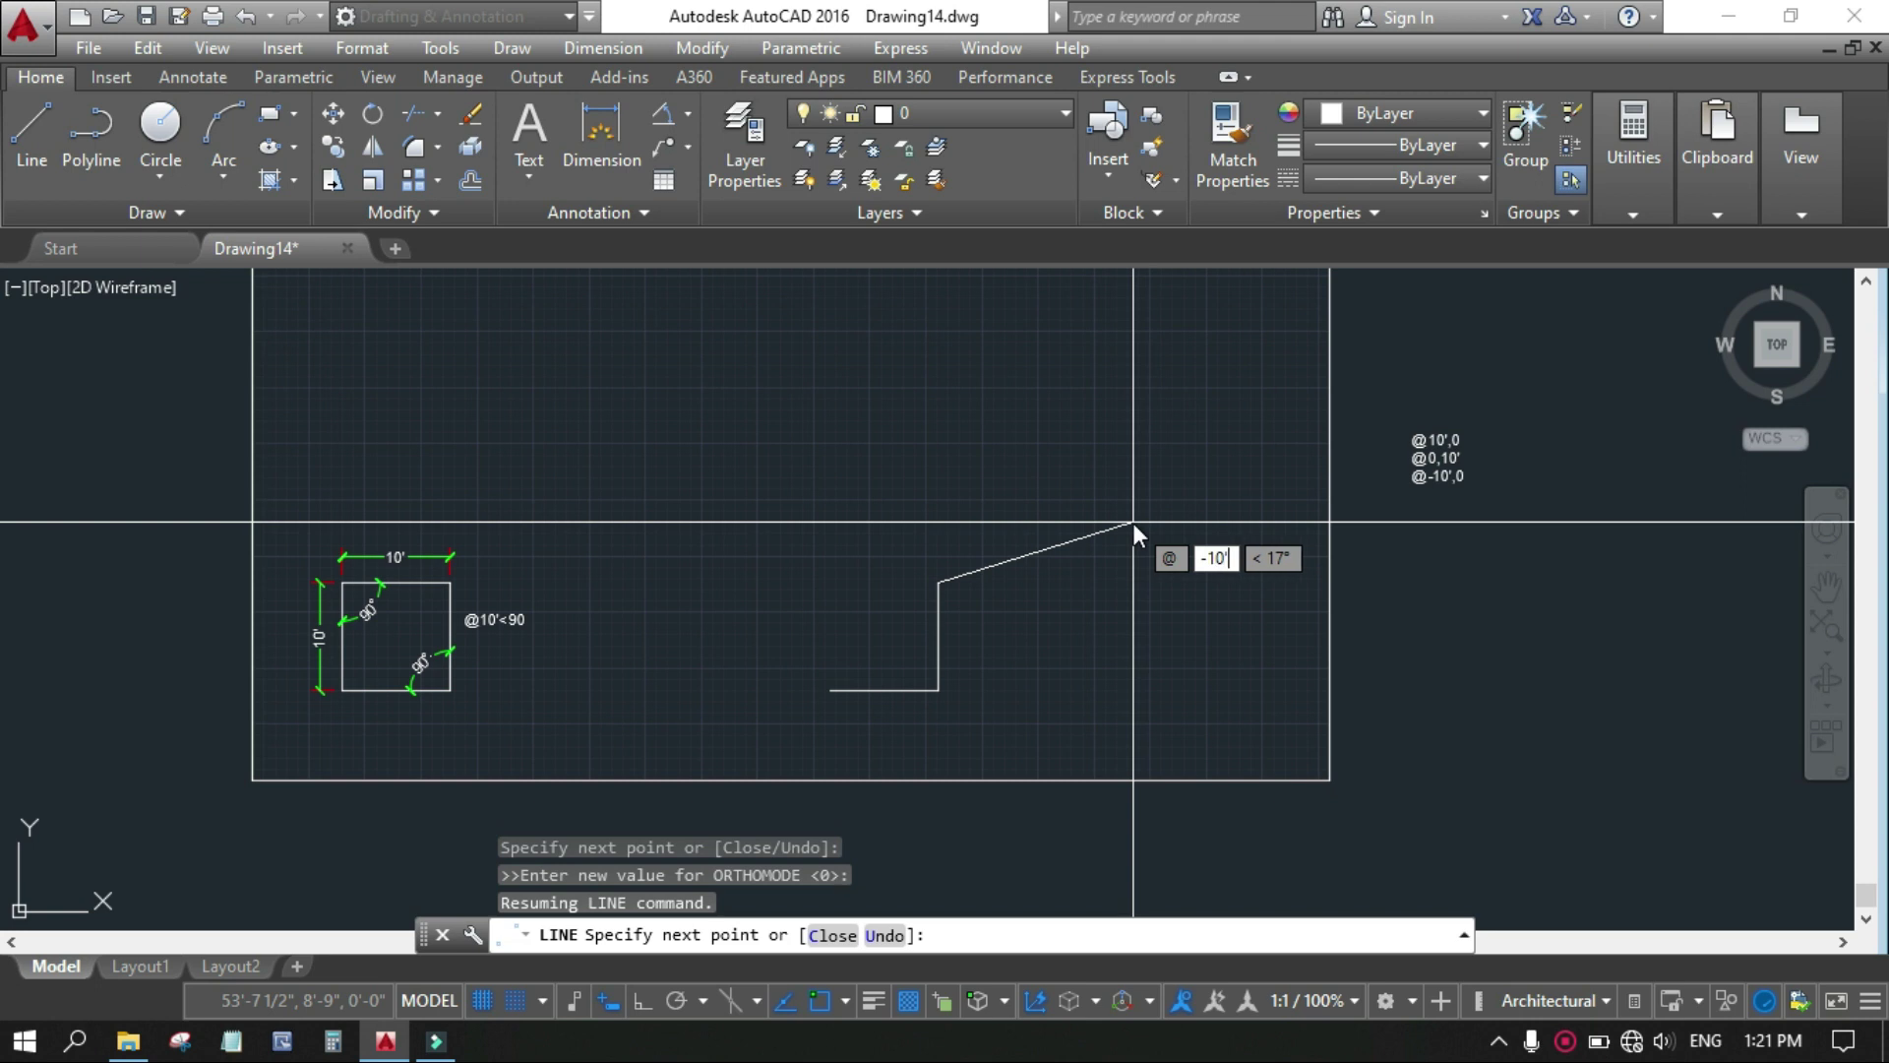
pyautogui.press('Tab')
pyautogui.write('0')
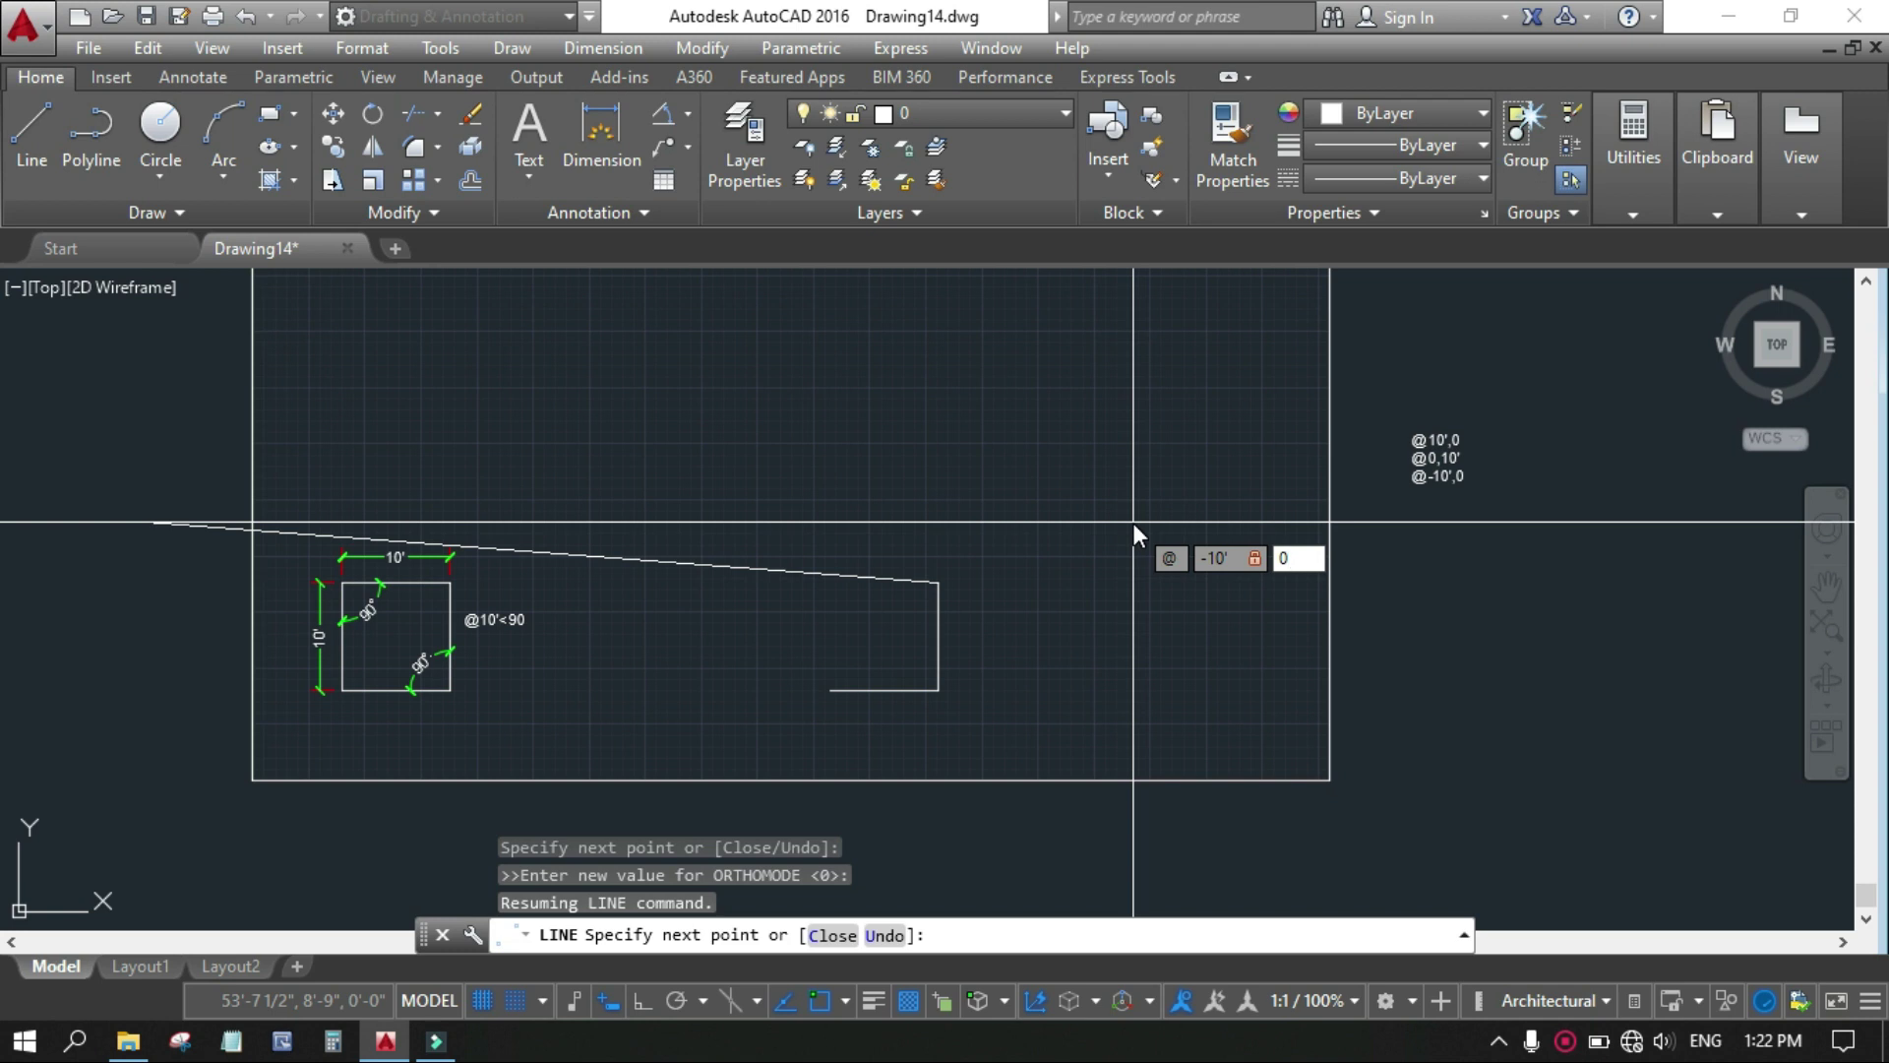
pyautogui.press('Return')
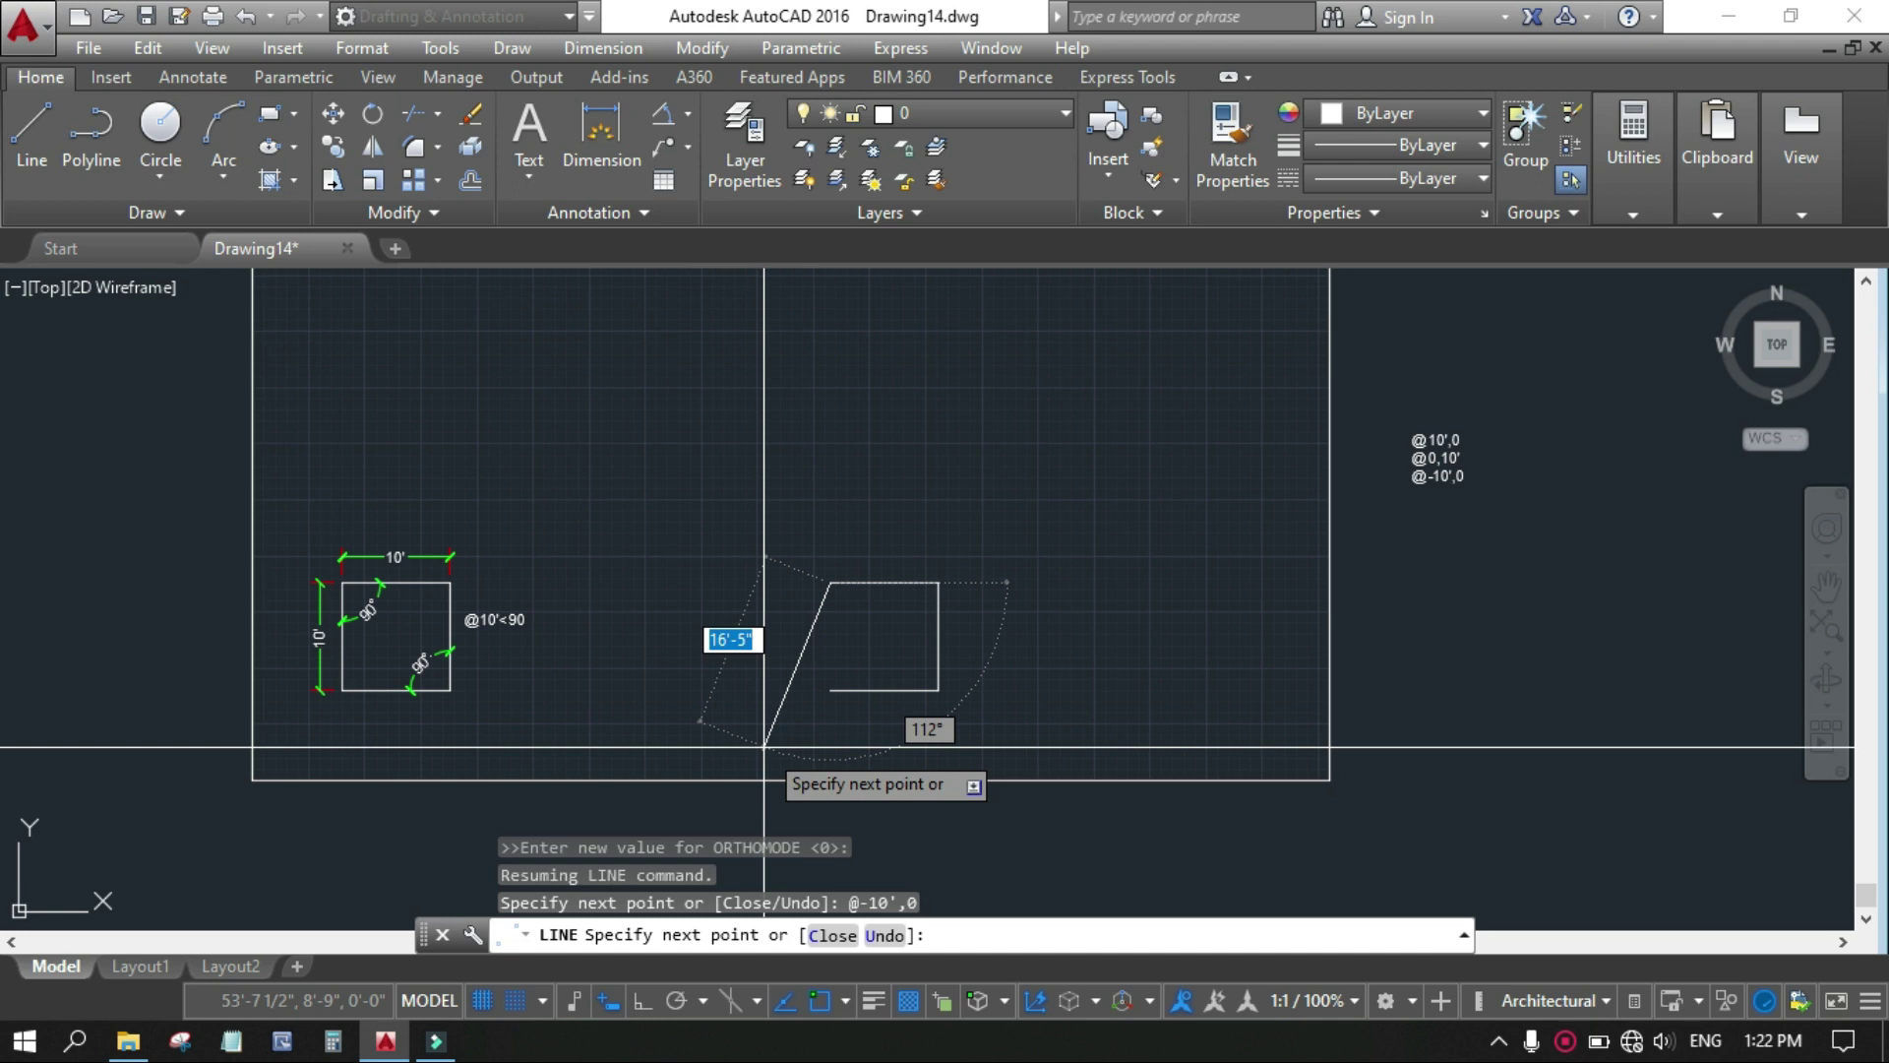
# Step: Complete the new square's left side with the relative coordinate @0,-10' and end the Line command
pyautogui.write('@')
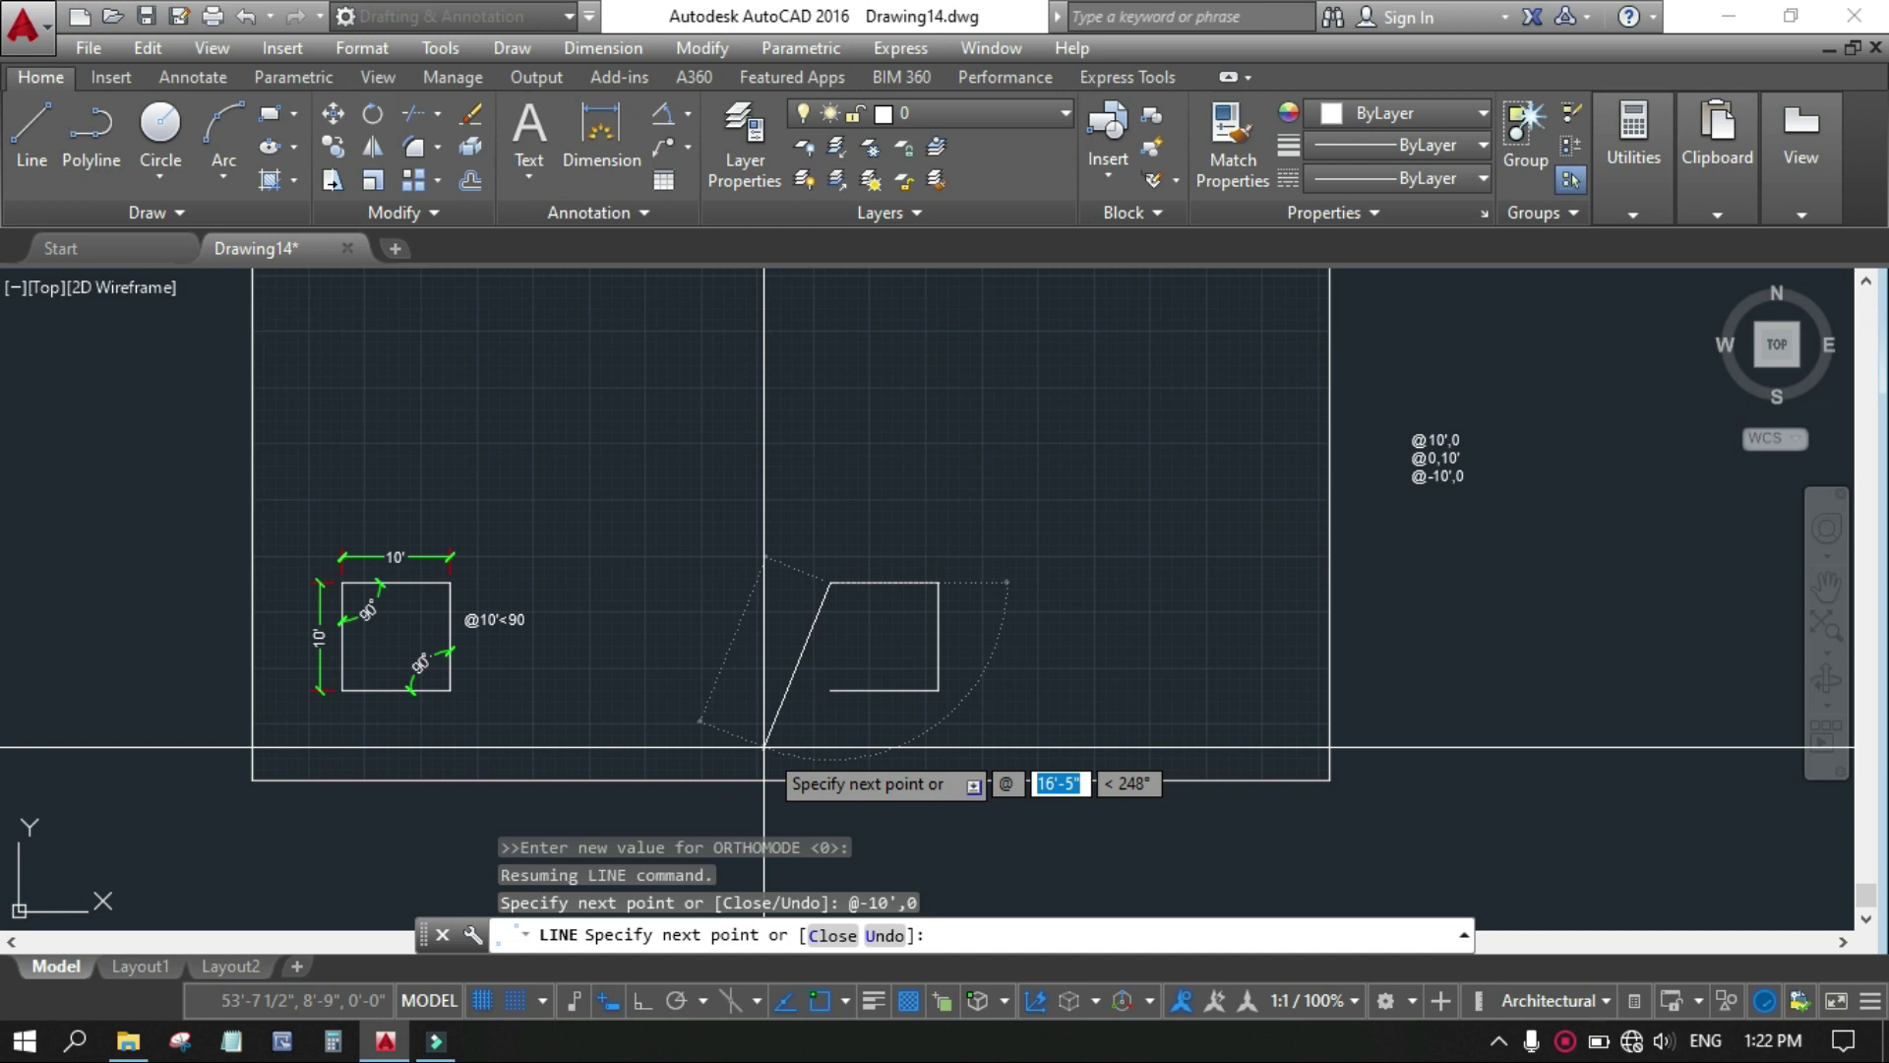
pyautogui.write('0')
pyautogui.press('Tab')
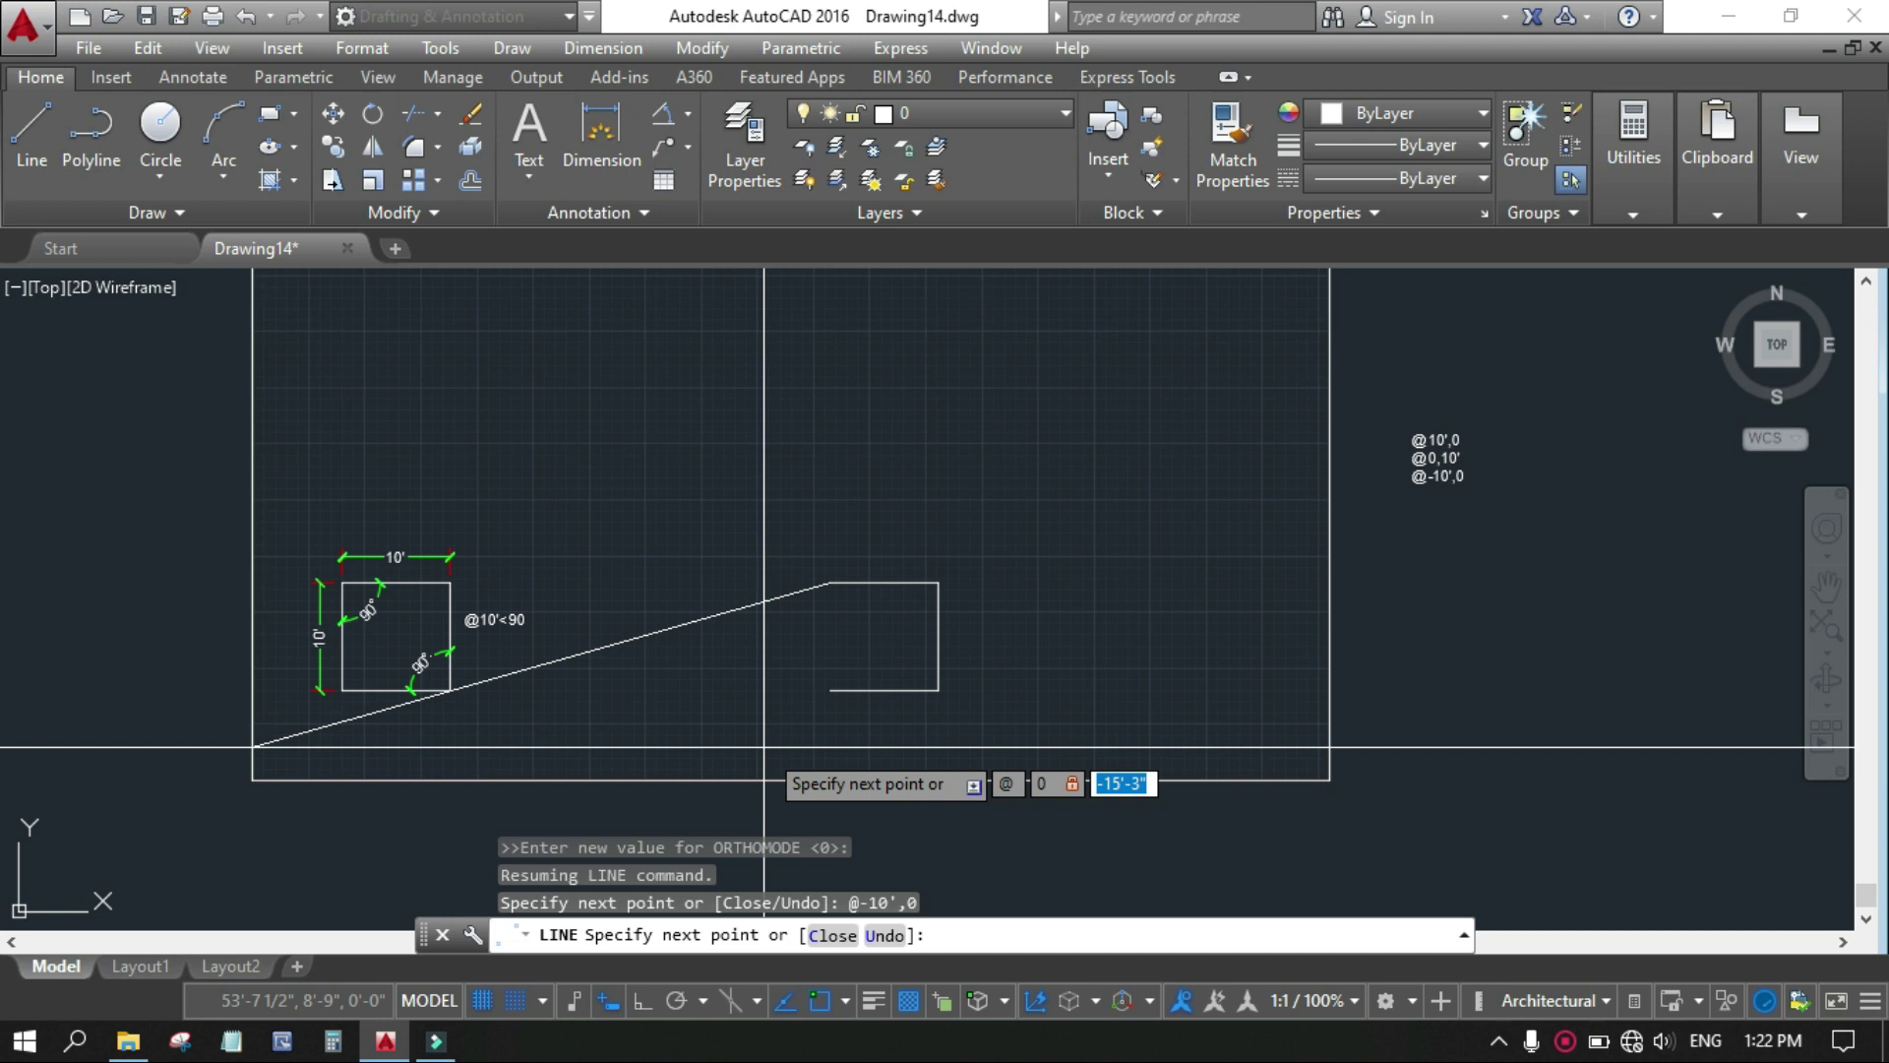
pyautogui.write("-10'")
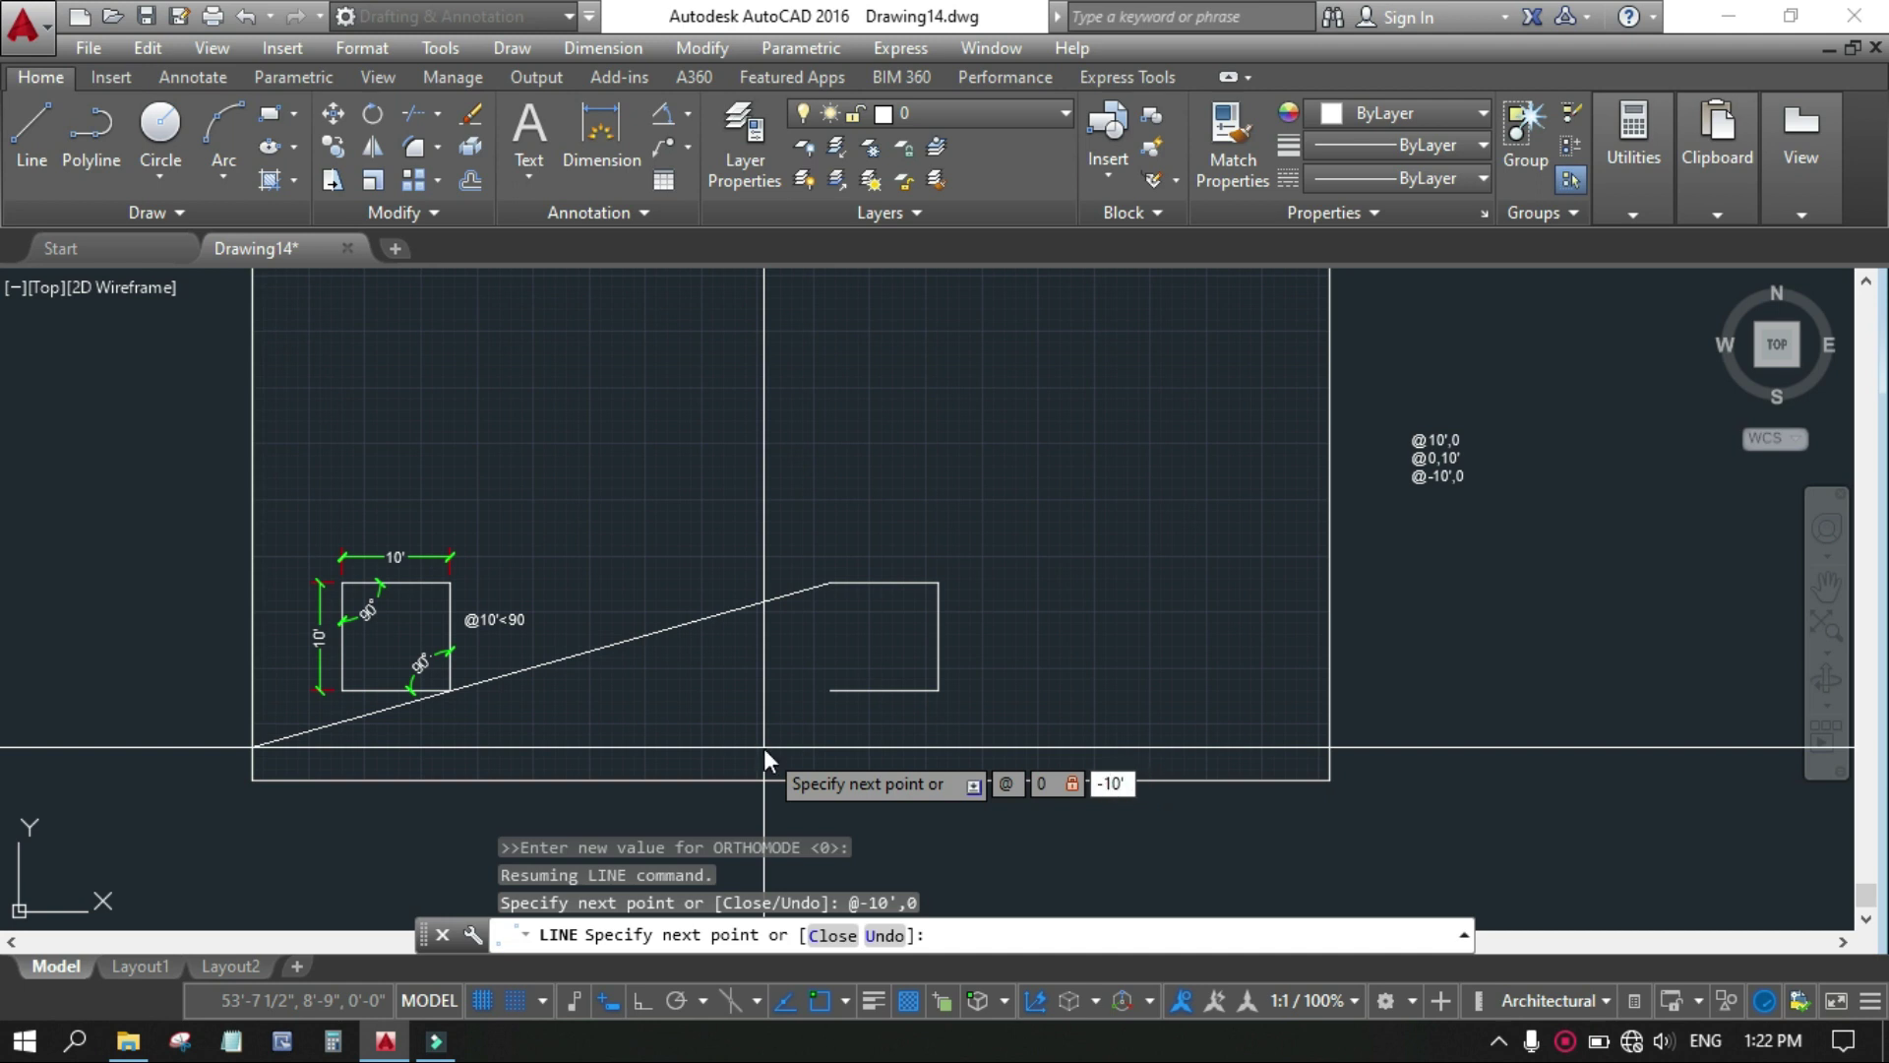
pyautogui.press('Return')
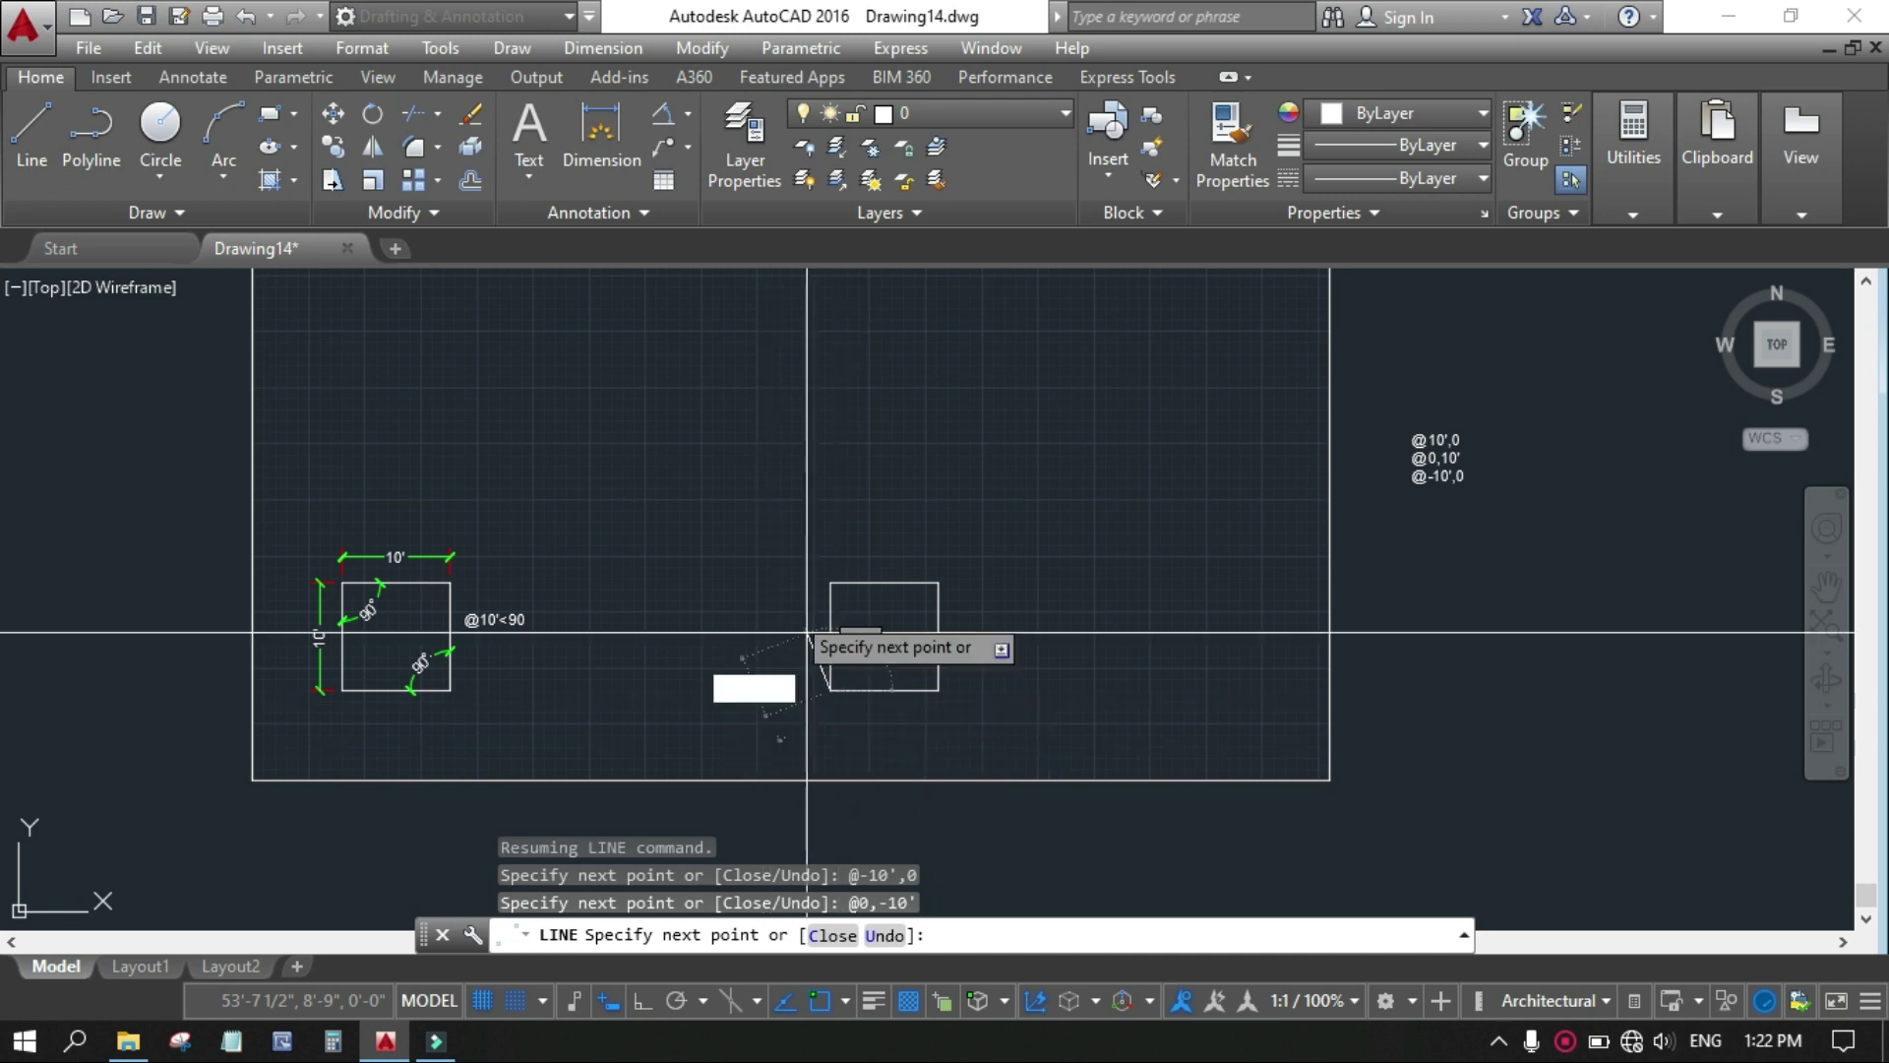
pyautogui.write("6'")
pyautogui.press('Return')
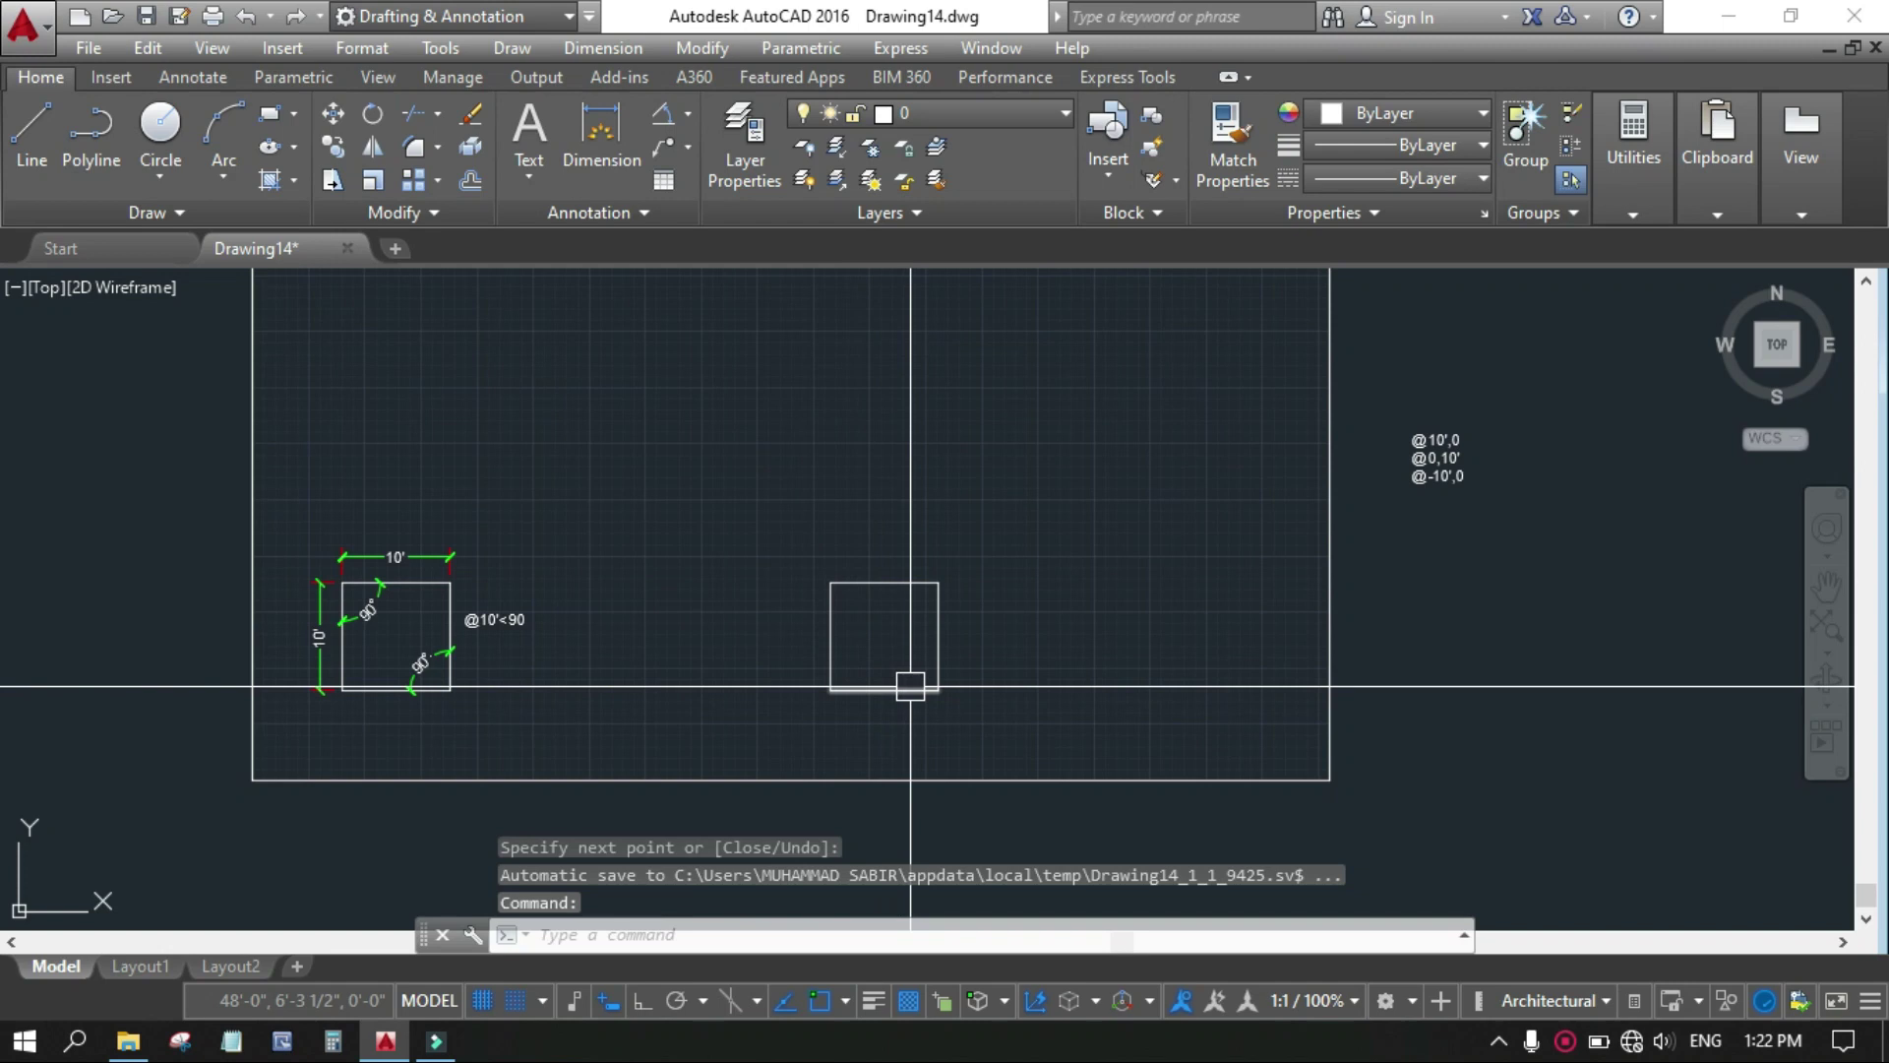
# Step: Dimension the new square's top and left sides, placing the dimensions outside the square
pyautogui.scroll(6, 952, 659)
pyautogui.scroll(-2, 633, 512)
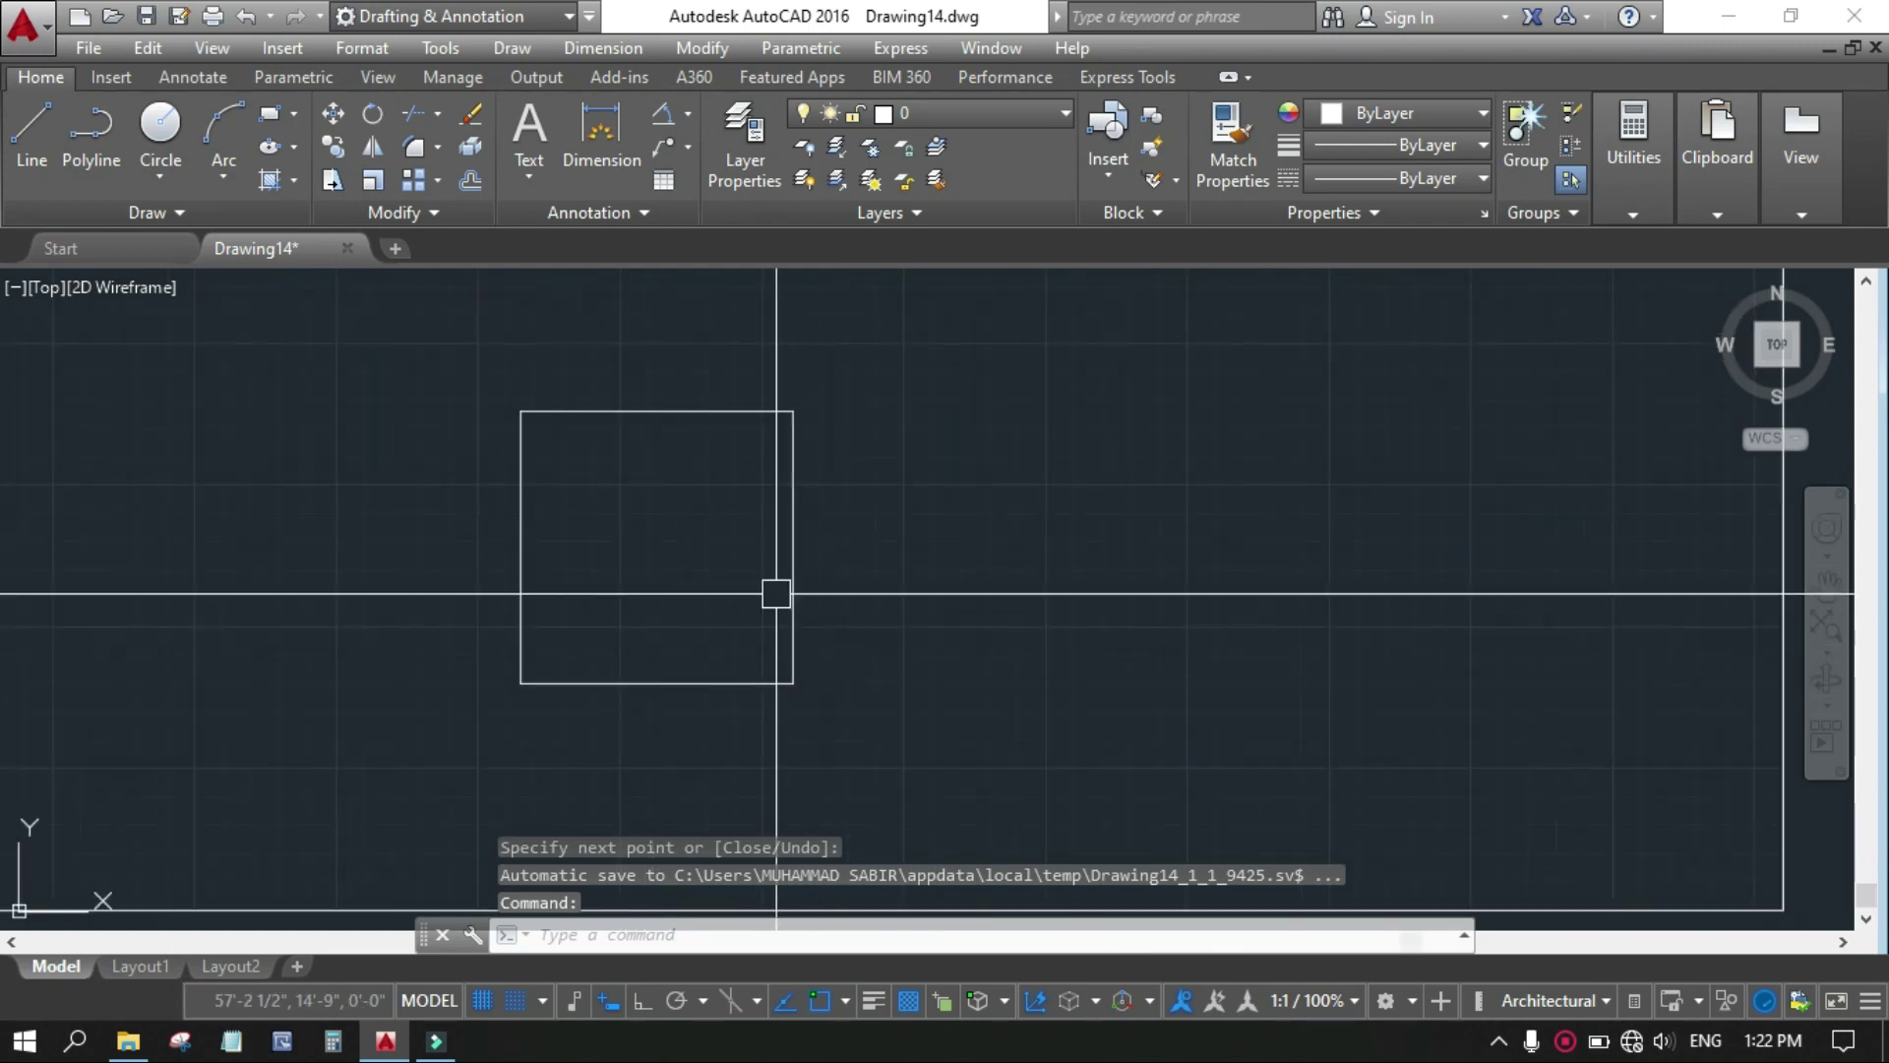
pyautogui.click(602, 122)
pyautogui.click(618, 413)
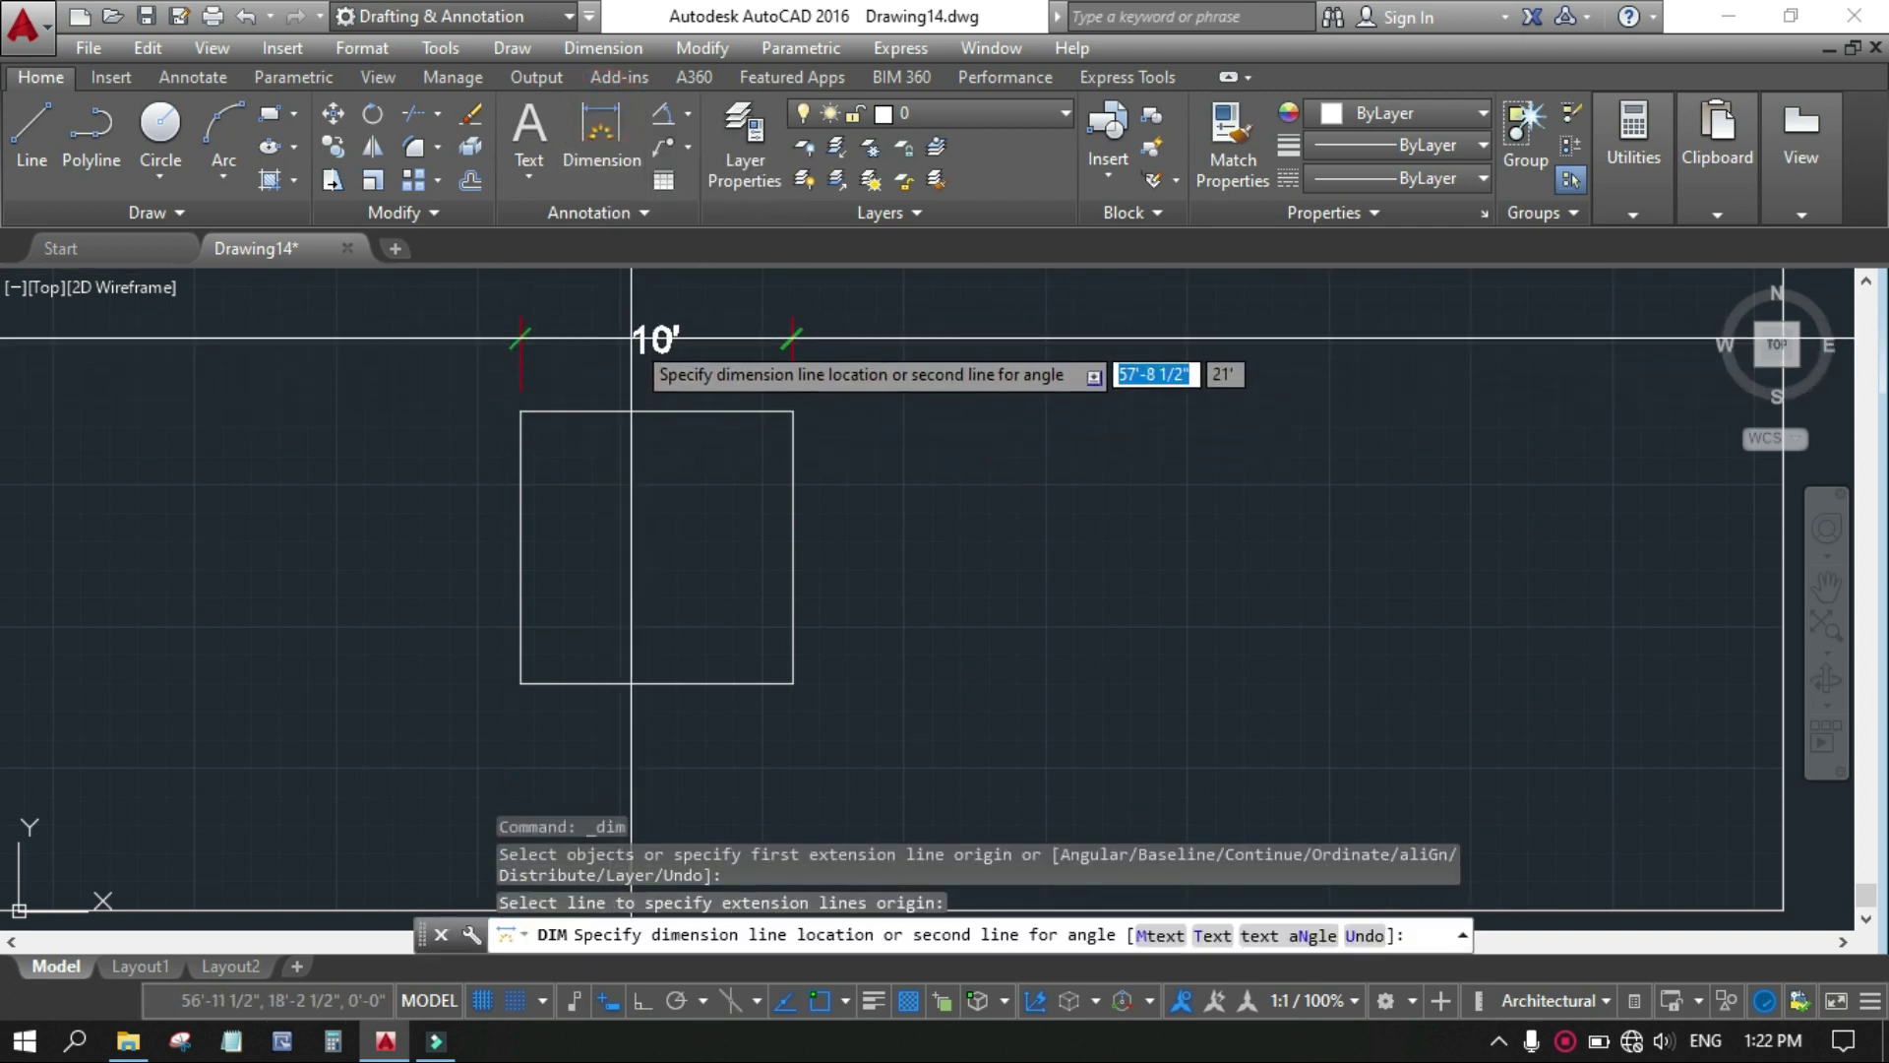
pyautogui.click(630, 338)
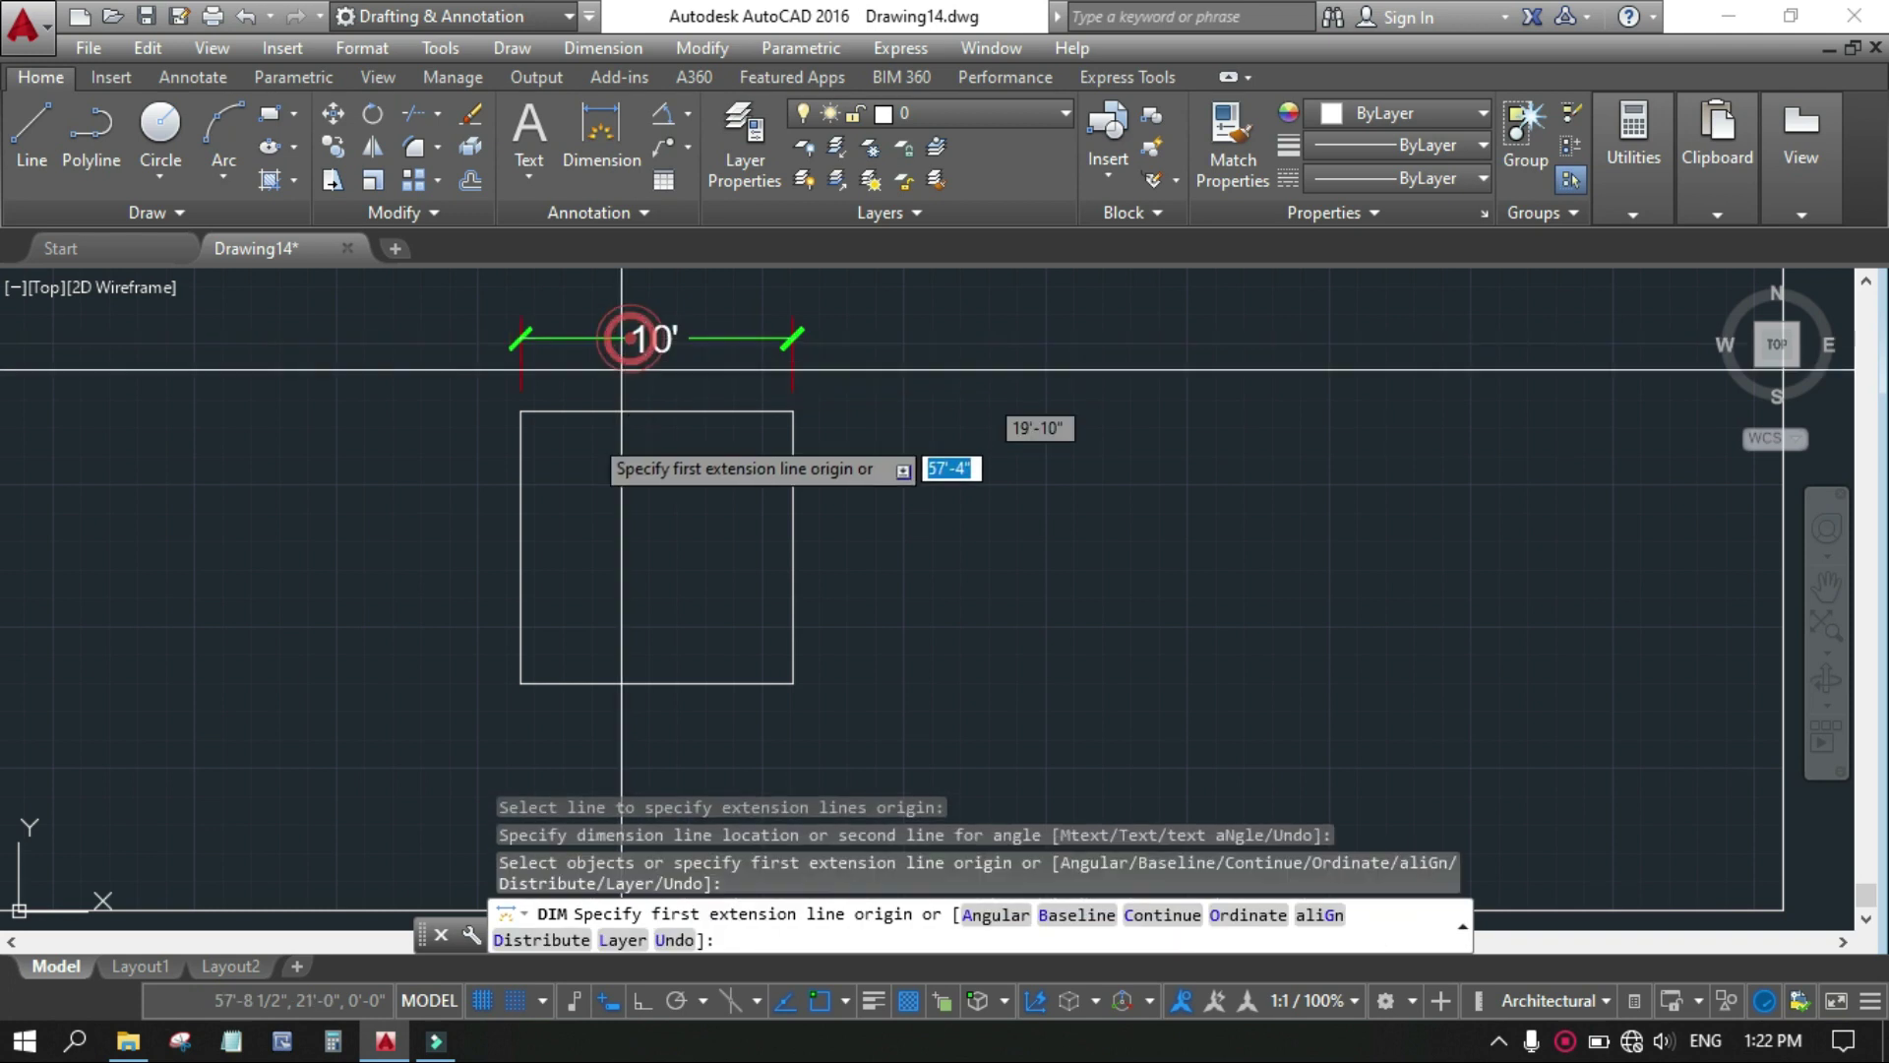
pyautogui.click(518, 466)
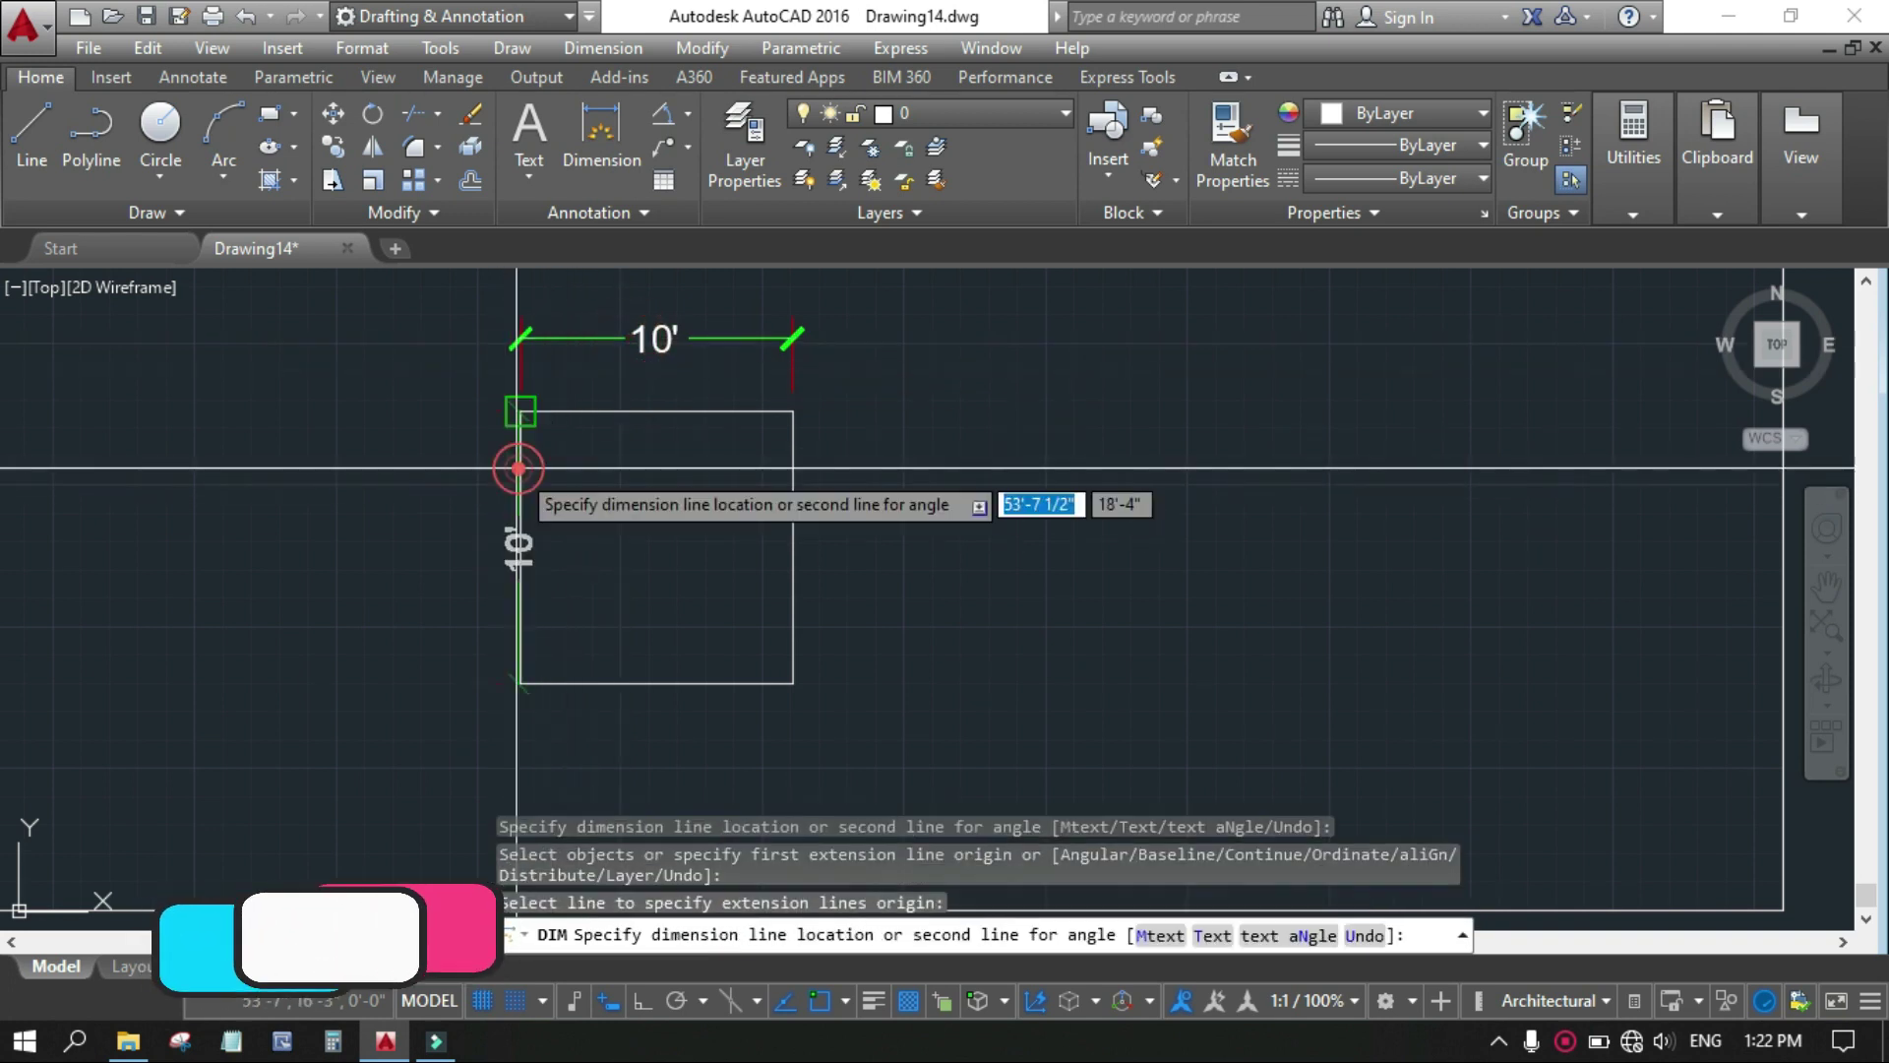
pyautogui.click(441, 473)
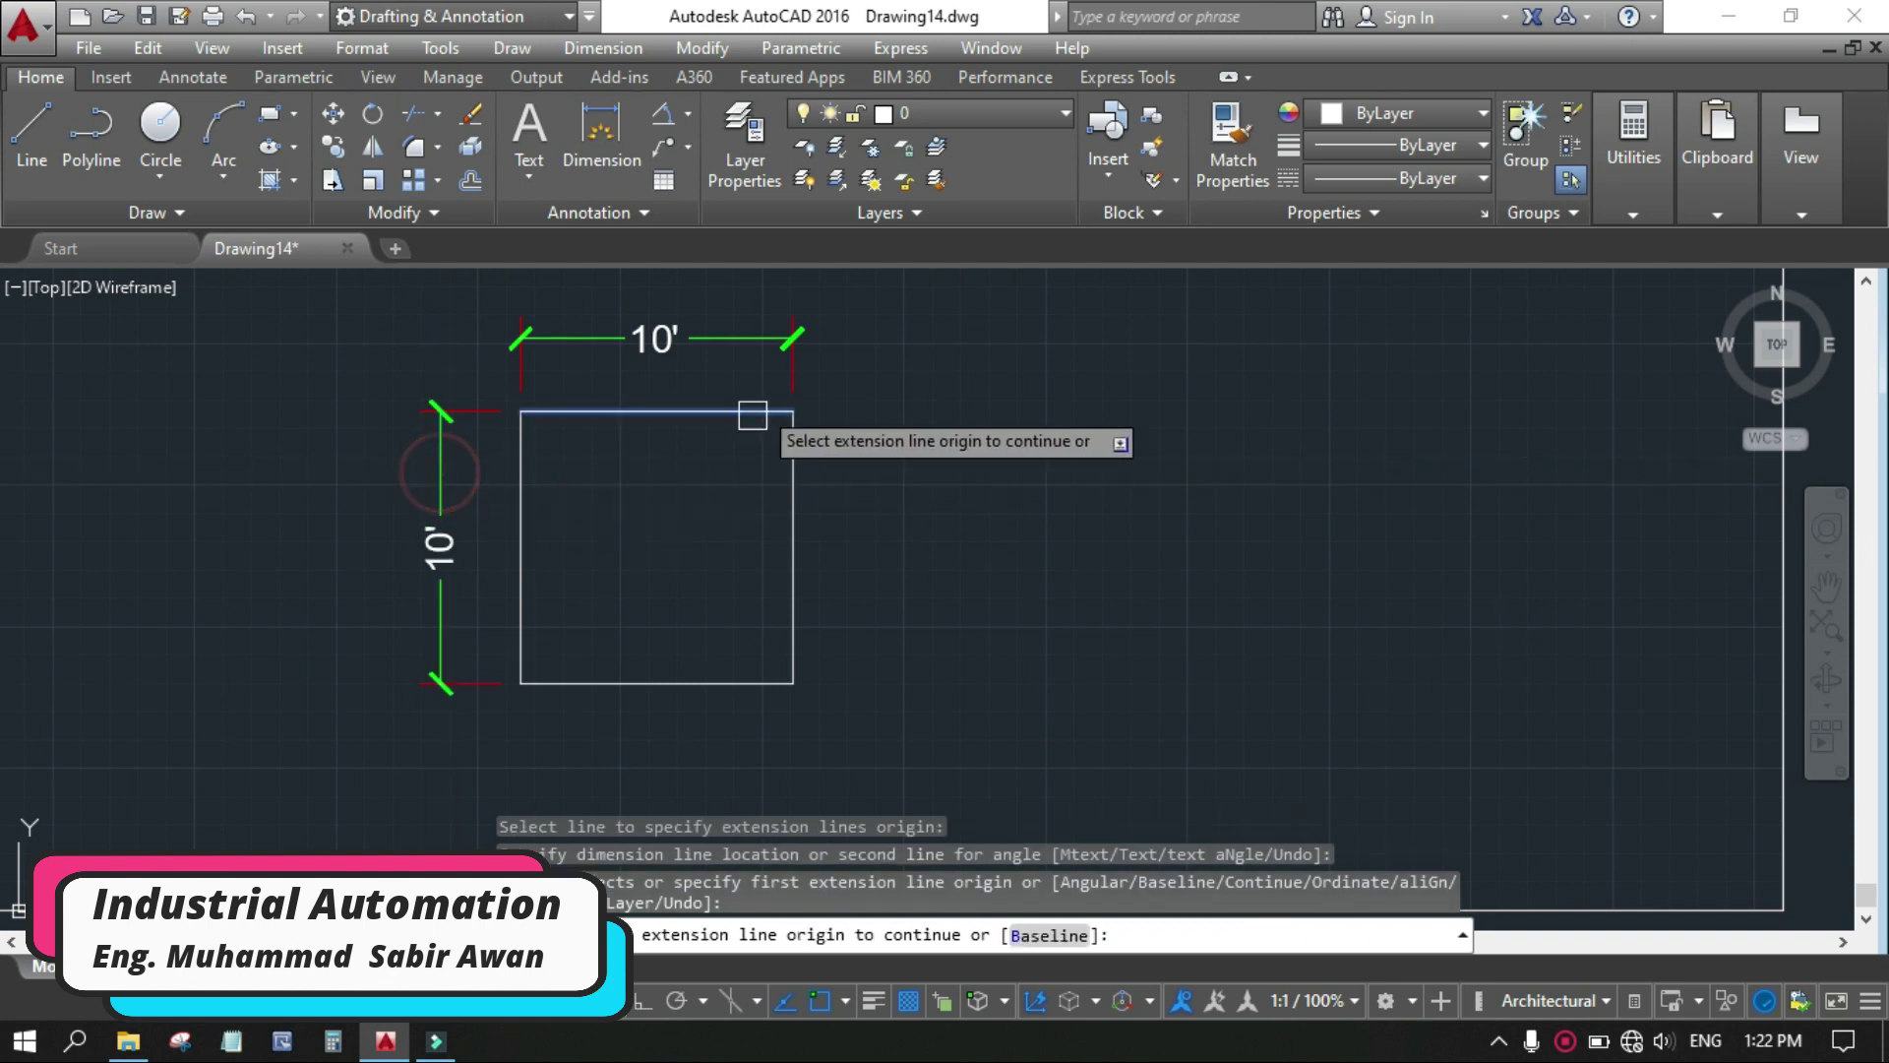
# Step: Add an angular dimension between the new square's bottom and right sides, placed inside the corner
pyautogui.click(663, 113)
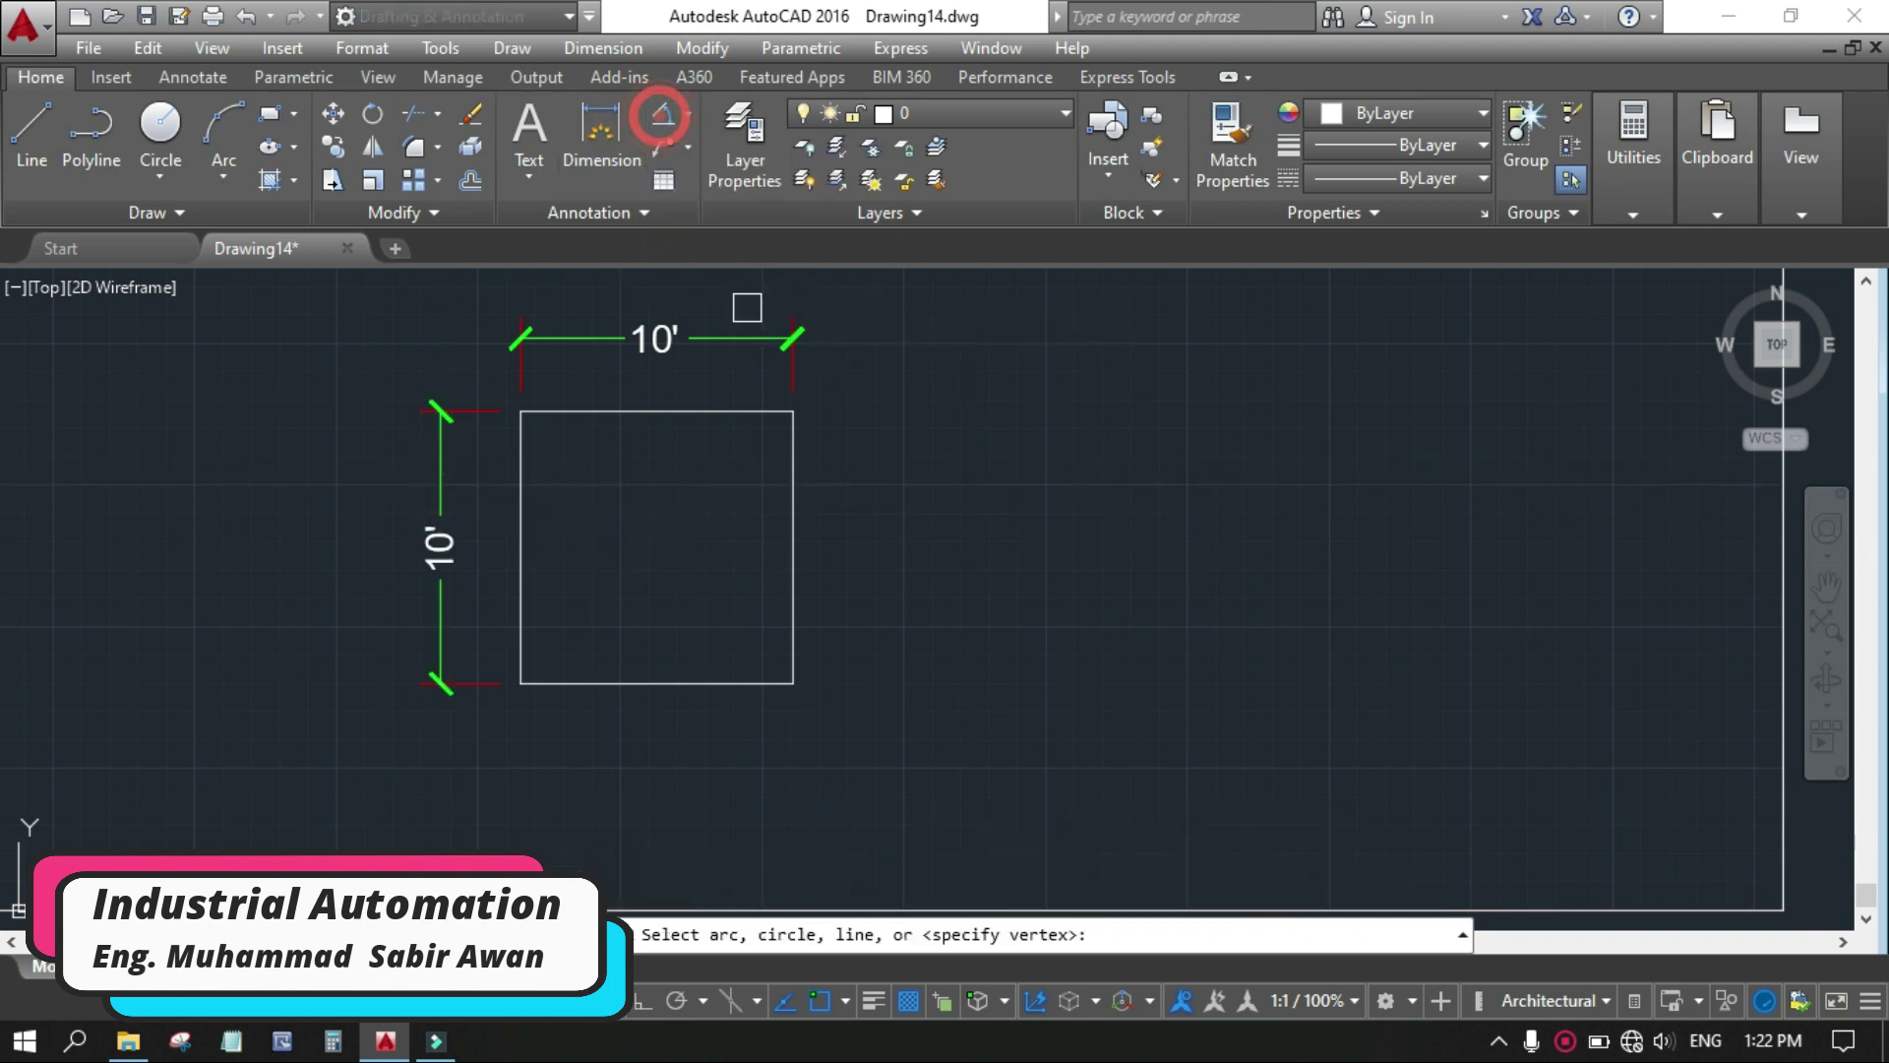
pyautogui.click(714, 681)
pyautogui.click(793, 619)
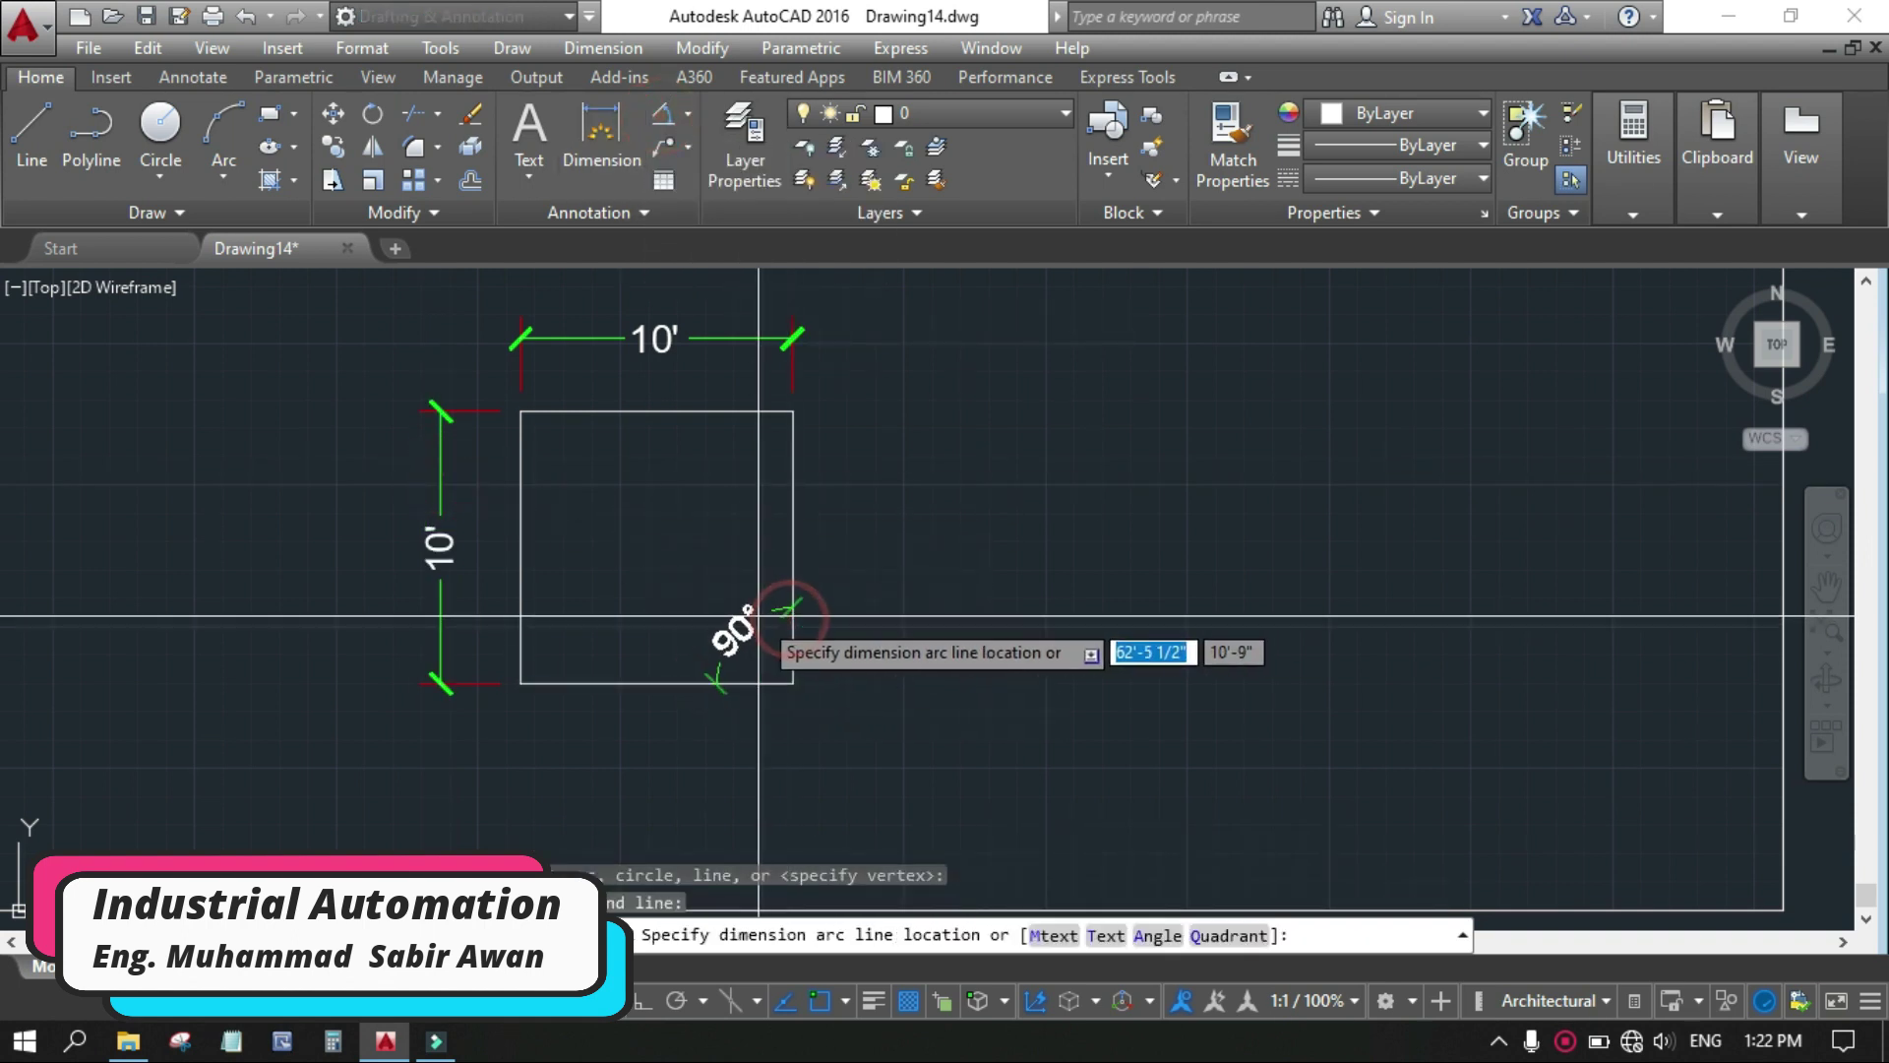
pyautogui.click(735, 597)
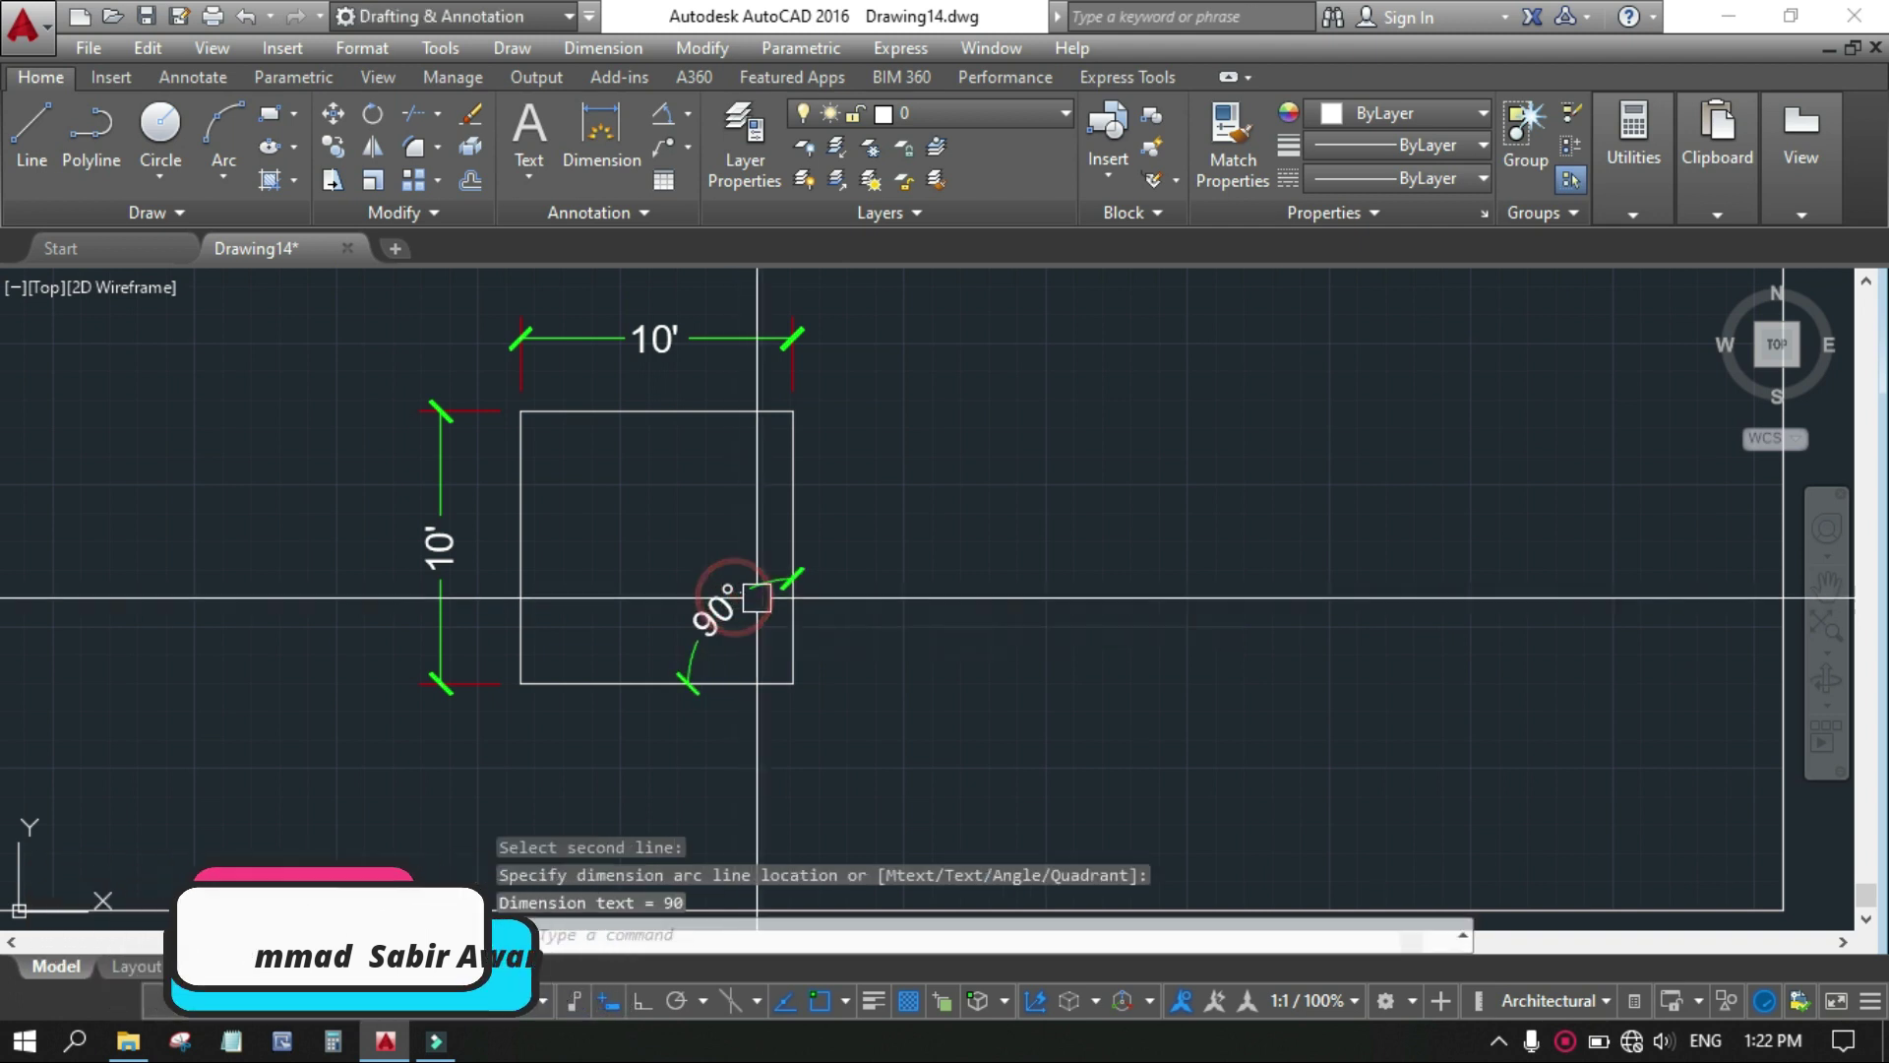